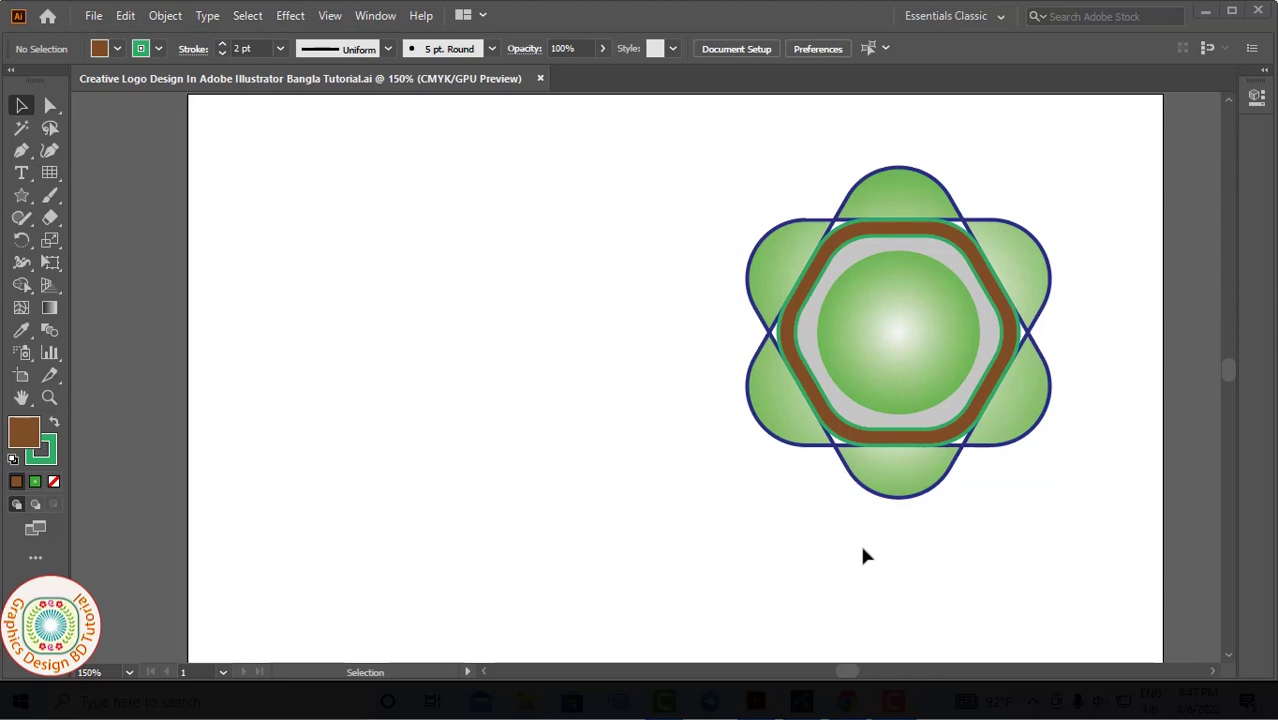
Group the star logo pieces and move the group up and to the right
{"action": "left_click_drag", "start_coordinate": [693, 291], "coordinate": [1053, 491]}
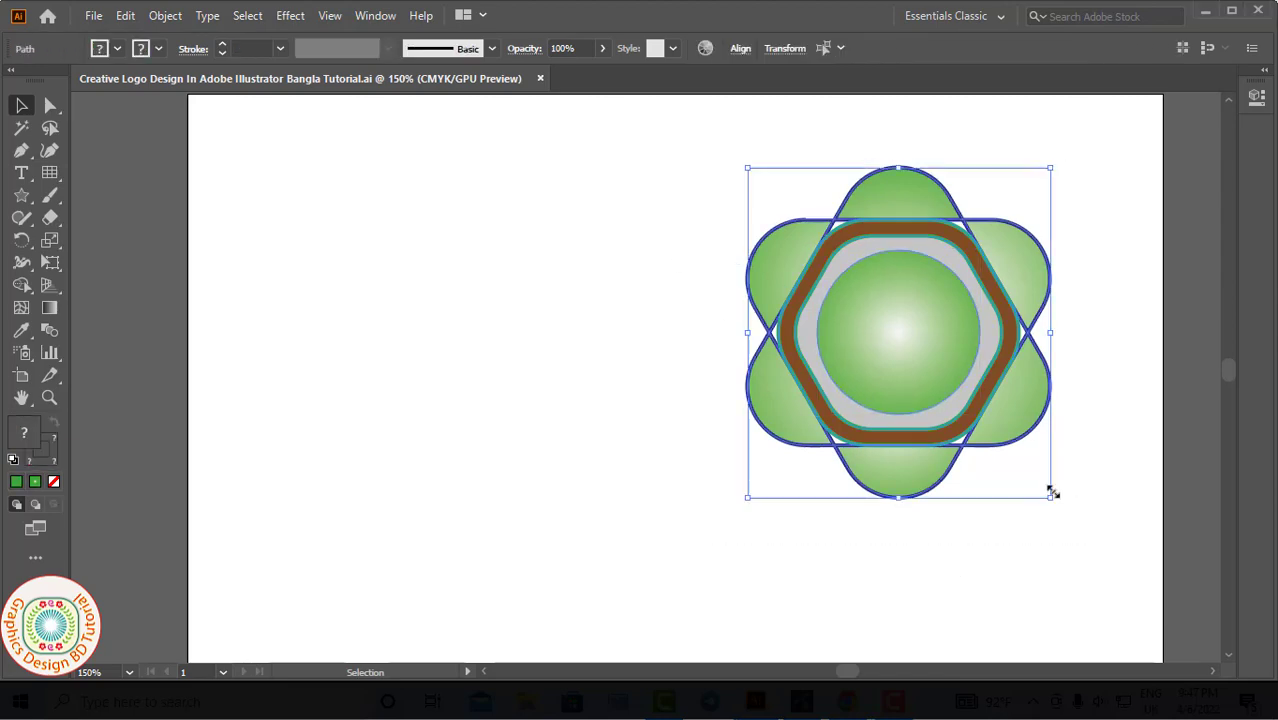
{"action": "right_click", "coordinate": [921, 294]}
{"action": "left_click", "coordinate": [978, 409]}
{"action": "mouse_move", "coordinate": [921, 320]}
{"action": "left_mouse_down"}
{"action": "mouse_move", "coordinate": [656, 273]}
{"action": "mouse_move", "coordinate": [1033, 290]}
{"action": "left_mouse_up"}
{"action": "left_click", "coordinate": [1004, 500]}
{"action": "scroll", "coordinate": [1055, 325], "scroll_direction": "up", "scroll_amount": 3}
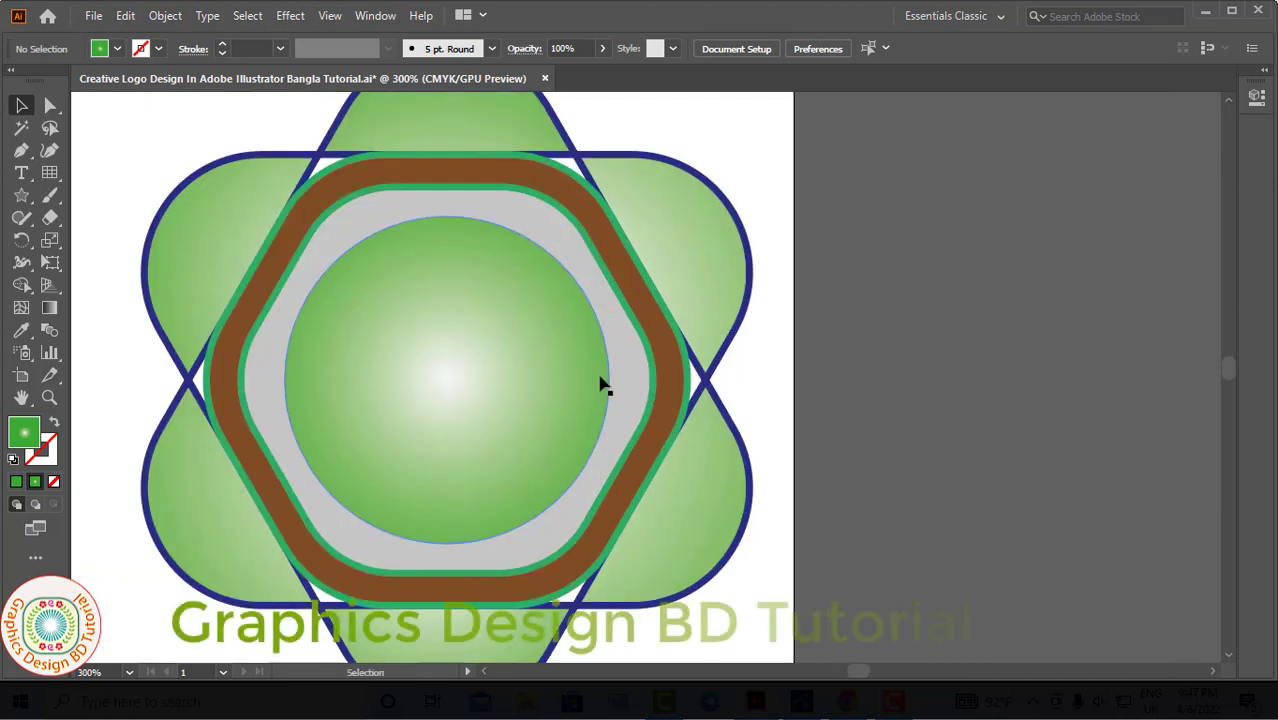
{"action": "scroll", "coordinate": [599, 385], "scroll_direction": "down", "scroll_amount": 5}
{"action": "left_click_drag", "start_coordinate": [590, 377], "coordinate": [942, 373]}
Place a placeholder text object on the artboard at 150 pt font size
{"action": "left_click", "coordinate": [26, 174]}
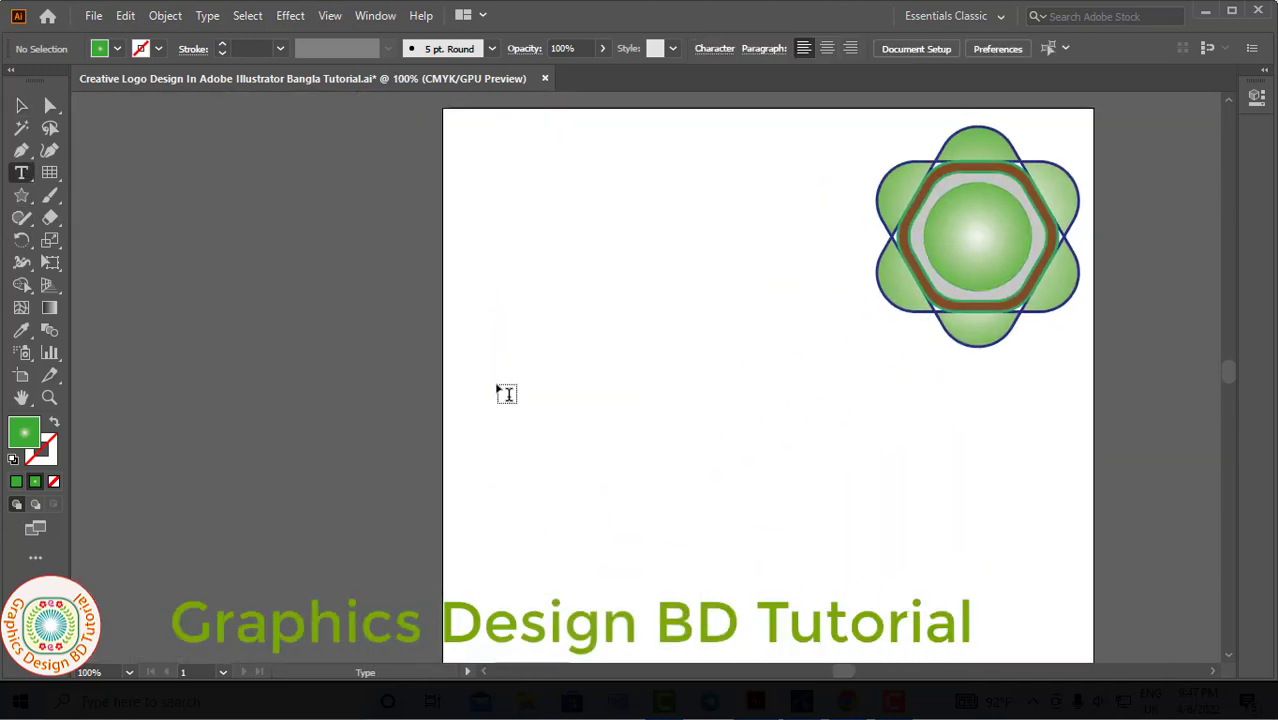
{"action": "left_click", "coordinate": [503, 388]}
{"action": "type", "text": "150"}
{"action": "key", "text": "Return"}
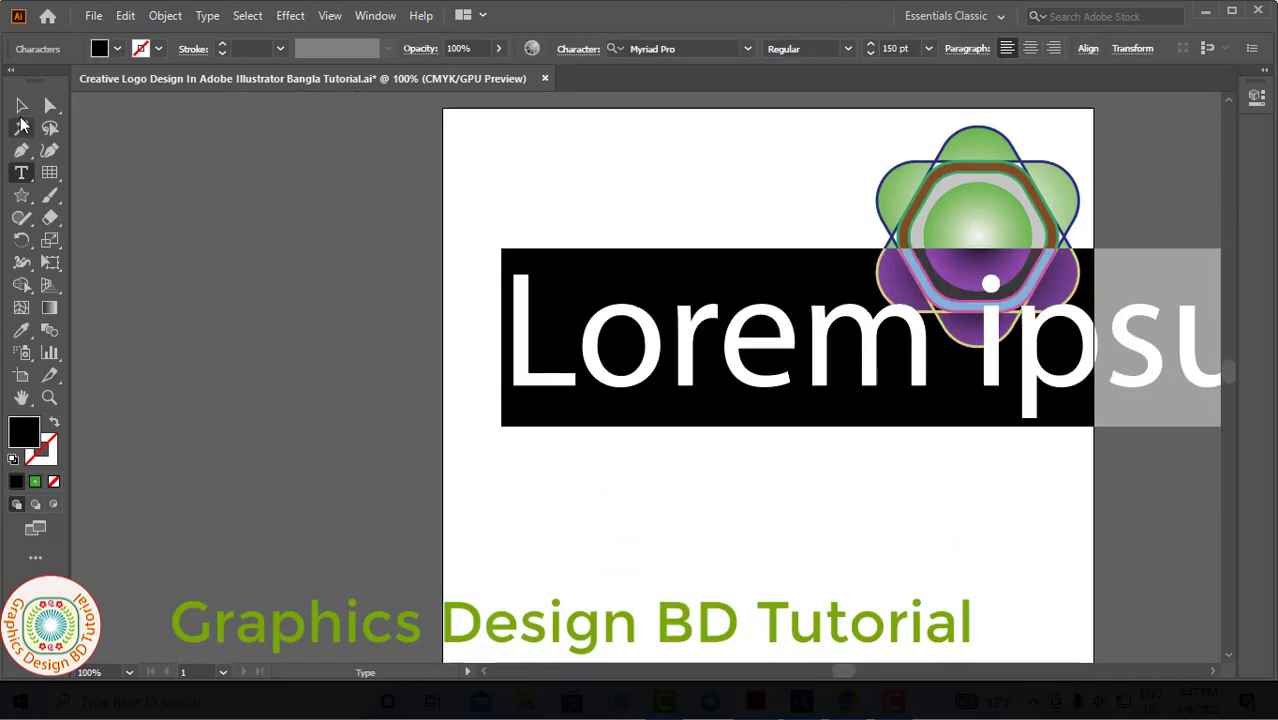
{"action": "key", "text": "Escape"}
Replace the placeholder with two lines: 'Creative' and 'Logo Design'
{"action": "left_click_drag", "start_coordinate": [698, 385], "coordinate": [405, 423]}
{"action": "double_click", "coordinate": [405, 423]}
{"action": "key", "text": "ctrl+a"}
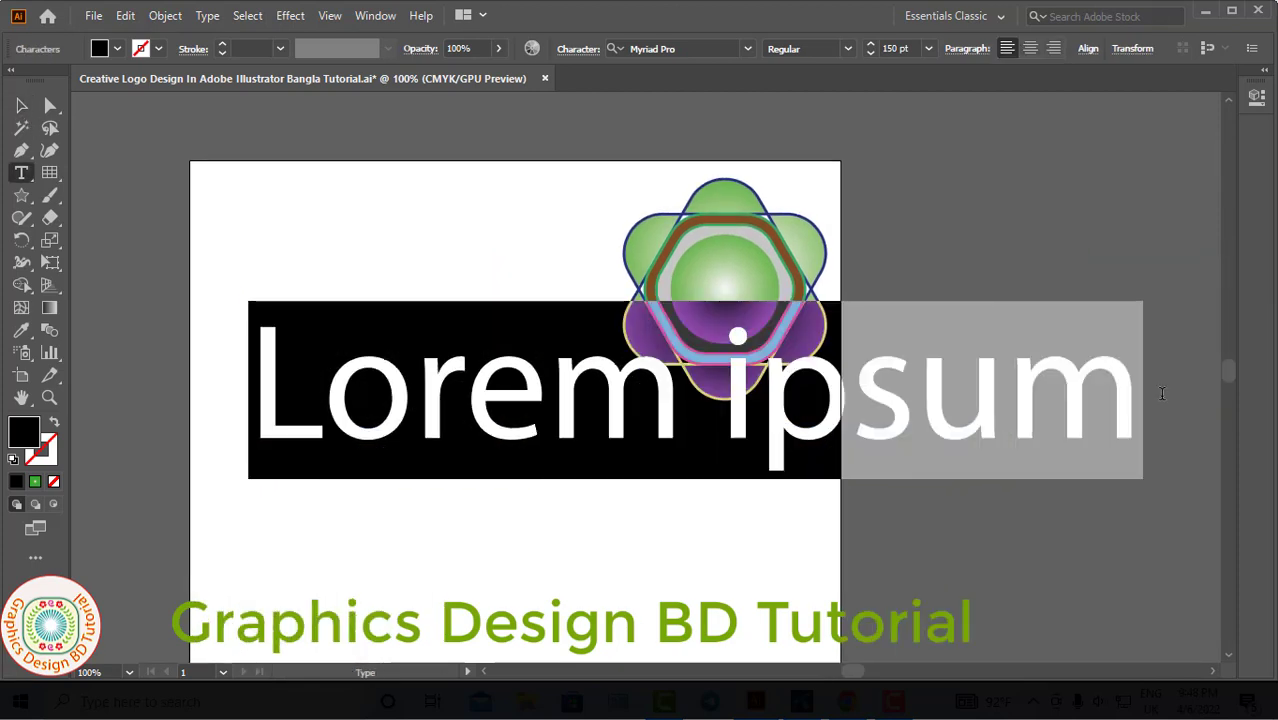
{"action": "type", "text": "Creative"}
{"action": "key", "text": "Return"}
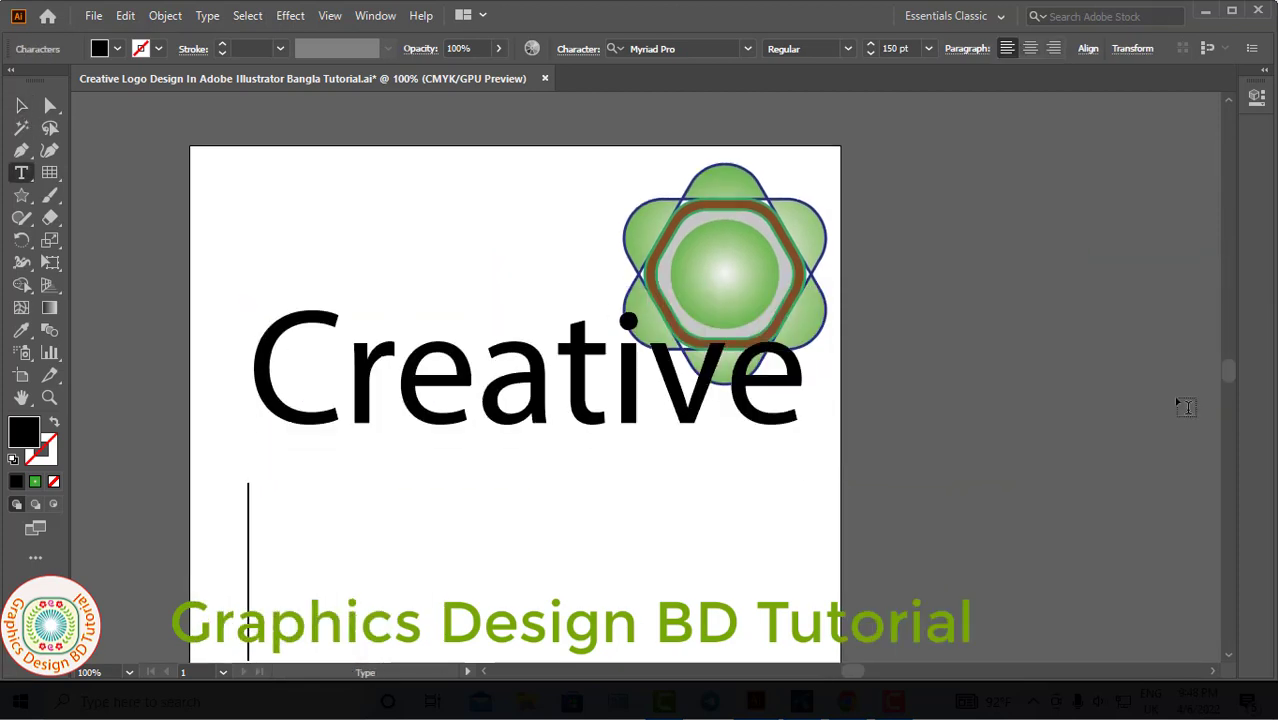
{"action": "type", "text": "Logo Design"}
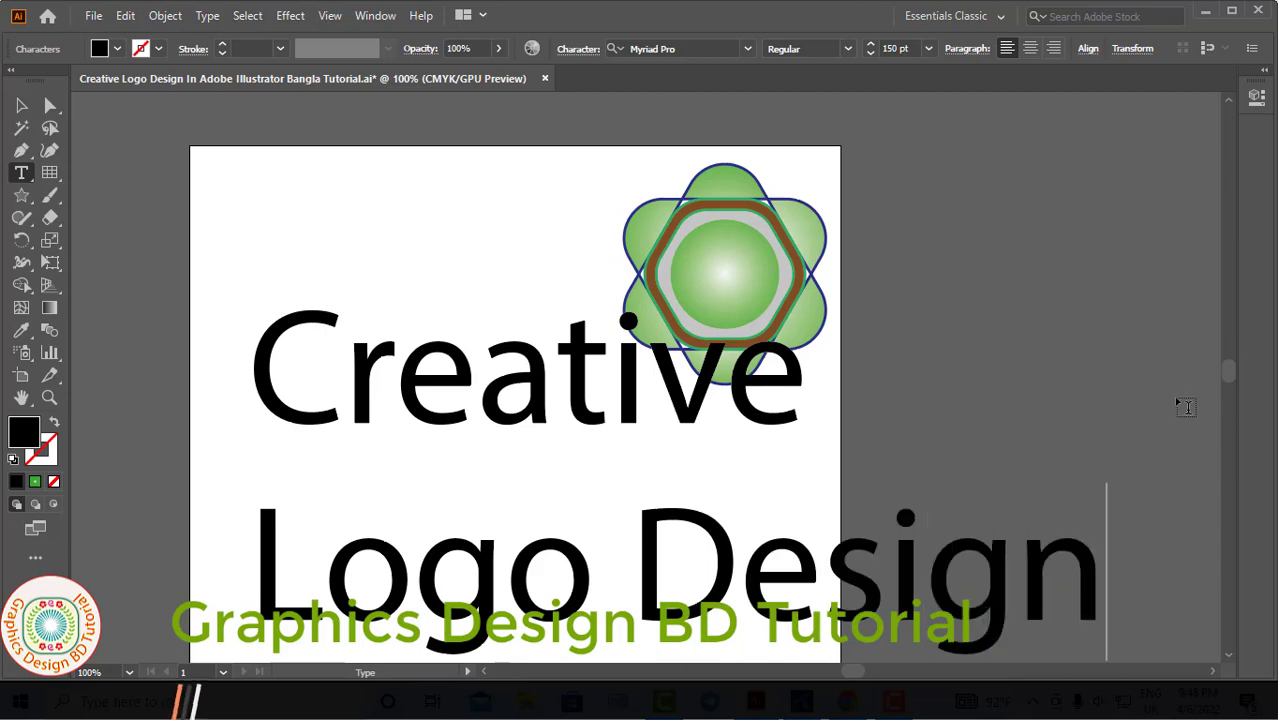
Scale the text down, place it below the logo and fill it green
{"action": "left_click", "coordinate": [18, 108]}
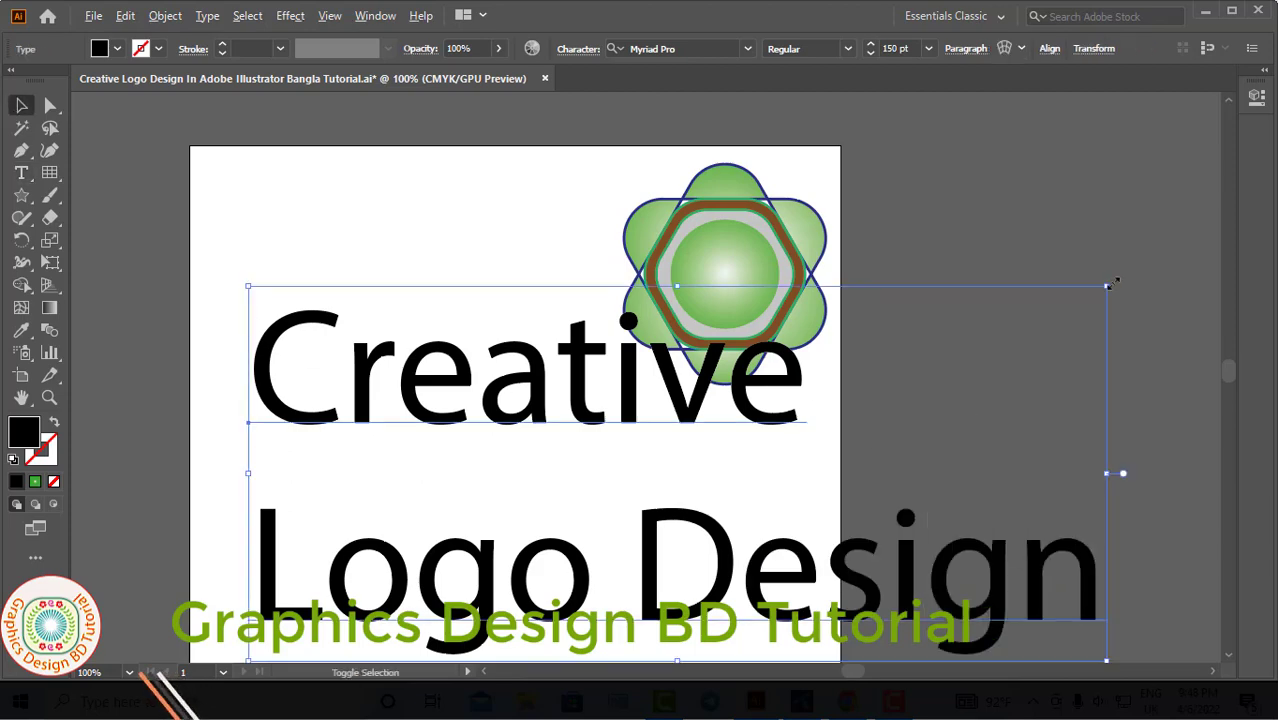
{"action": "left_click_drag", "start_coordinate": [1113, 284], "coordinate": [884, 388]}
{"action": "left_click_drag", "start_coordinate": [697, 513], "coordinate": [575, 567]}
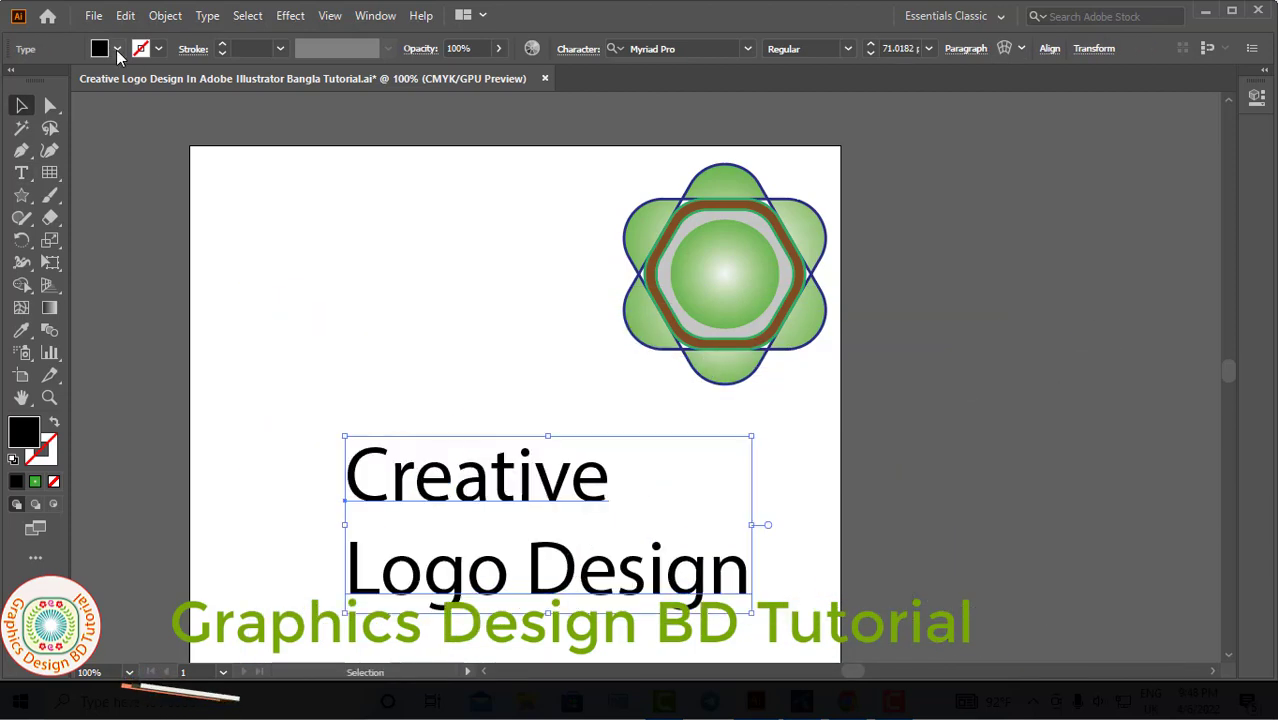
{"action": "left_click", "coordinate": [117, 50]}
{"action": "left_click", "coordinate": [76, 80]}
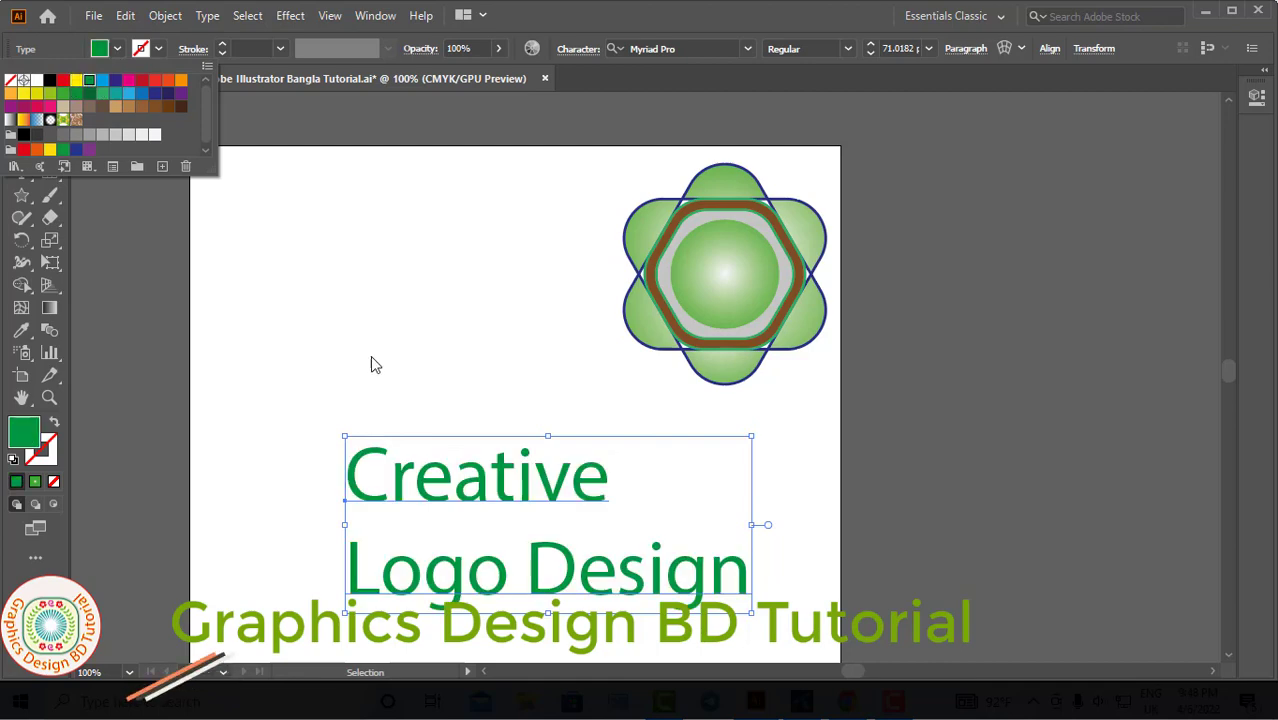
{"action": "left_click_drag", "start_coordinate": [428, 485], "coordinate": [385, 505]}
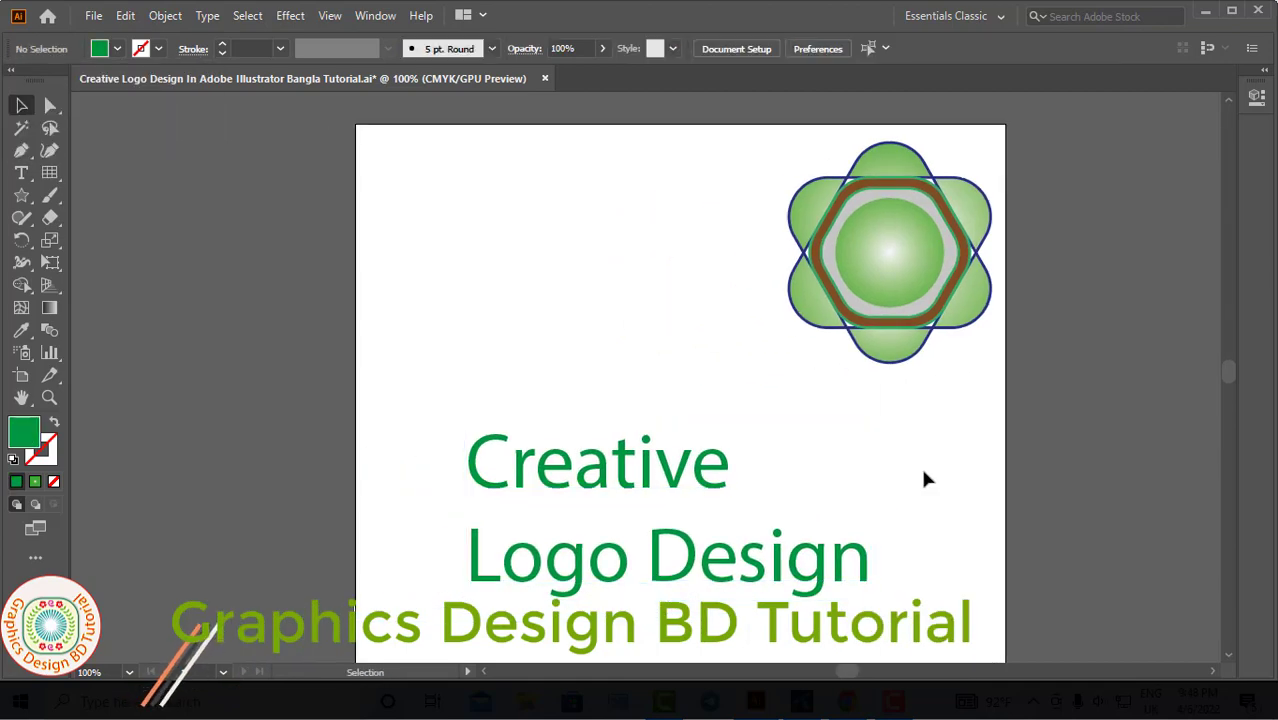
{"action": "left_click", "coordinate": [907, 302]}
{"action": "mouse_move", "coordinate": [907, 302]}
{"action": "left_mouse_down", "text": "alt"}
{"action": "mouse_move", "coordinate": [556, 308]}
{"action": "mouse_move", "coordinate": [380, 290]}
{"action": "left_mouse_up", "text": "alt"}
{"action": "right_click", "coordinate": [556, 308]}
{"action": "left_click", "coordinate": [628, 448]}
{"action": "left_click", "coordinate": [605, 300]}
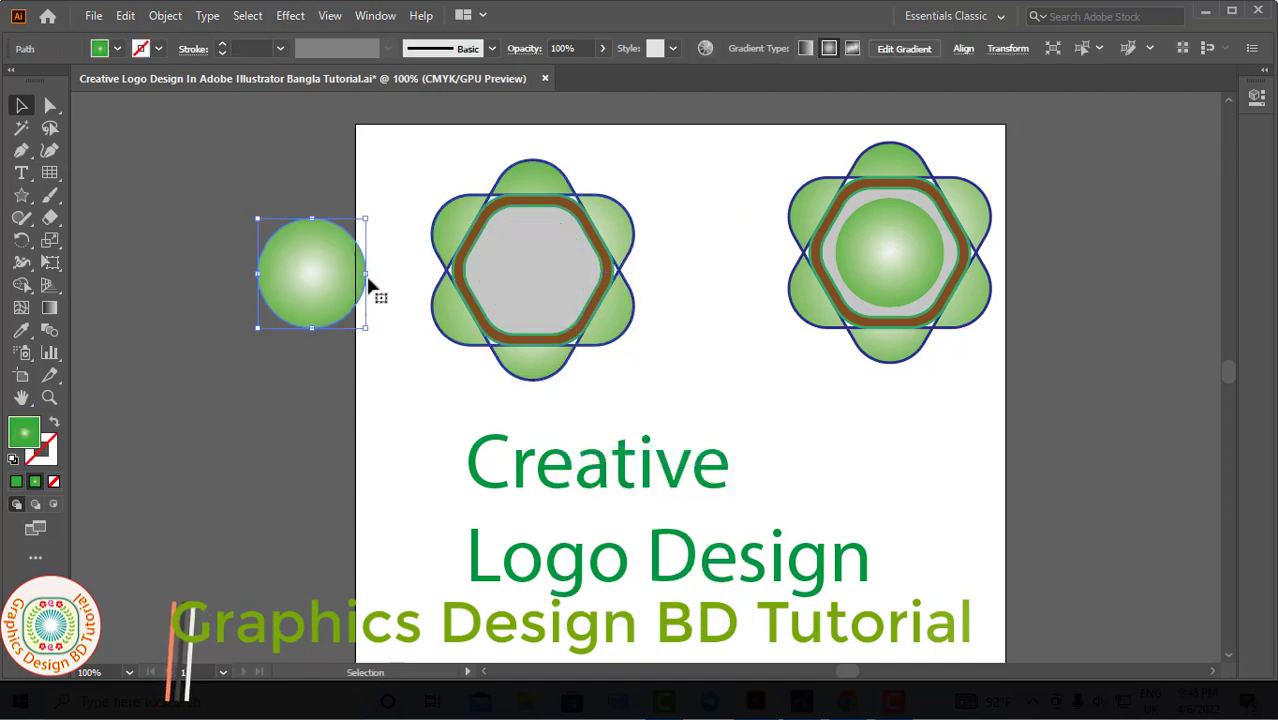
{"action": "left_click", "coordinate": [643, 195]}
{"action": "key", "text": "ctrl+z"}
{"action": "key", "text": "ctrl+z"}
{"action": "left_click", "coordinate": [650, 205]}
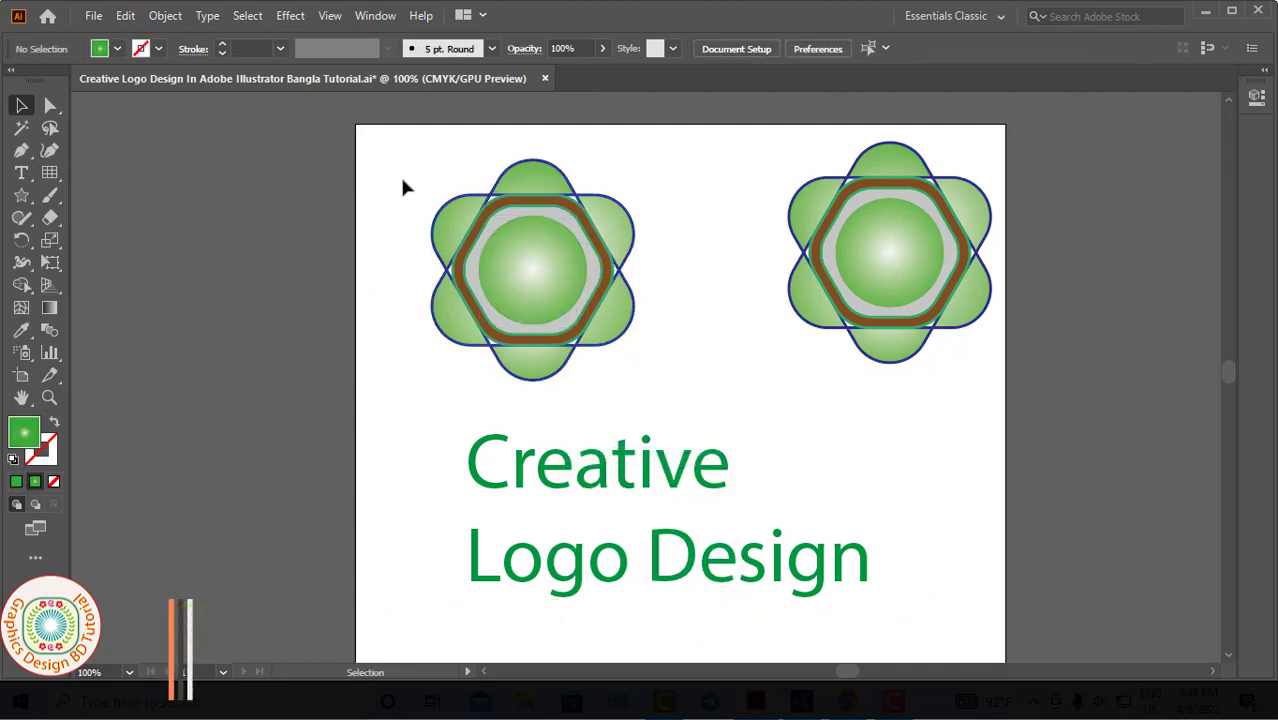
{"action": "left_click_drag", "start_coordinate": [664, 378], "coordinate": [720, 251]}
{"action": "key", "text": "Delete"}
{"action": "left_click", "coordinate": [710, 320], "text": "ctrl"}
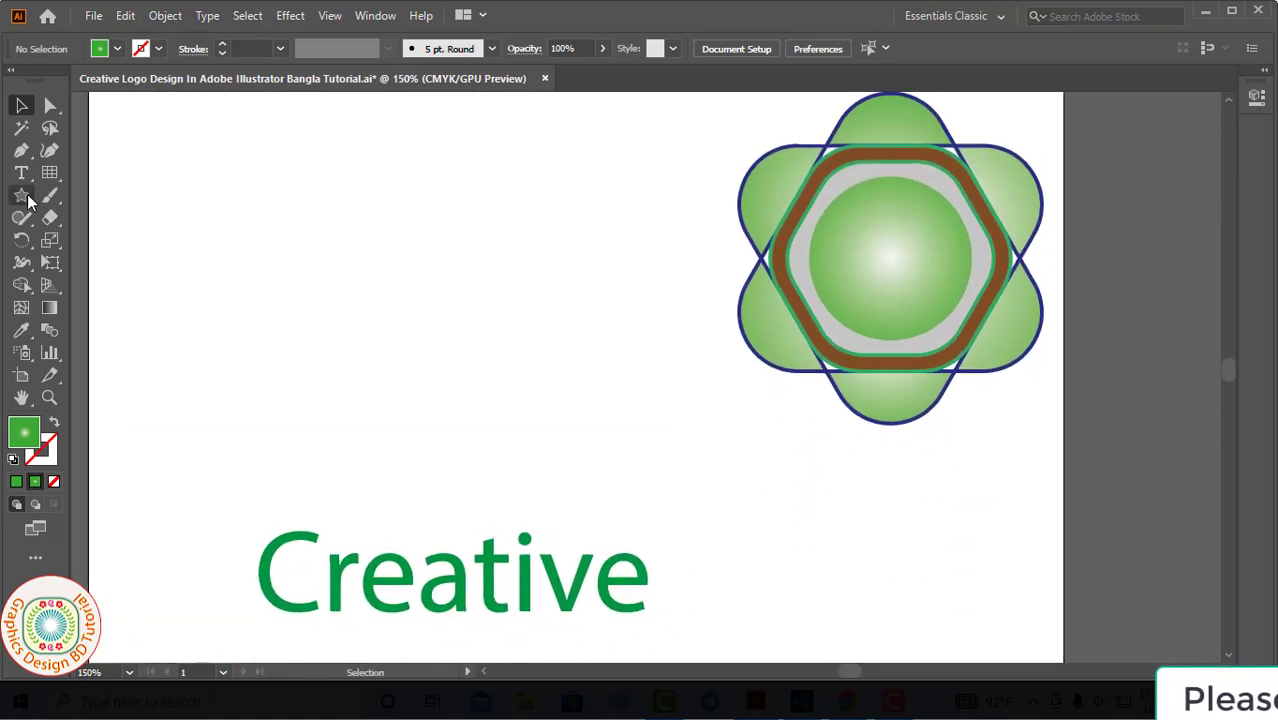
Draw an unfilled circle about 73 mm across to the left of the logo
{"action": "left_click_drag", "start_coordinate": [24, 196], "coordinate": [87, 240]}
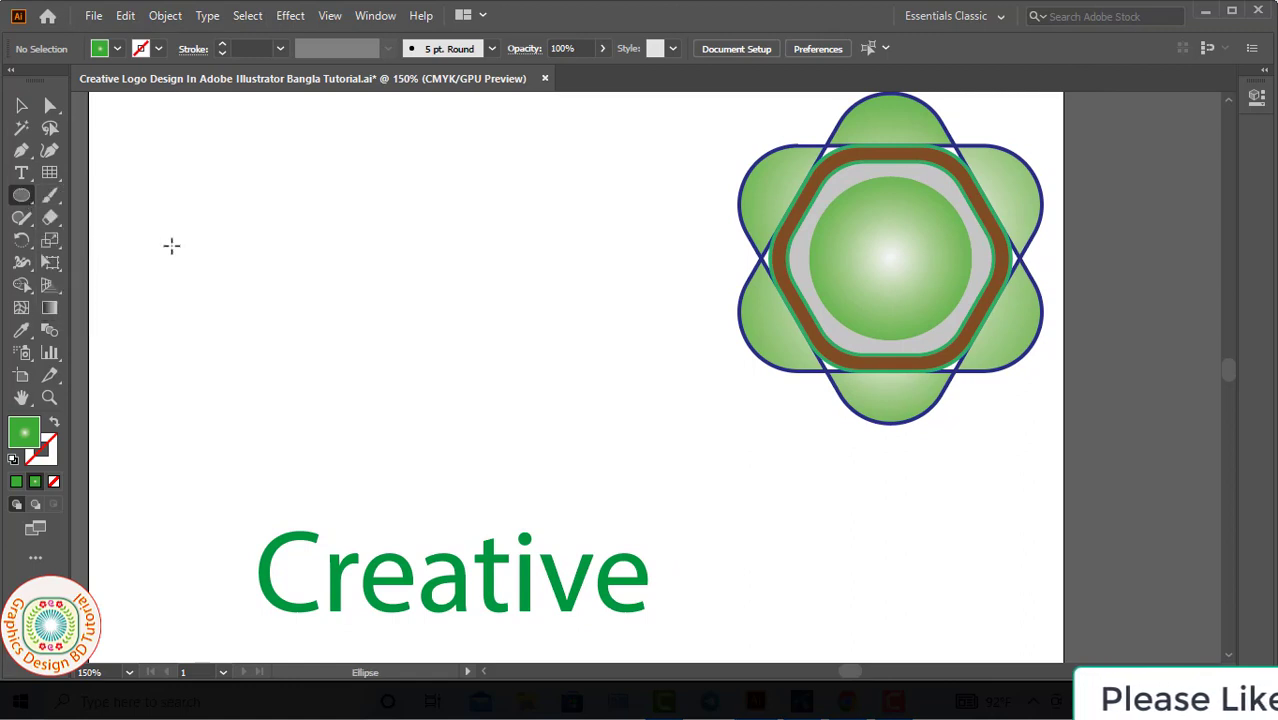
{"action": "mouse_move", "coordinate": [210, 162]}
{"action": "left_mouse_down"}
{"action": "mouse_move", "coordinate": [414, 373]}
{"action": "mouse_move", "coordinate": [551, 457]}
{"action": "left_mouse_up"}
{"action": "key", "text": "ctrl+shift+a"}
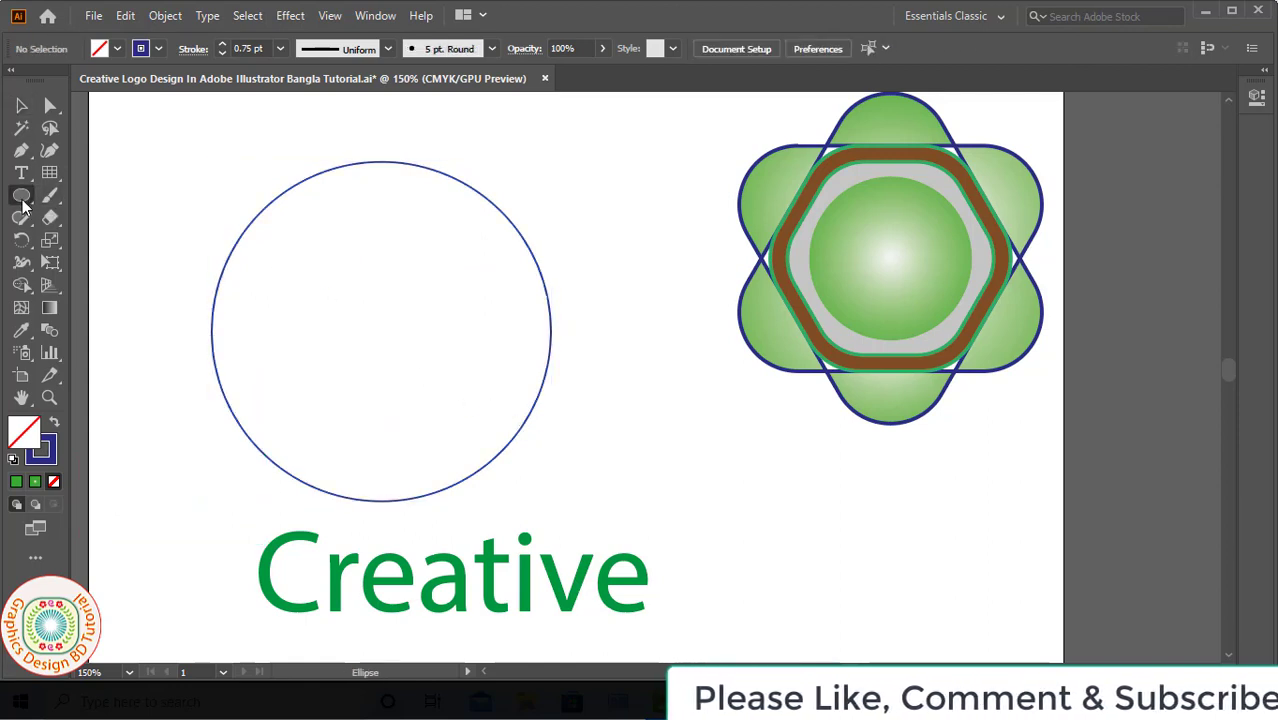
{"action": "right_click", "coordinate": [24, 205]}
{"action": "left_click", "coordinate": [86, 287]}
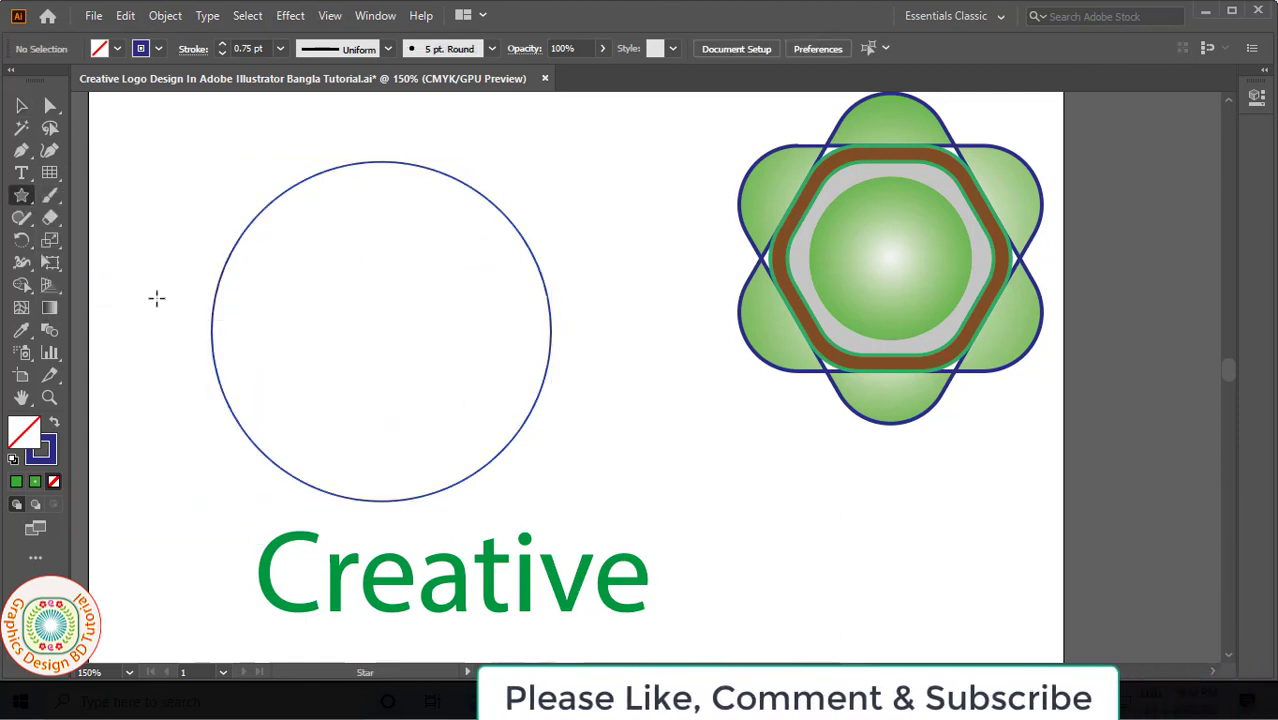
Create a test star with Radius 1 10 mm, Radius 2 20 mm and 3 points
{"action": "left_click", "coordinate": [144, 188]}
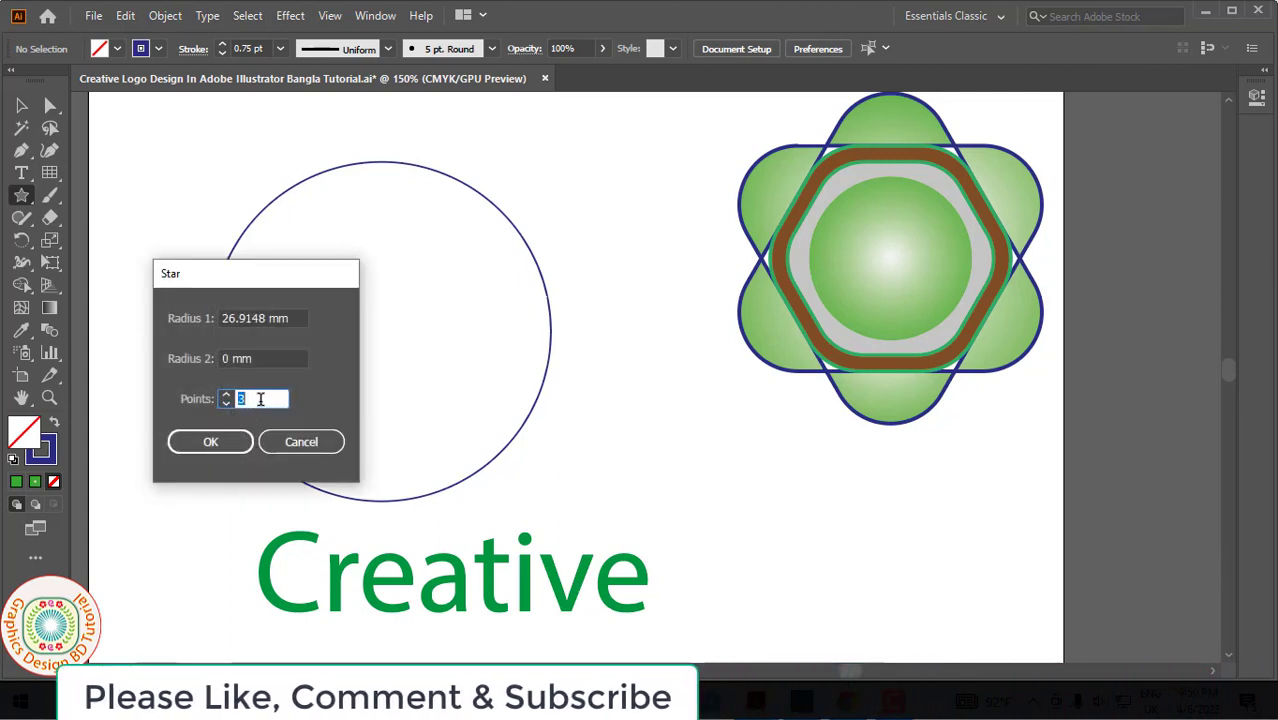
{"action": "left_click", "coordinate": [297, 317]}
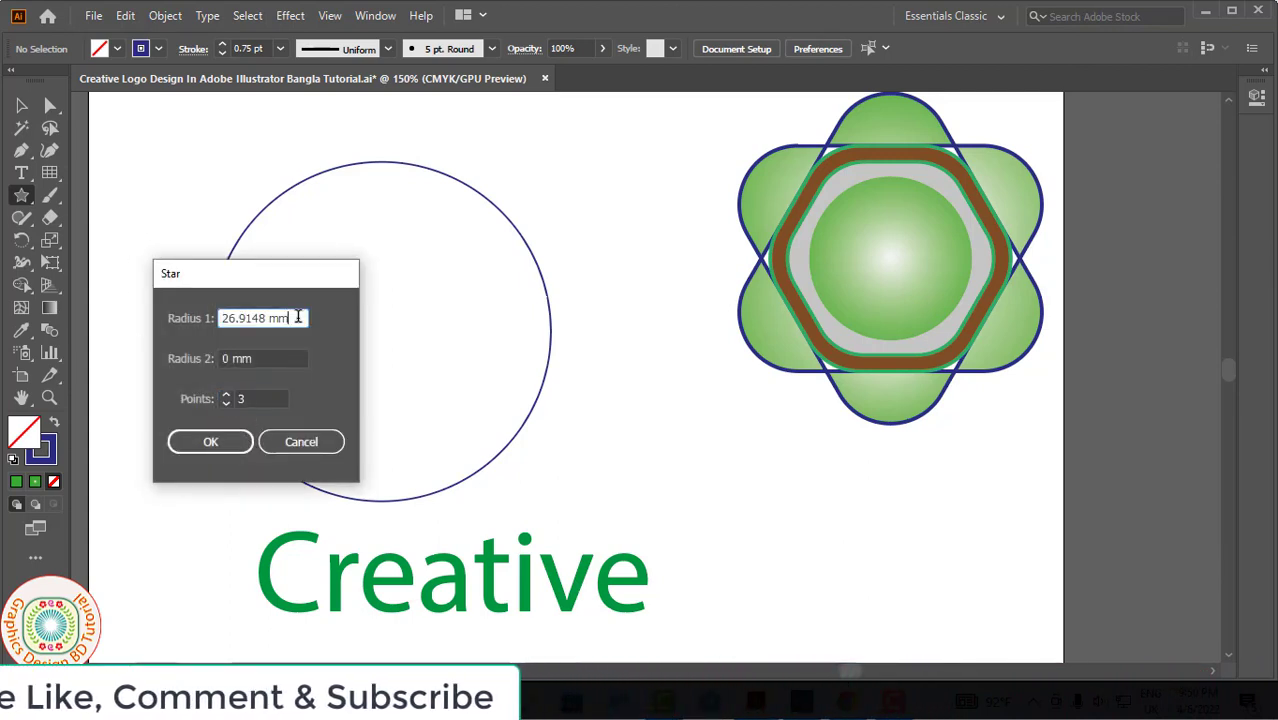
{"action": "double_click", "coordinate": [251, 318]}
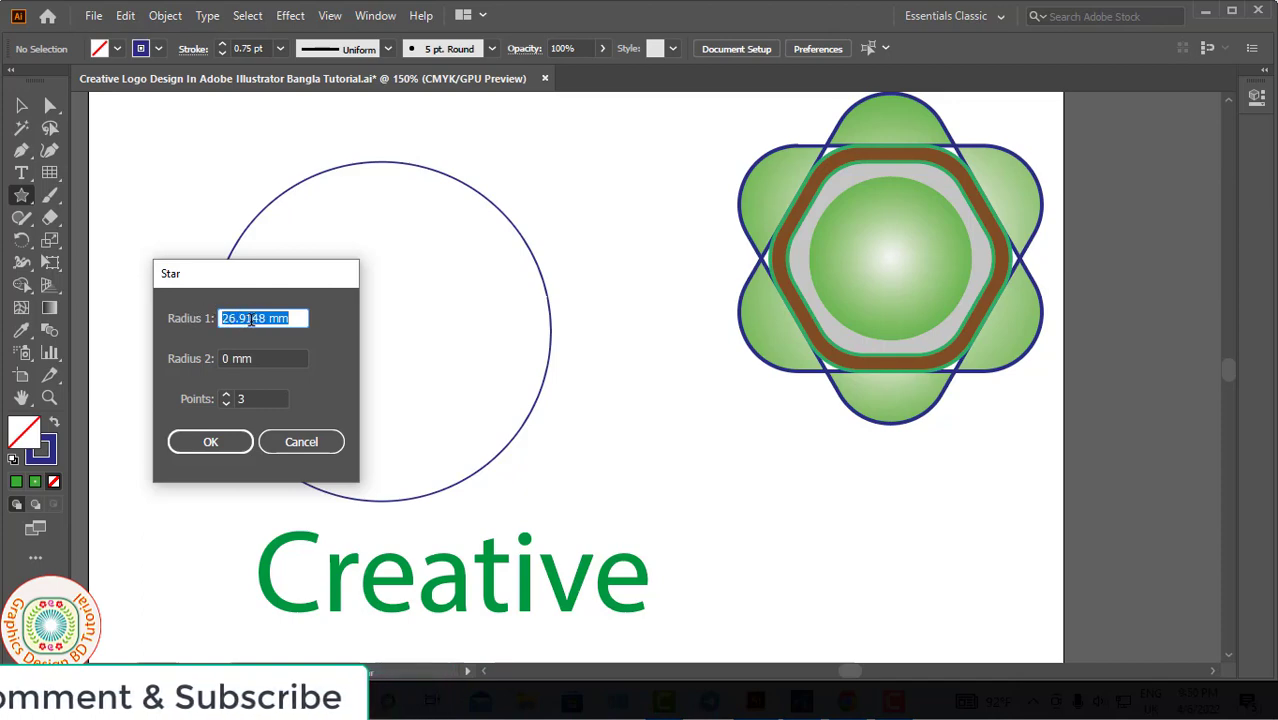
{"action": "type", "text": "10"}
{"action": "left_click", "coordinate": [263, 359]}
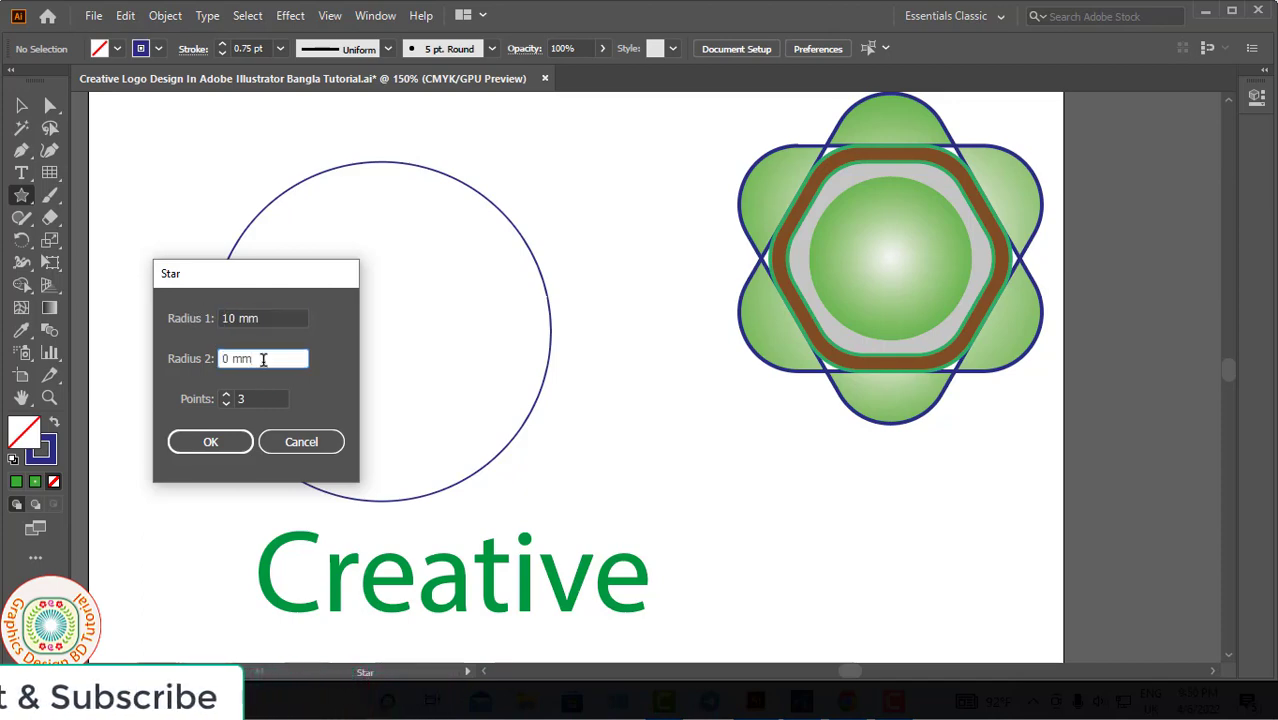
{"action": "double_click", "coordinate": [263, 359]}
{"action": "type", "text": "20"}
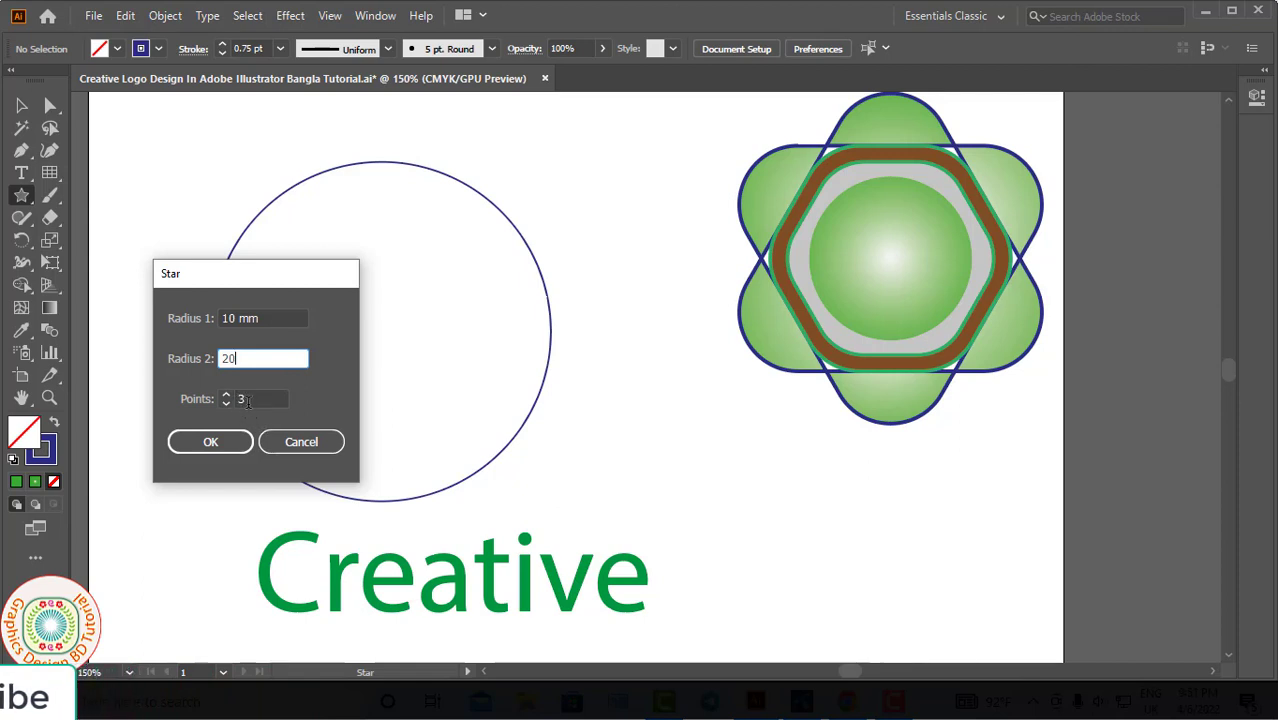
{"action": "left_click", "coordinate": [258, 400]}
{"action": "left_click", "coordinate": [226, 441]}
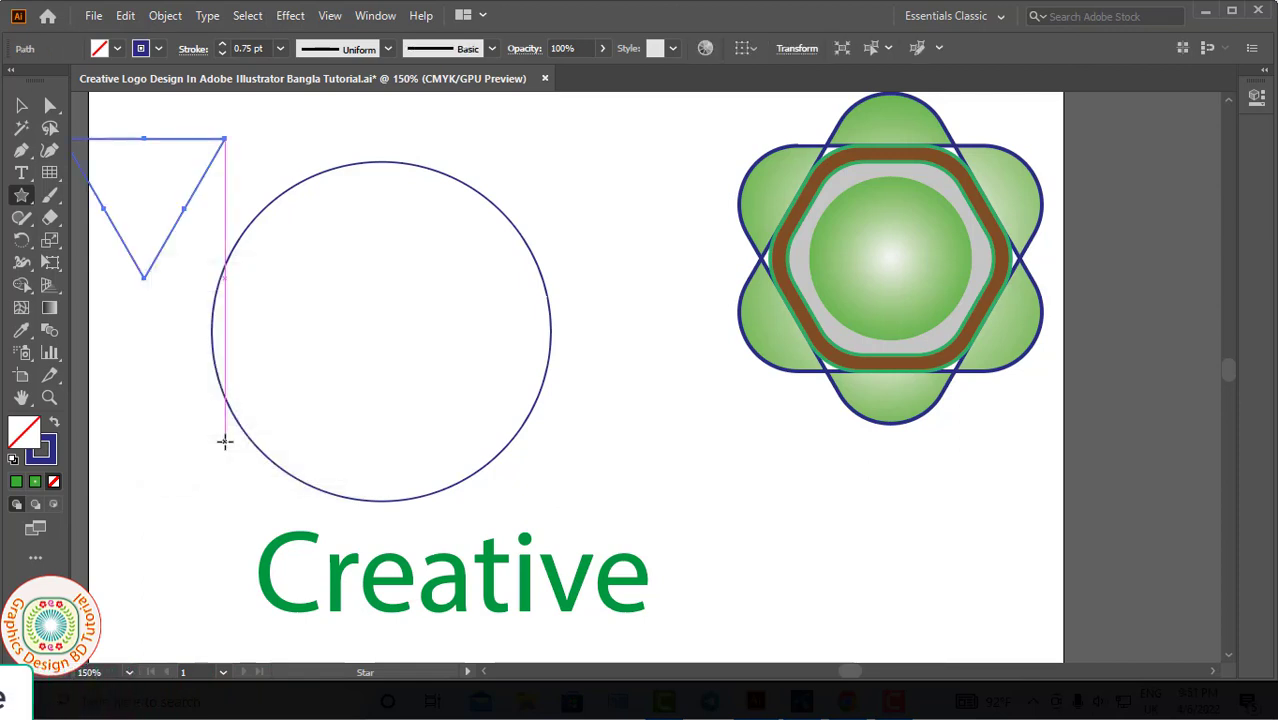
Delete the test star and draw a triangle from the circle's centre, fitted inside it
{"action": "left_click", "coordinate": [21, 107]}
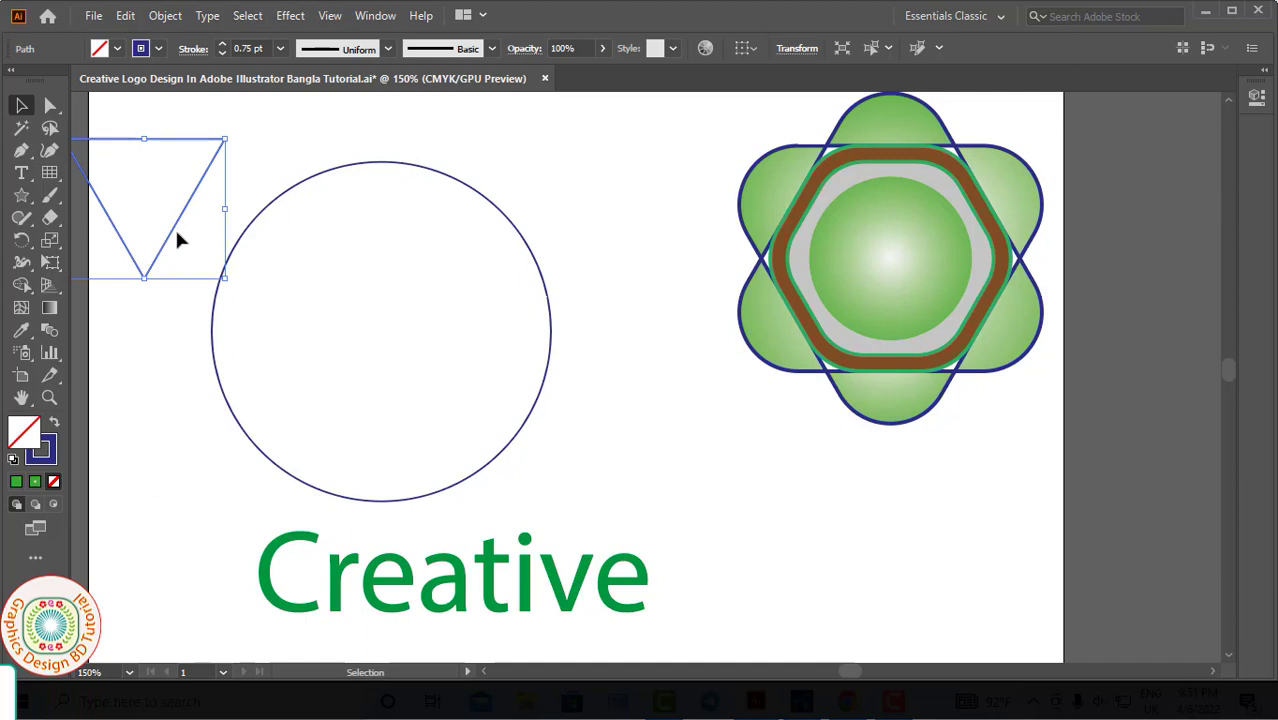
{"action": "key", "text": "Delete"}
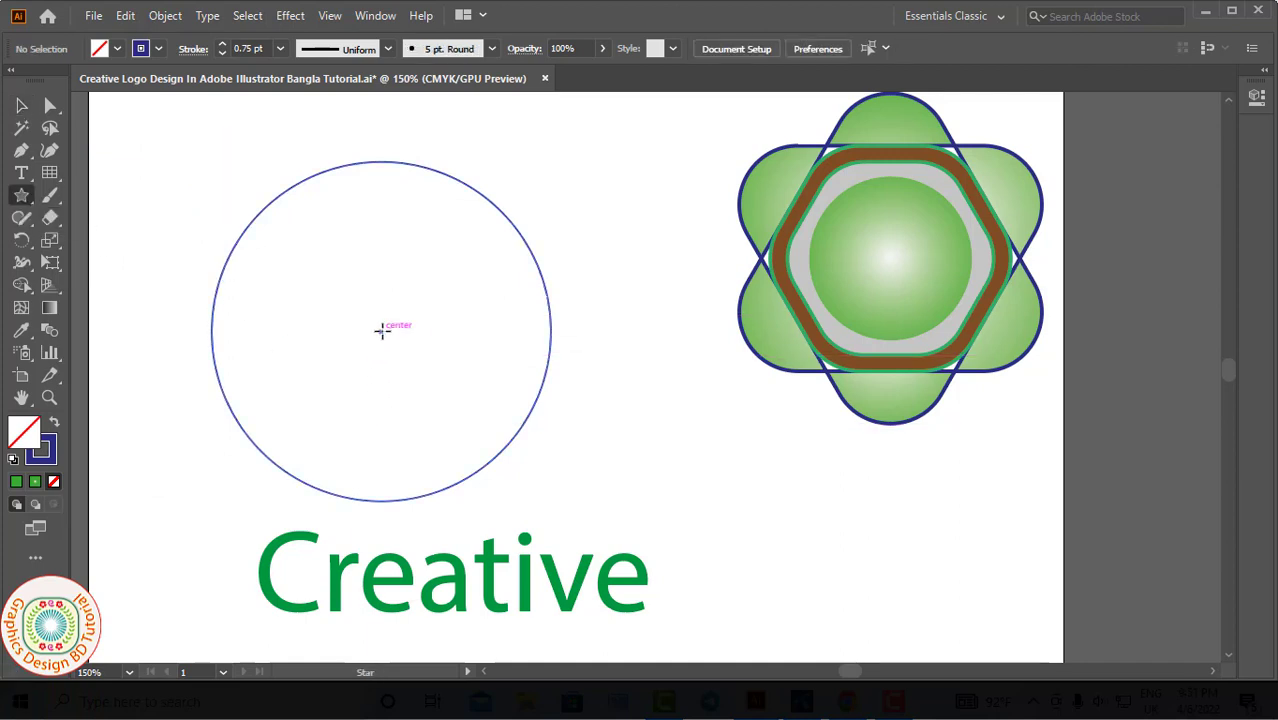
{"action": "left_click_drag", "start_coordinate": [383, 331], "coordinate": [381, 500]}
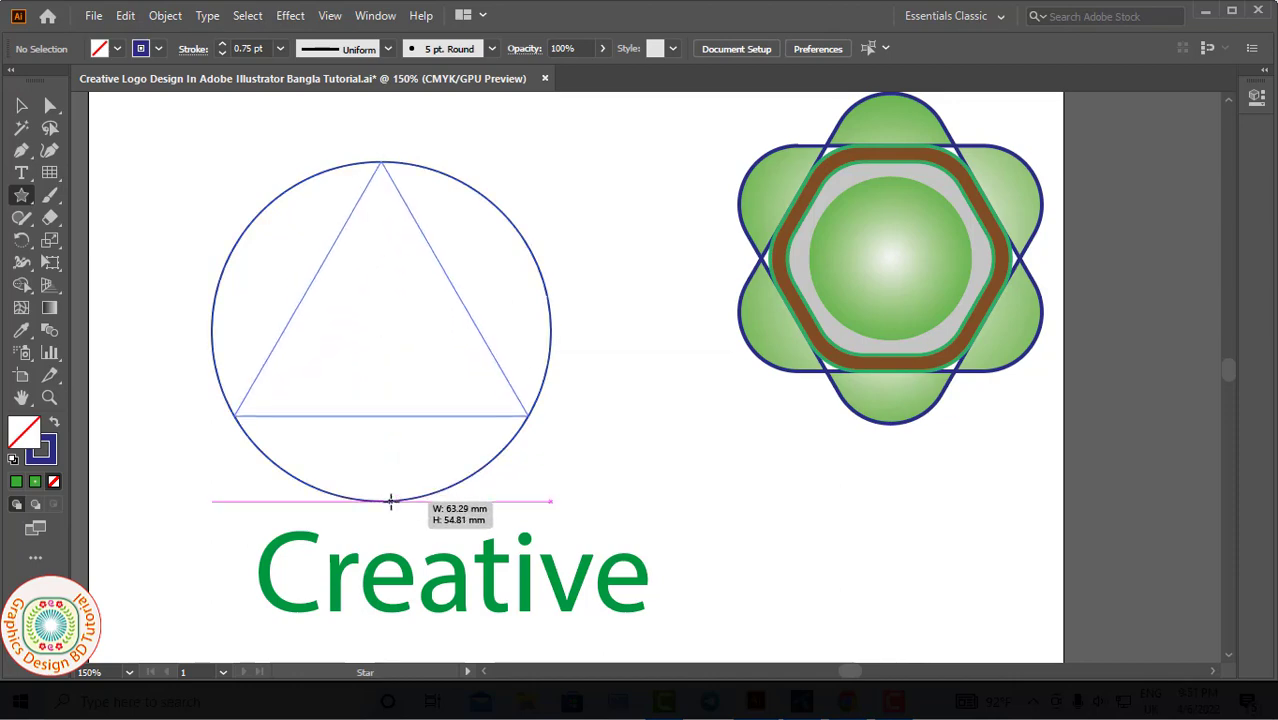
{"action": "key", "text": "v"}
{"action": "left_click", "coordinate": [128, 17]}
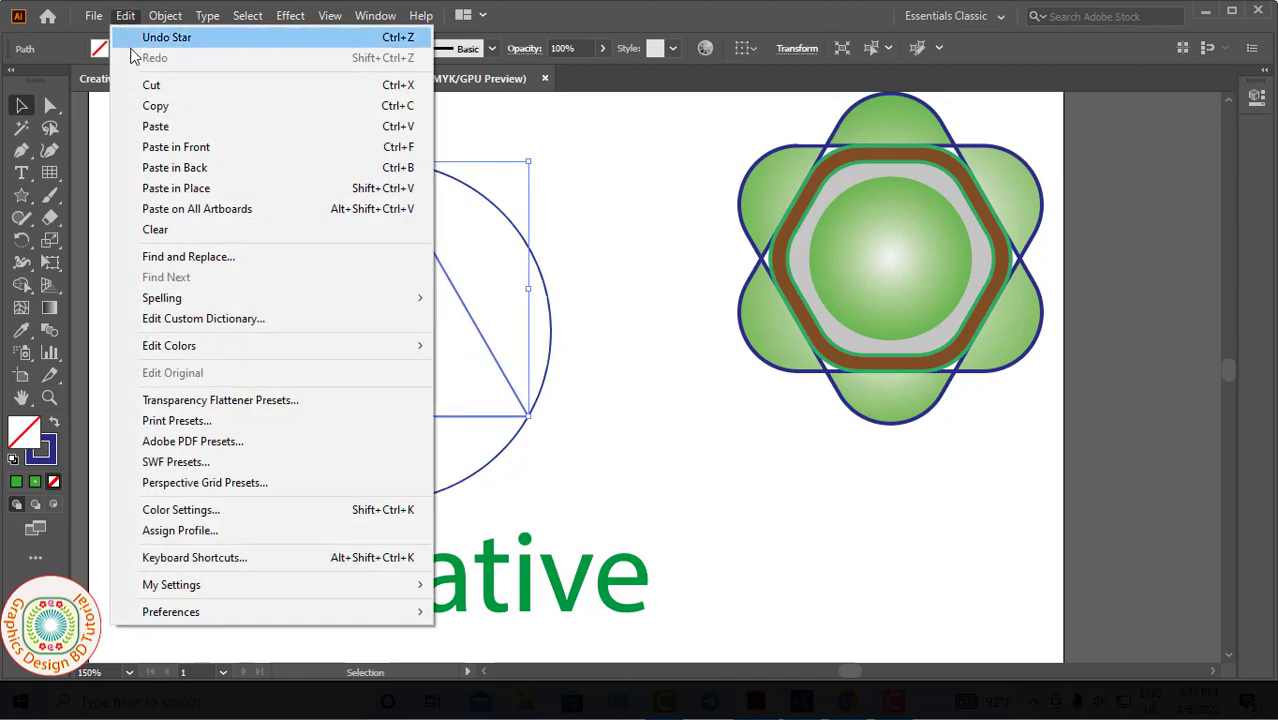
Copy the triangle and paste a duplicate in front of it
{"action": "left_click", "coordinate": [156, 106]}
{"action": "left_click", "coordinate": [128, 17]}
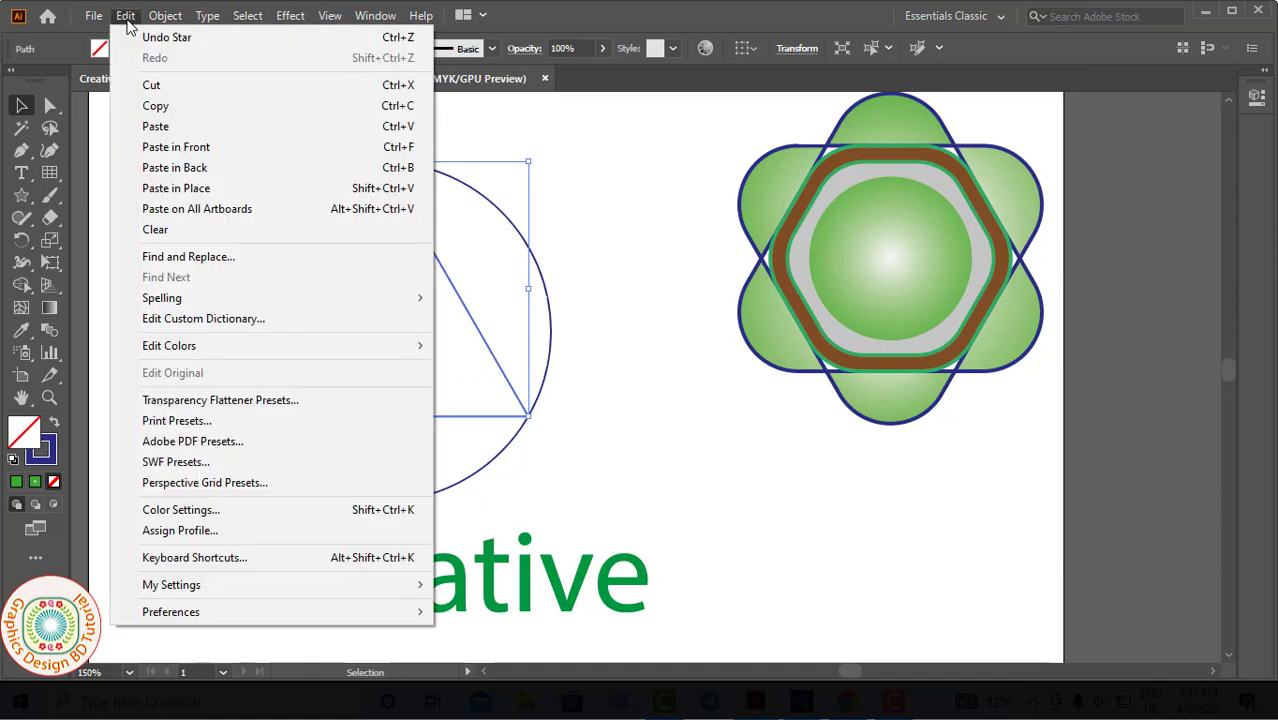
{"action": "left_click", "coordinate": [172, 146]}
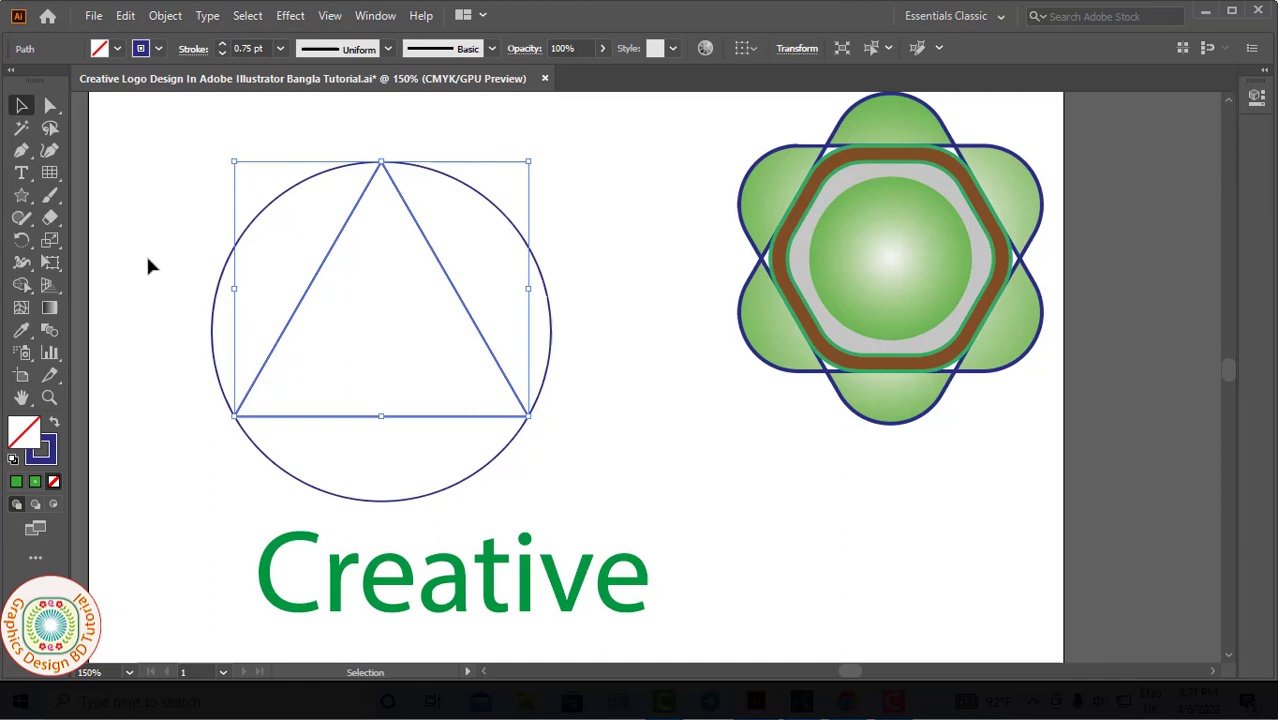
Rotate the copy 180° and shift it straight down to form a six-point star
{"action": "left_click", "coordinate": [22, 241]}
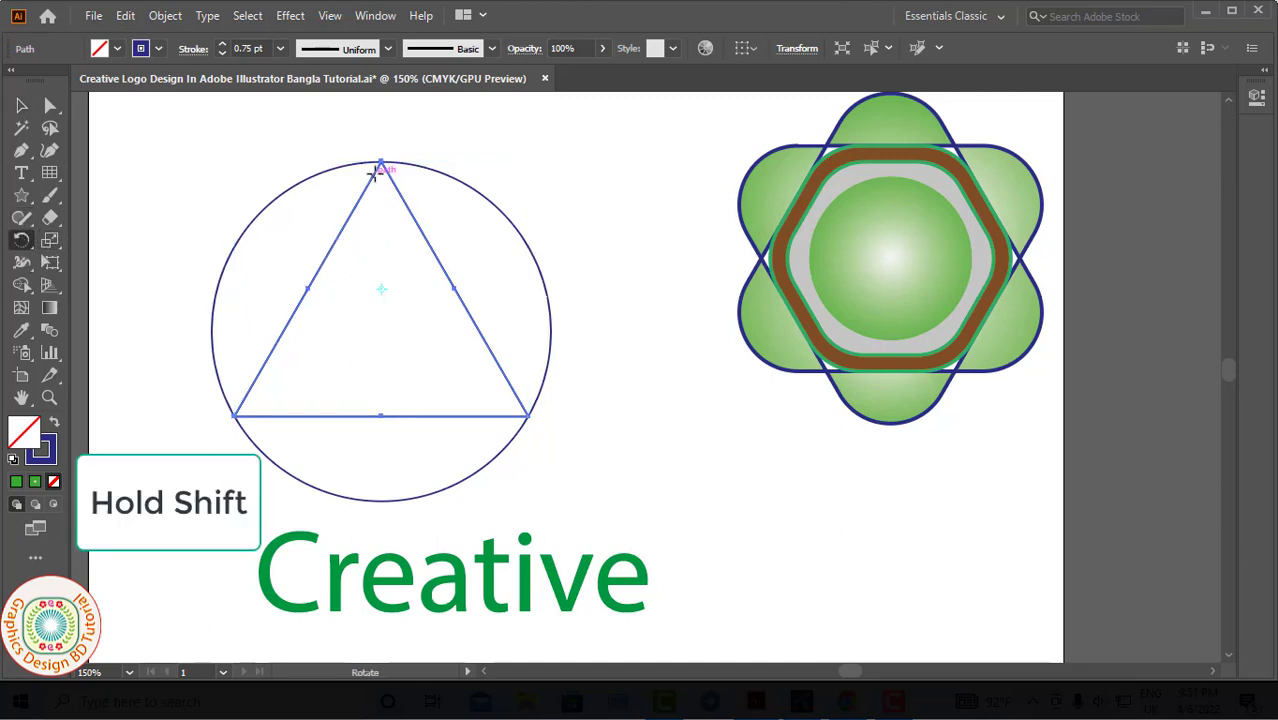
{"action": "left_click_drag", "start_coordinate": [381, 160], "coordinate": [380, 336]}
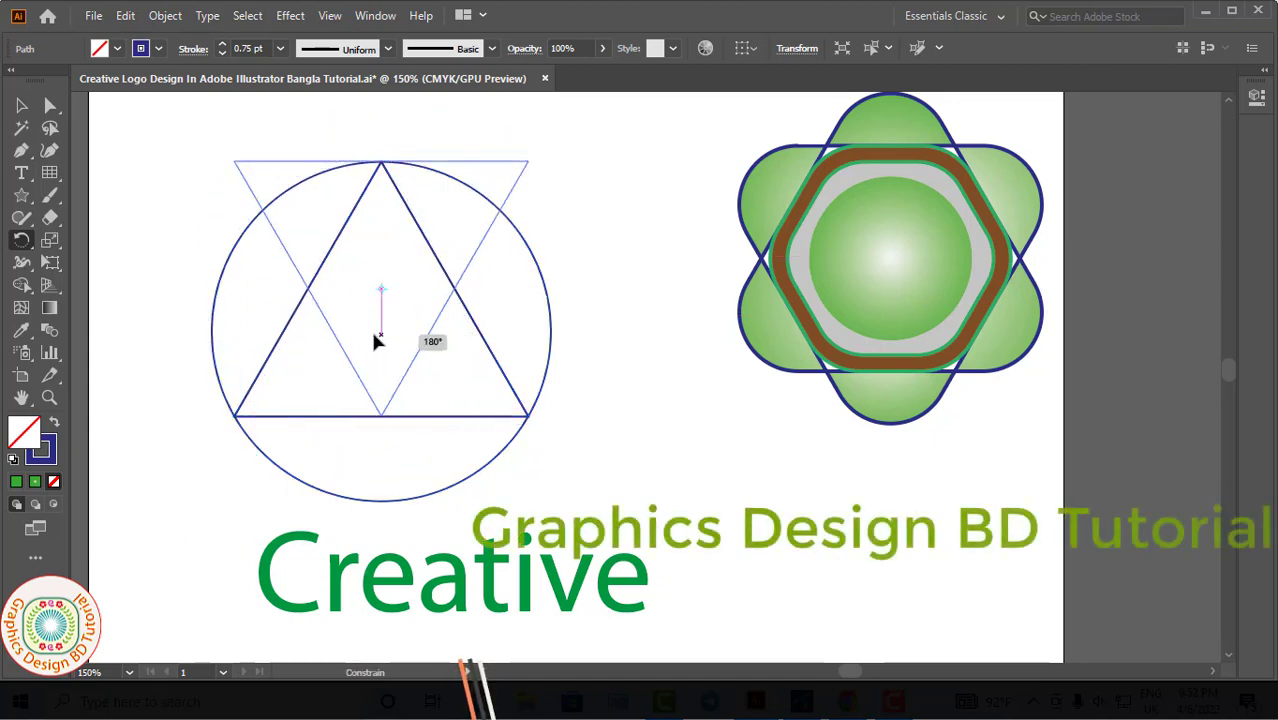
{"action": "left_click_drag", "start_coordinate": [380, 340], "coordinate": [378, 338]}
{"action": "key", "text": "v"}
{"action": "left_click_drag", "start_coordinate": [488, 250], "coordinate": [485, 333]}
{"action": "left_click", "coordinate": [605, 337]}
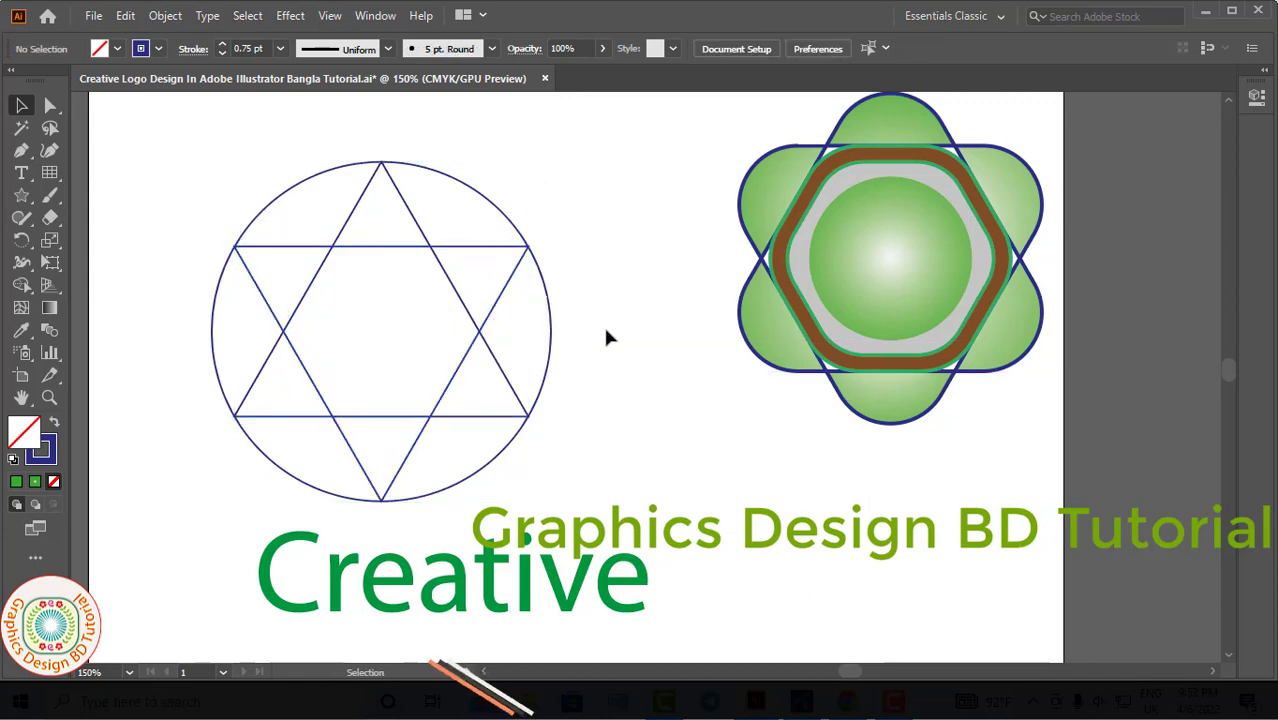
Delete the surrounding circle and fill the star green
{"action": "left_click", "coordinate": [550, 350]}
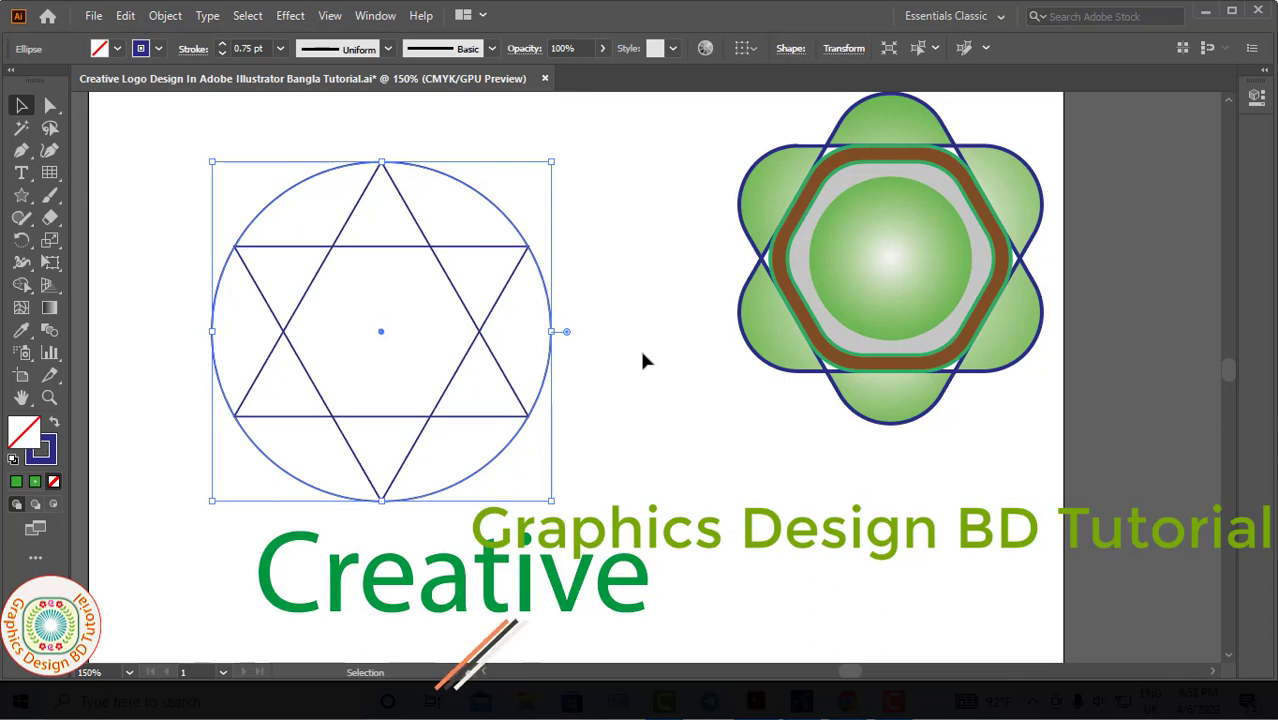
{"action": "key", "text": "Delete"}
{"action": "left_click_drag", "start_coordinate": [450, 245], "coordinate": [450, 221]}
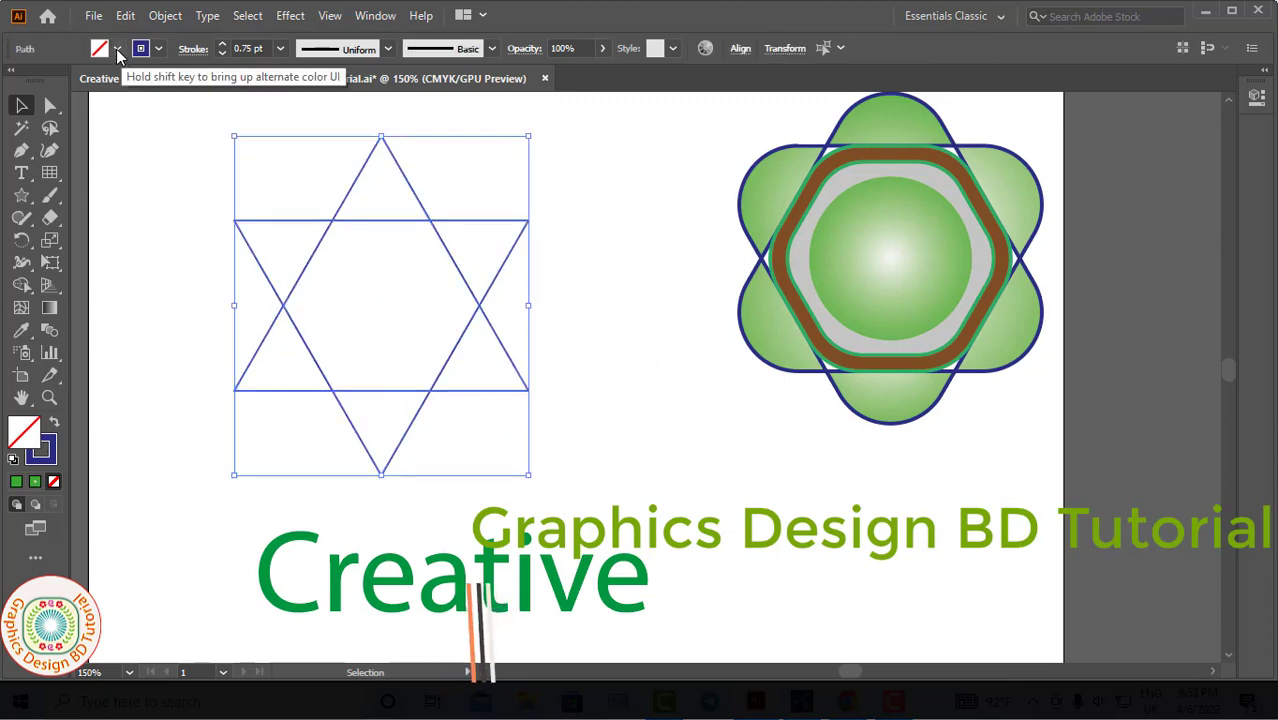
{"action": "left_click", "coordinate": [117, 48]}
{"action": "left_click", "coordinate": [89, 82]}
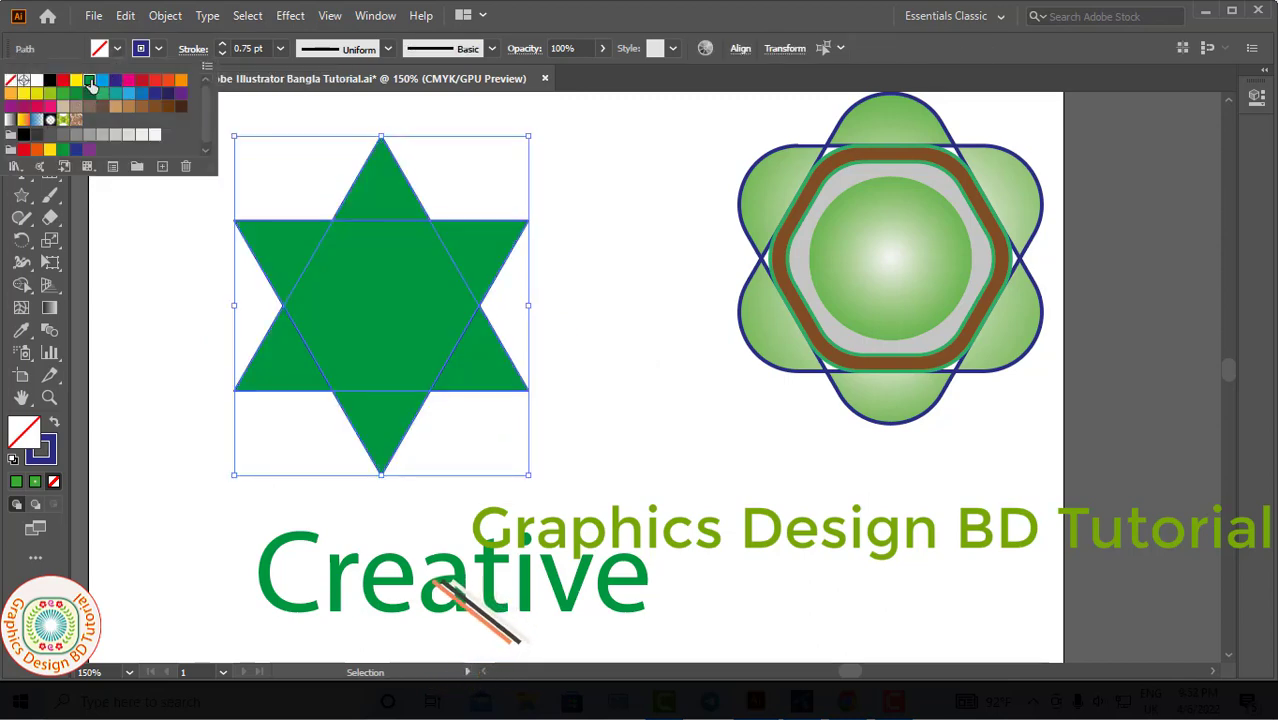
{"action": "left_click", "coordinate": [295, 124]}
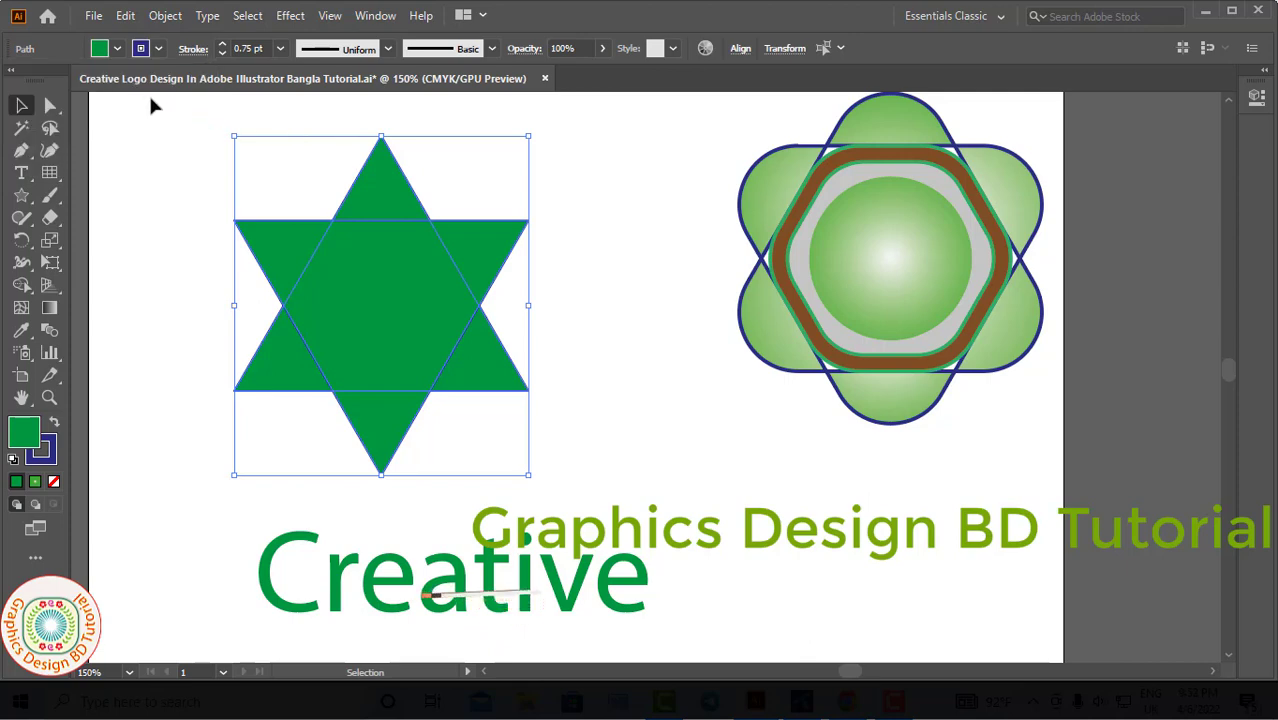
Round the star's corners heavily and enlarge it from its centre
{"action": "left_click", "coordinate": [48, 106]}
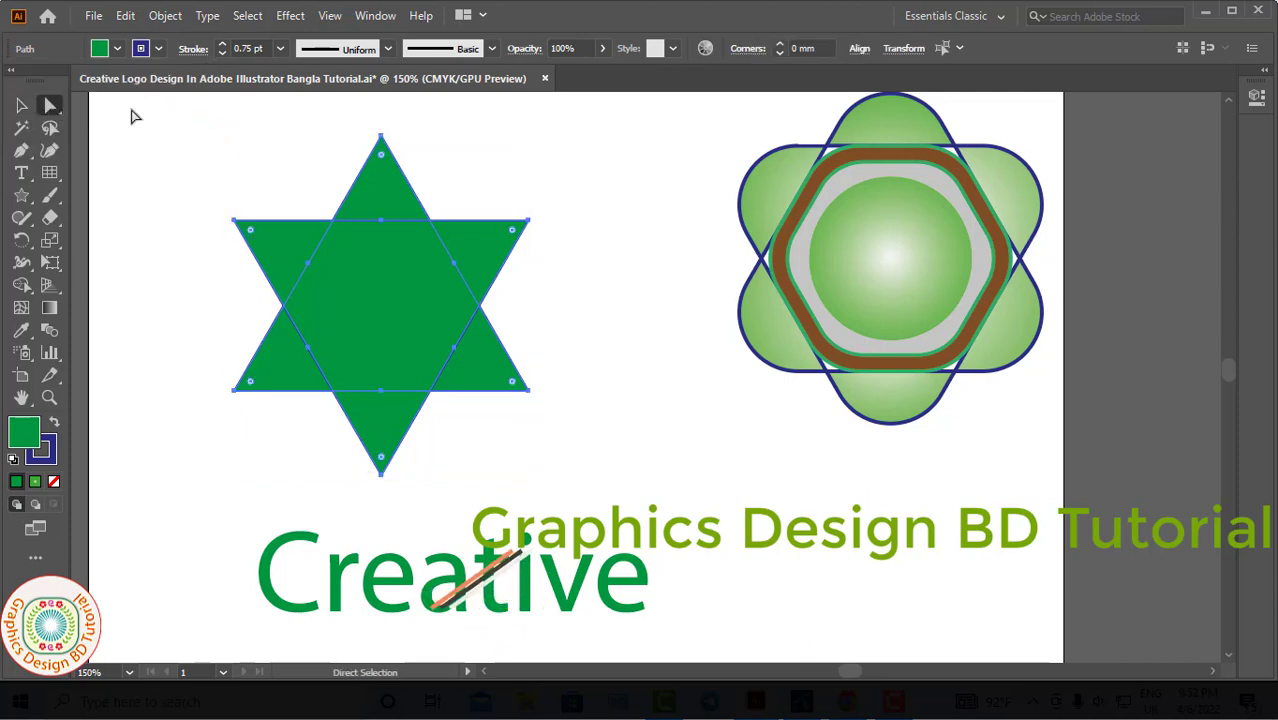
{"action": "left_click_drag", "start_coordinate": [385, 160], "coordinate": [417, 260]}
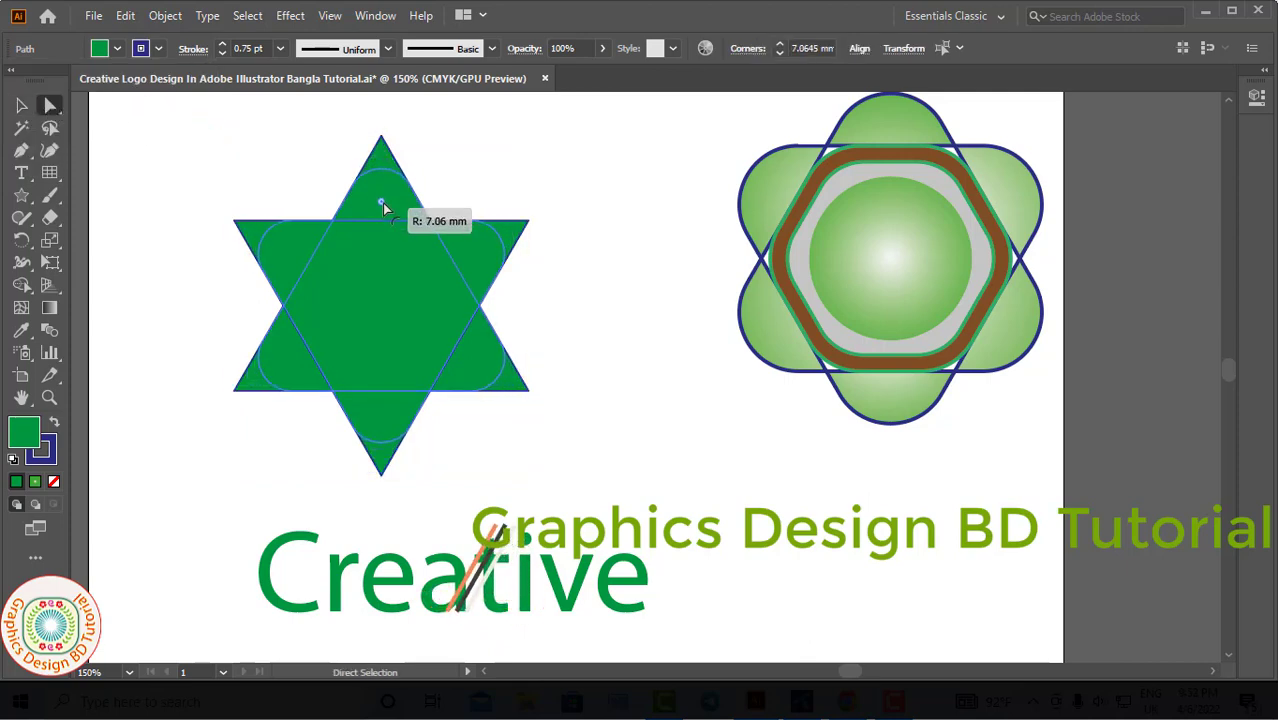
{"action": "left_click", "coordinate": [381, 218]}
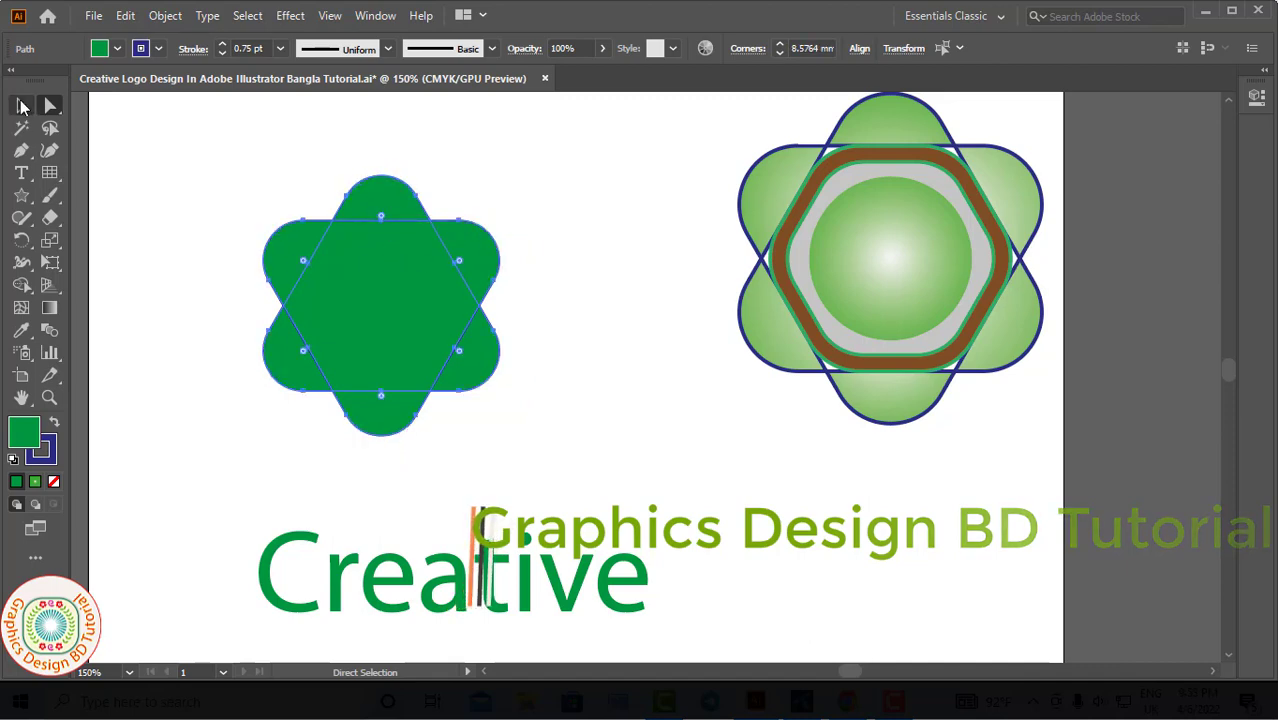
{"action": "key", "text": "v"}
{"action": "left_click_drag", "start_coordinate": [503, 440], "coordinate": [565, 468]}
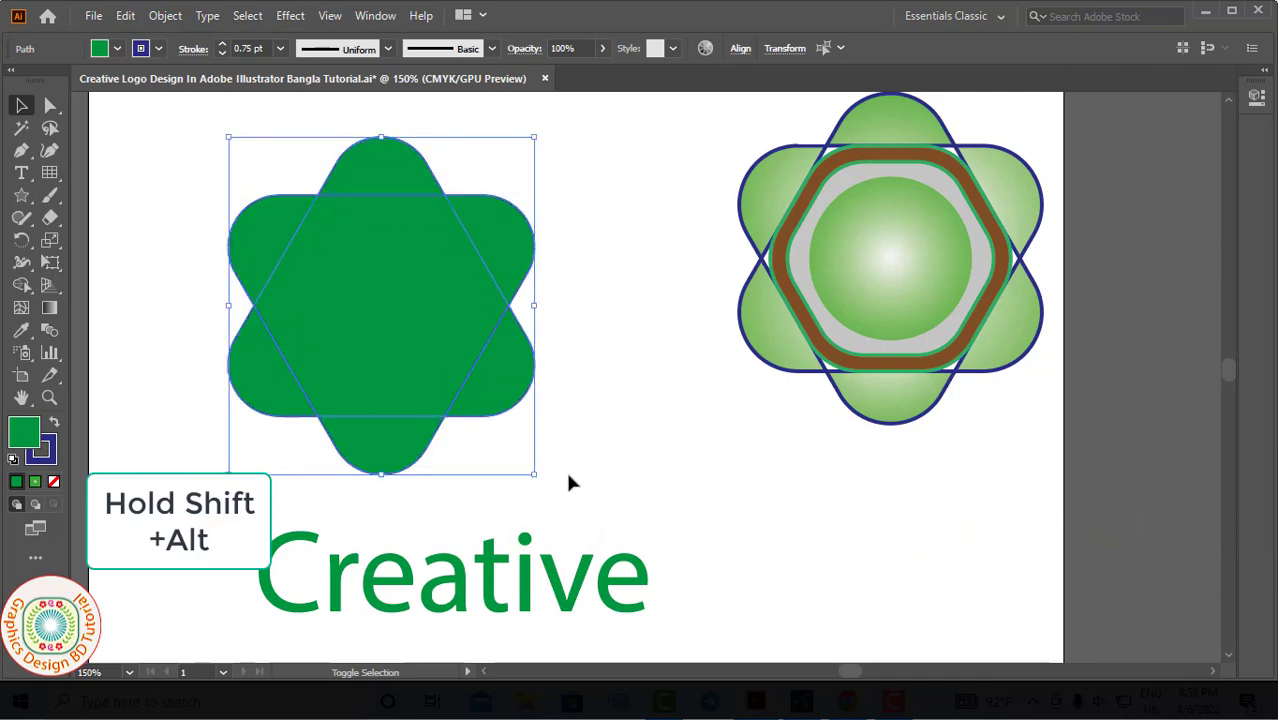
{"action": "key", "text": "a"}
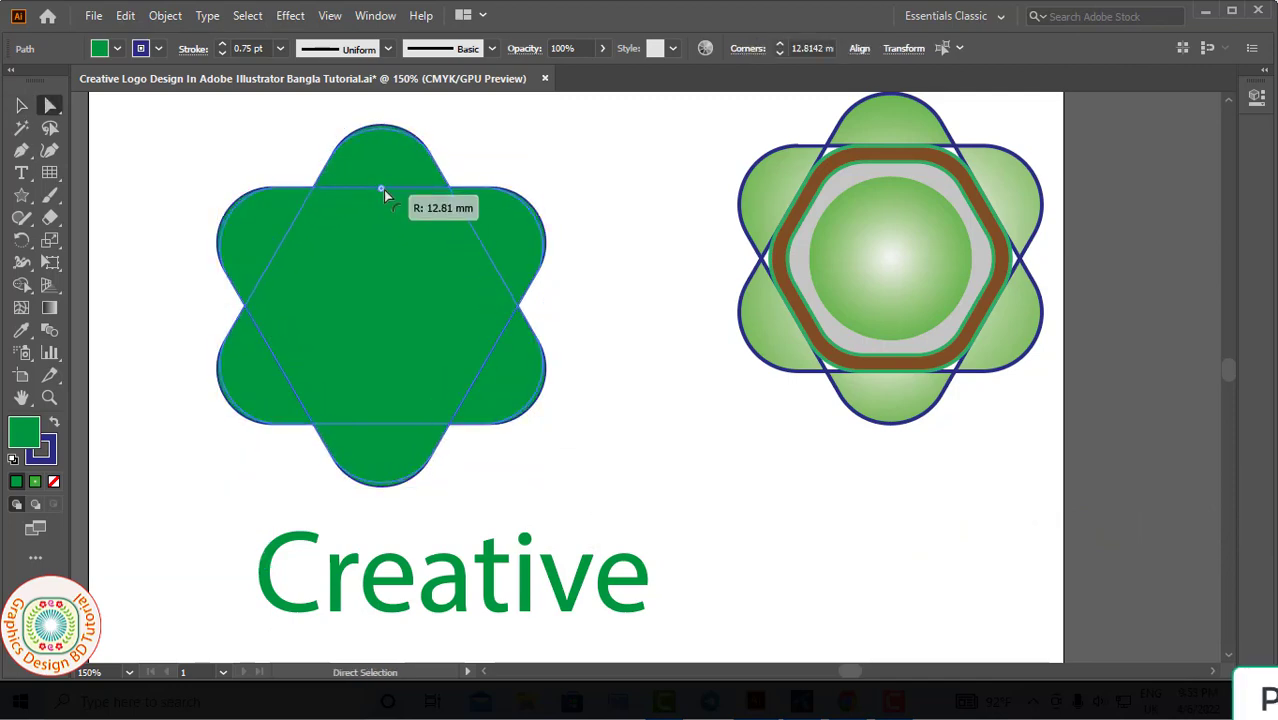
{"action": "left_click_drag", "start_coordinate": [380, 192], "coordinate": [385, 218]}
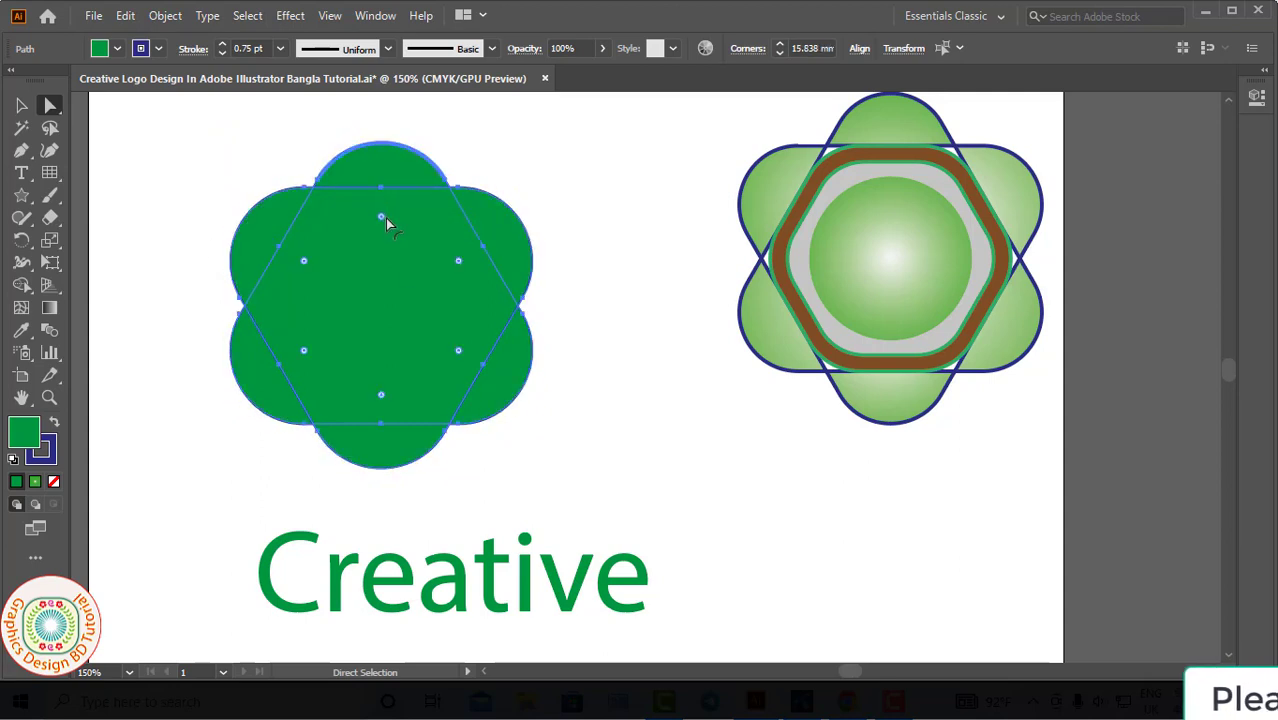
{"action": "left_click", "coordinate": [21, 105]}
{"action": "left_click", "coordinate": [158, 148]}
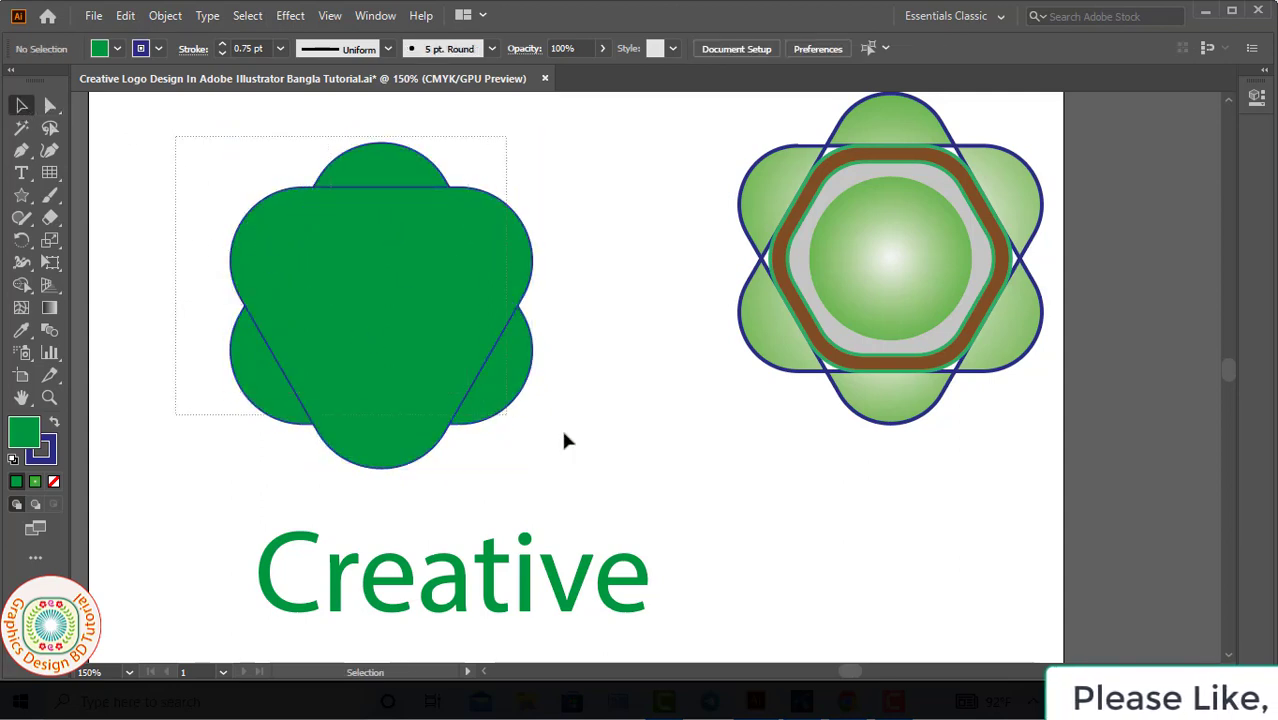
{"action": "left_click_drag", "start_coordinate": [175, 134], "coordinate": [584, 431]}
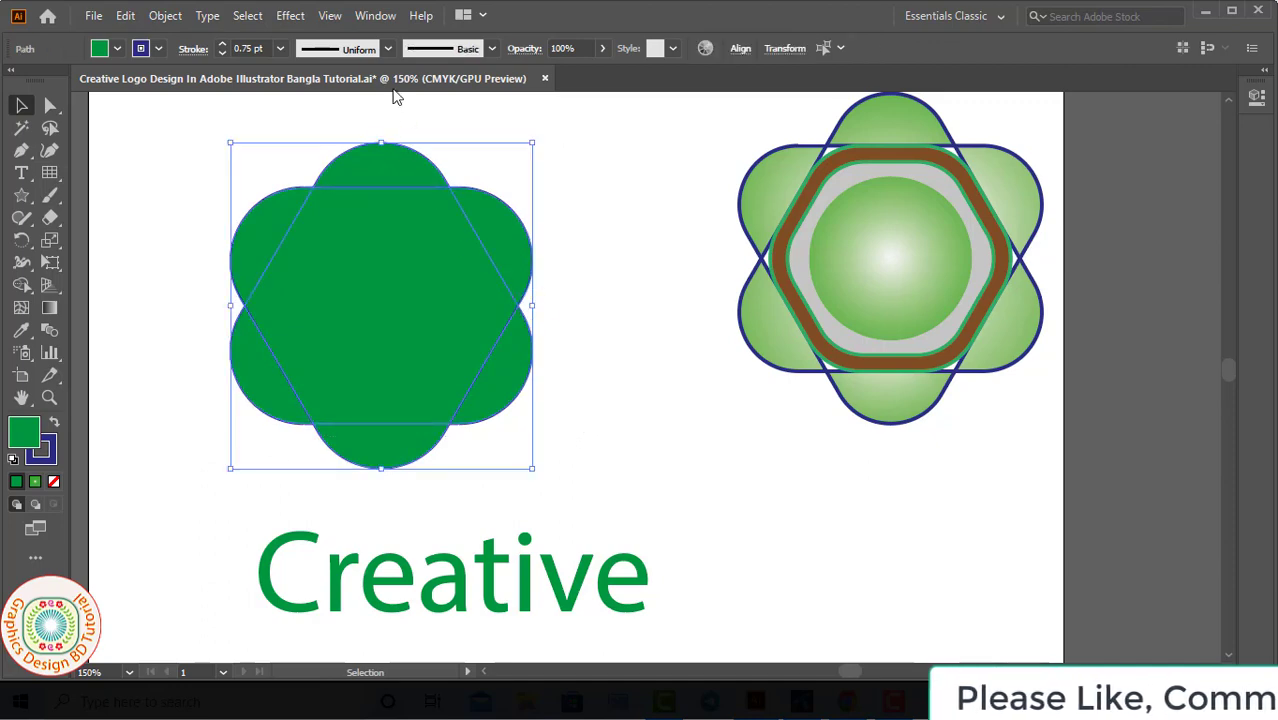
Divide the green star with Pathfinder and ungroup the resulting pieces
{"action": "left_click", "coordinate": [375, 15]}
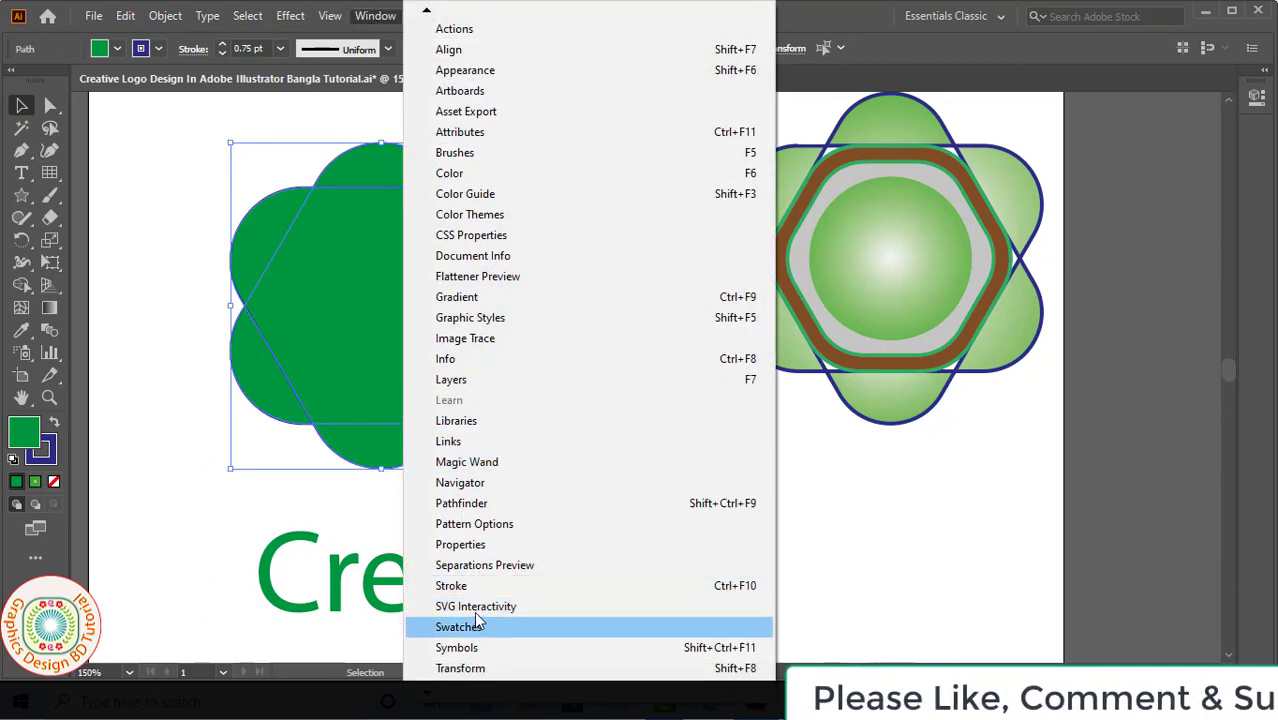
{"action": "left_click", "coordinate": [707, 505]}
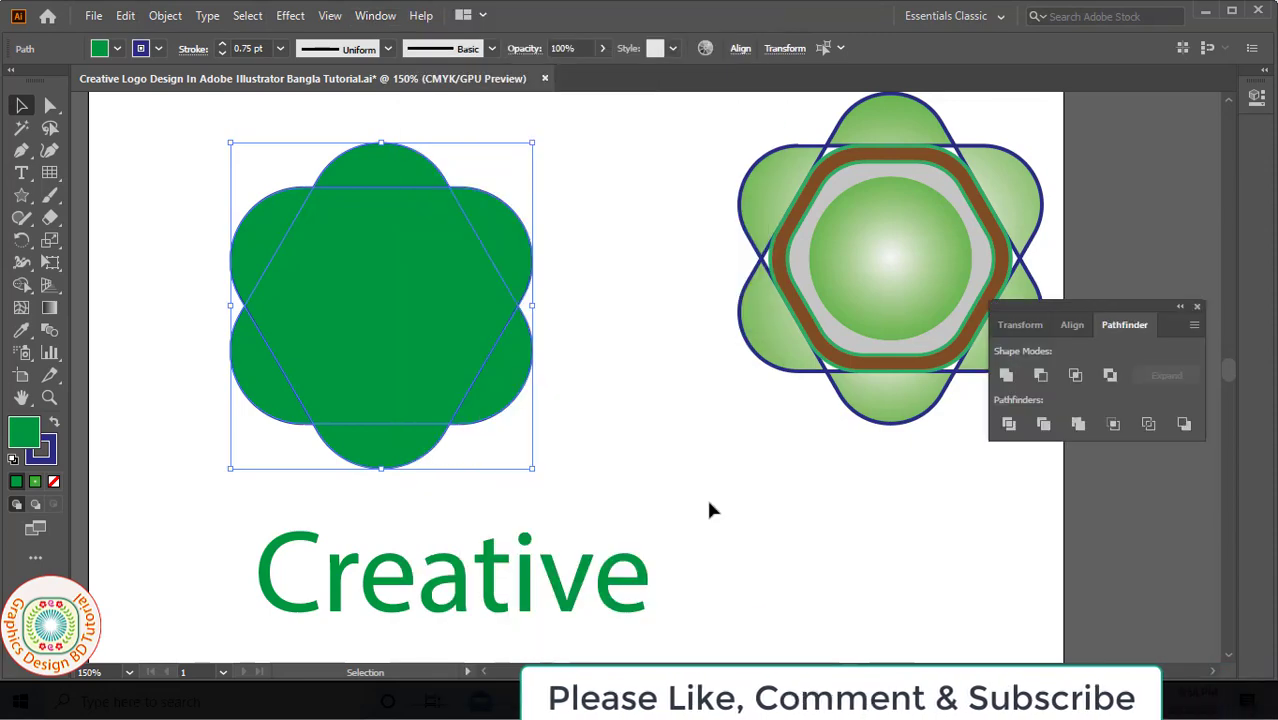
{"action": "left_click", "coordinate": [1008, 425]}
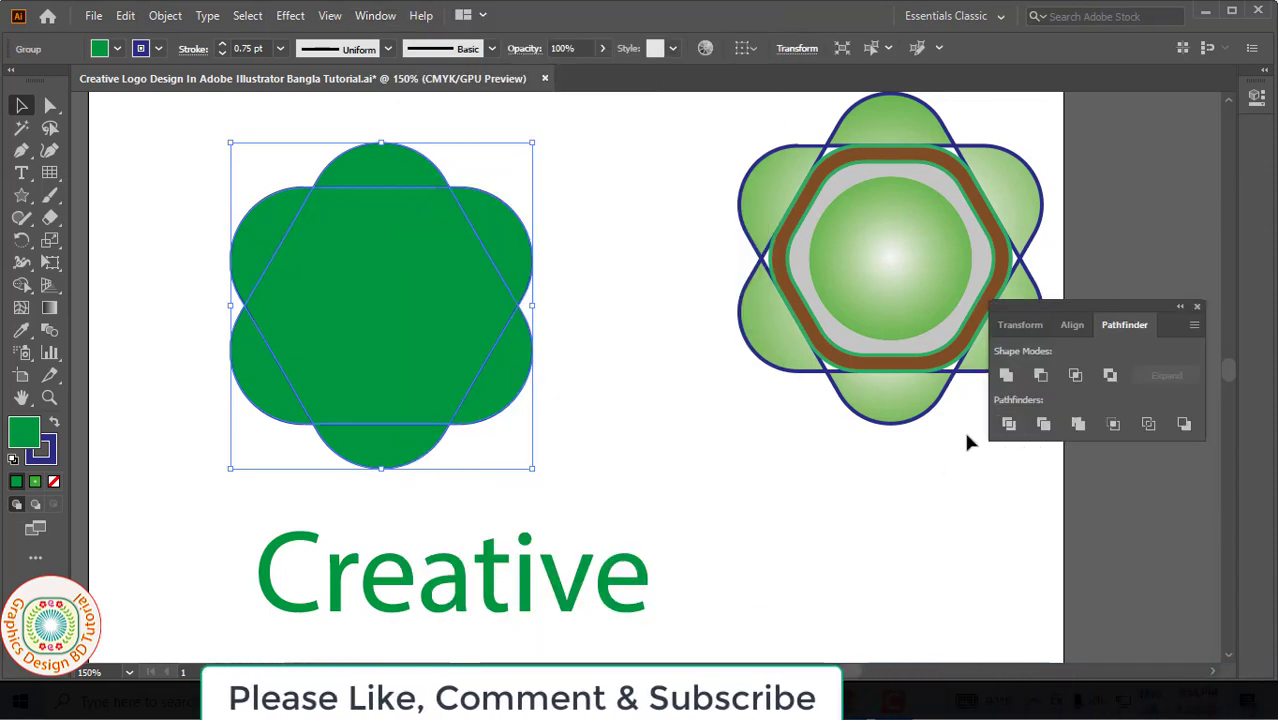
{"action": "right_click", "coordinate": [429, 287]}
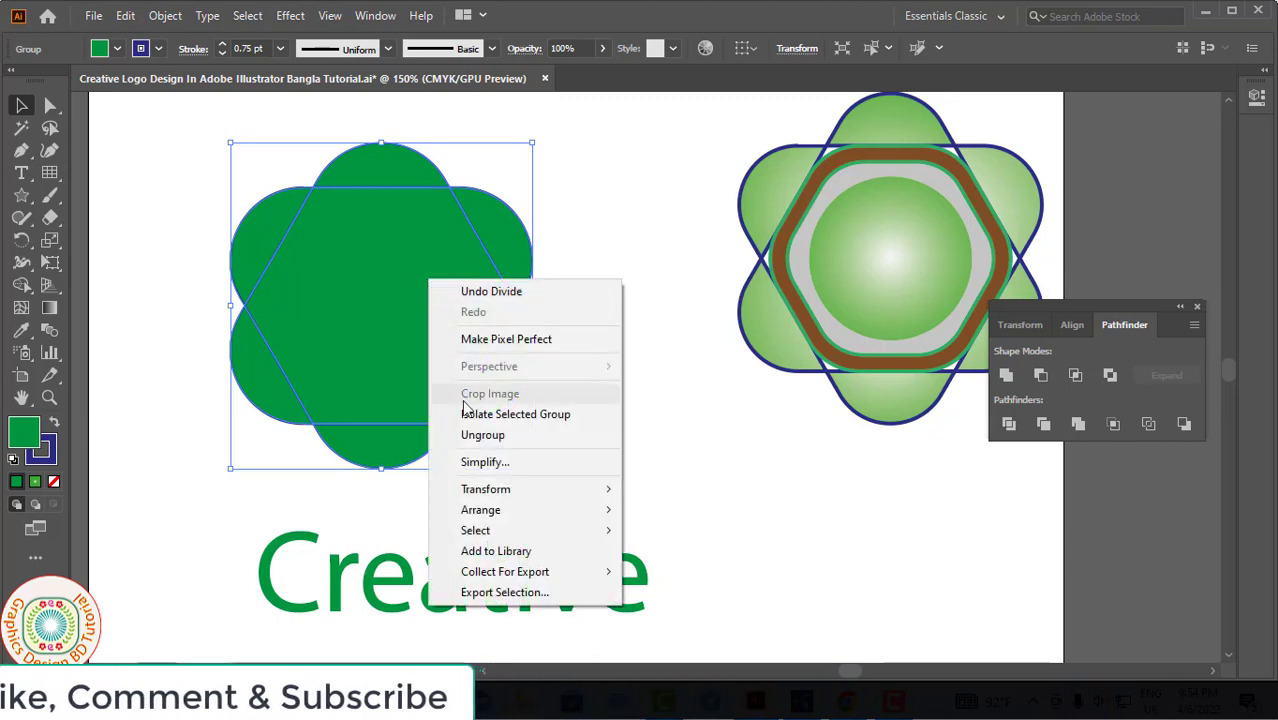
{"action": "left_click", "coordinate": [483, 437]}
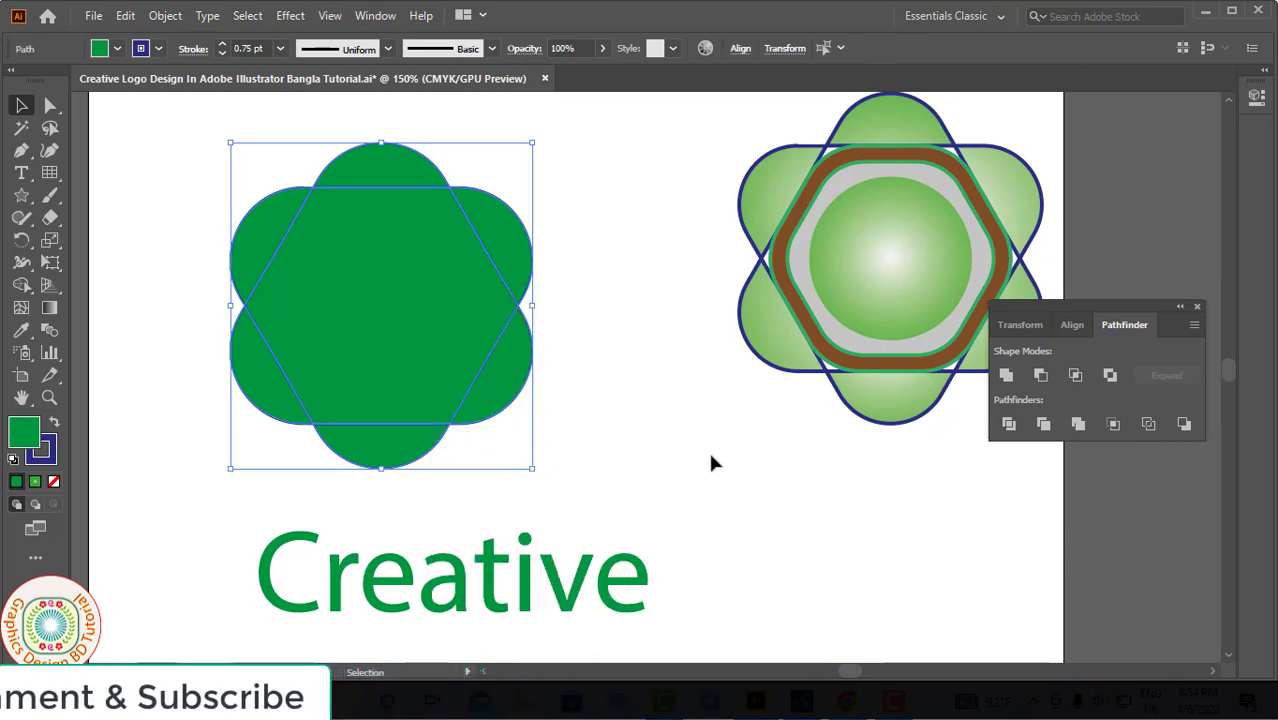
{"action": "left_click", "coordinate": [1197, 306]}
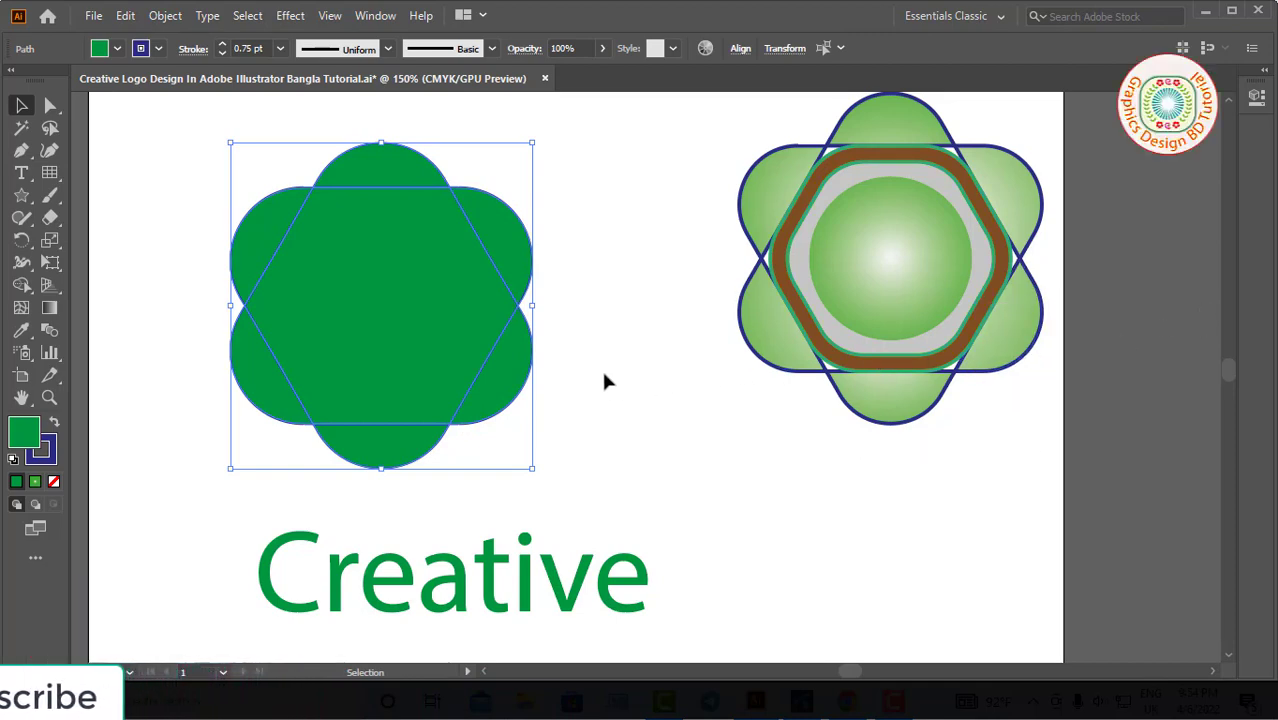
Set a 2 pt outline and give the left lobe a light-to-green radial gradient
{"action": "left_click", "coordinate": [224, 45]}
{"action": "left_click", "coordinate": [240, 120]}
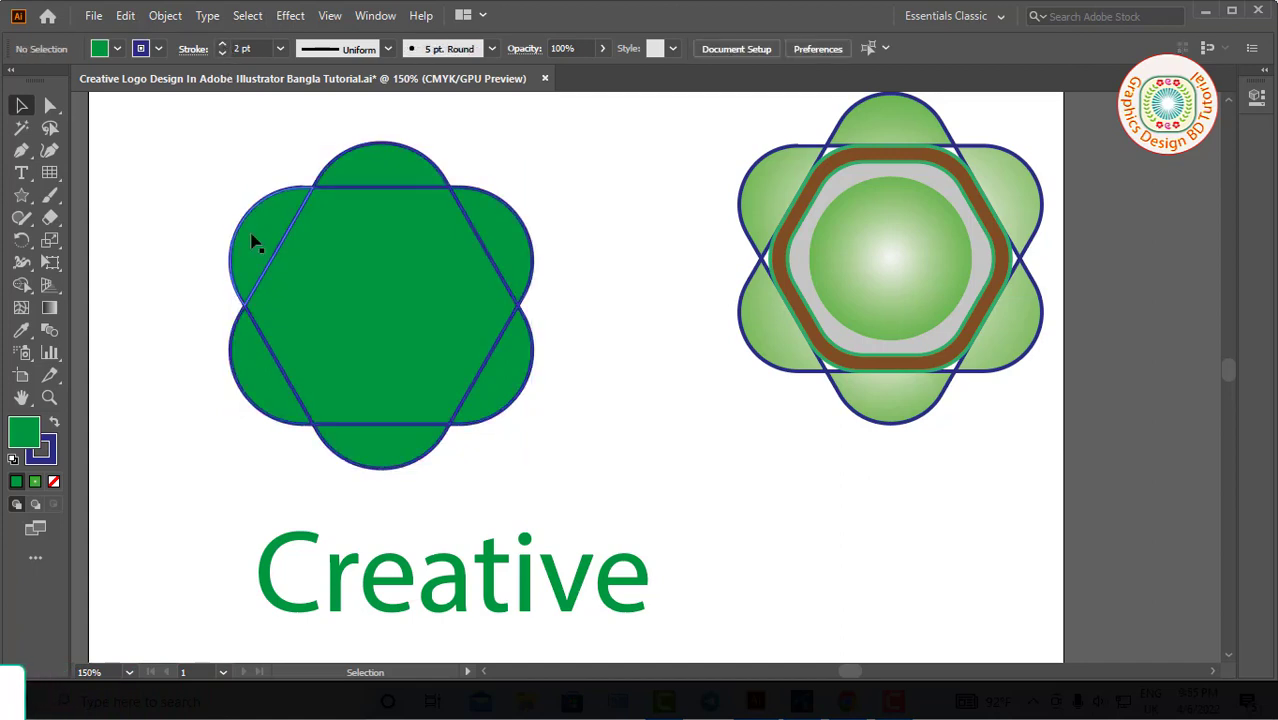
{"action": "left_click", "coordinate": [252, 240]}
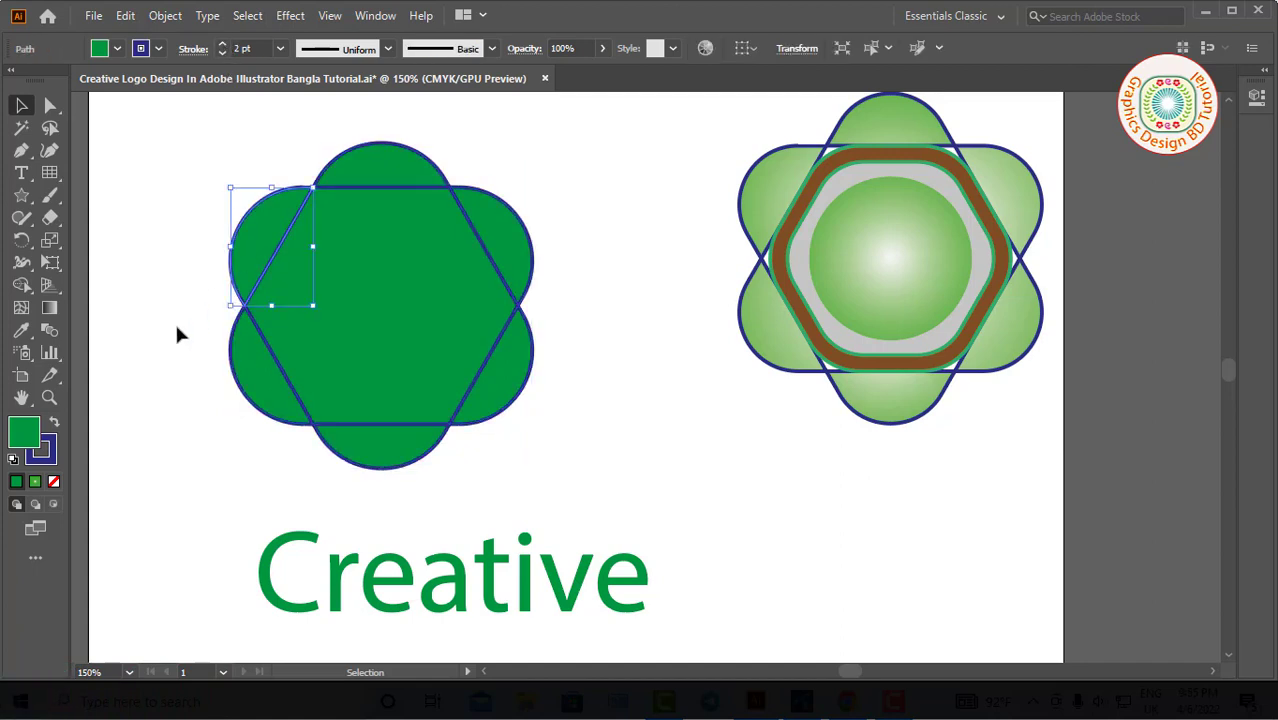
{"action": "left_click", "coordinate": [53, 315]}
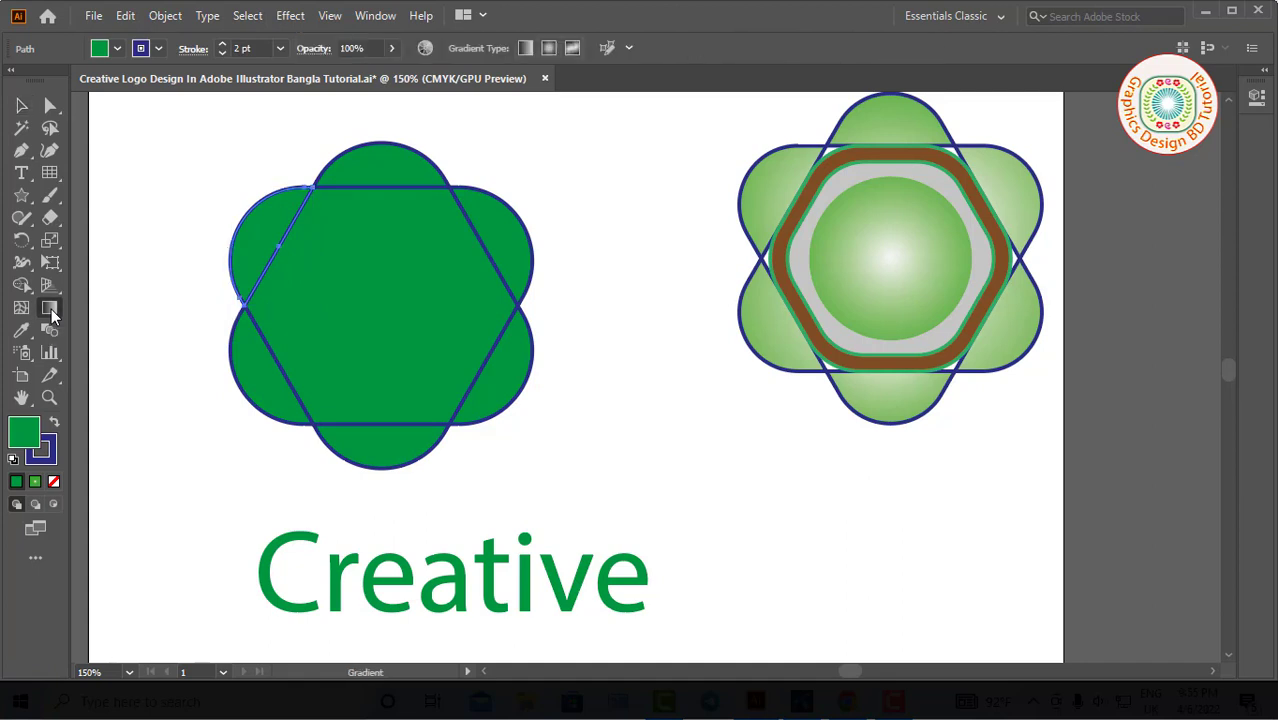
{"action": "left_click", "coordinate": [259, 227]}
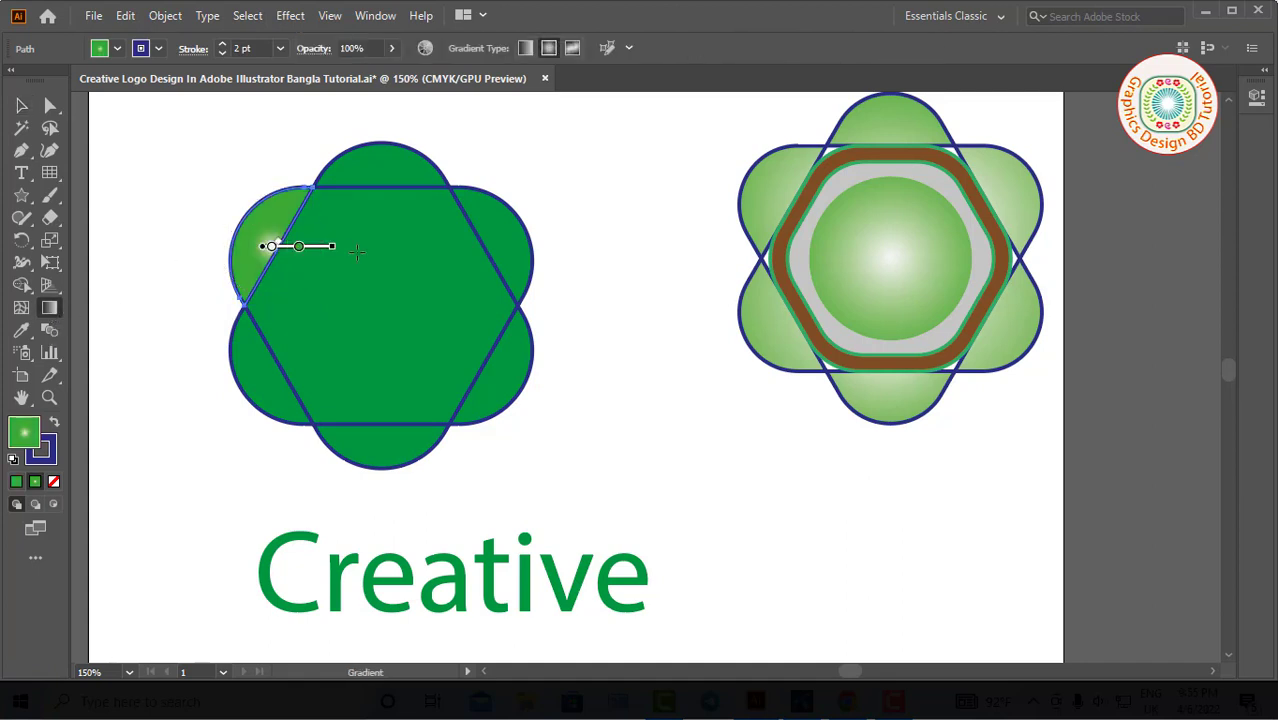
{"action": "left_click_drag", "start_coordinate": [377, 263], "coordinate": [85, 188]}
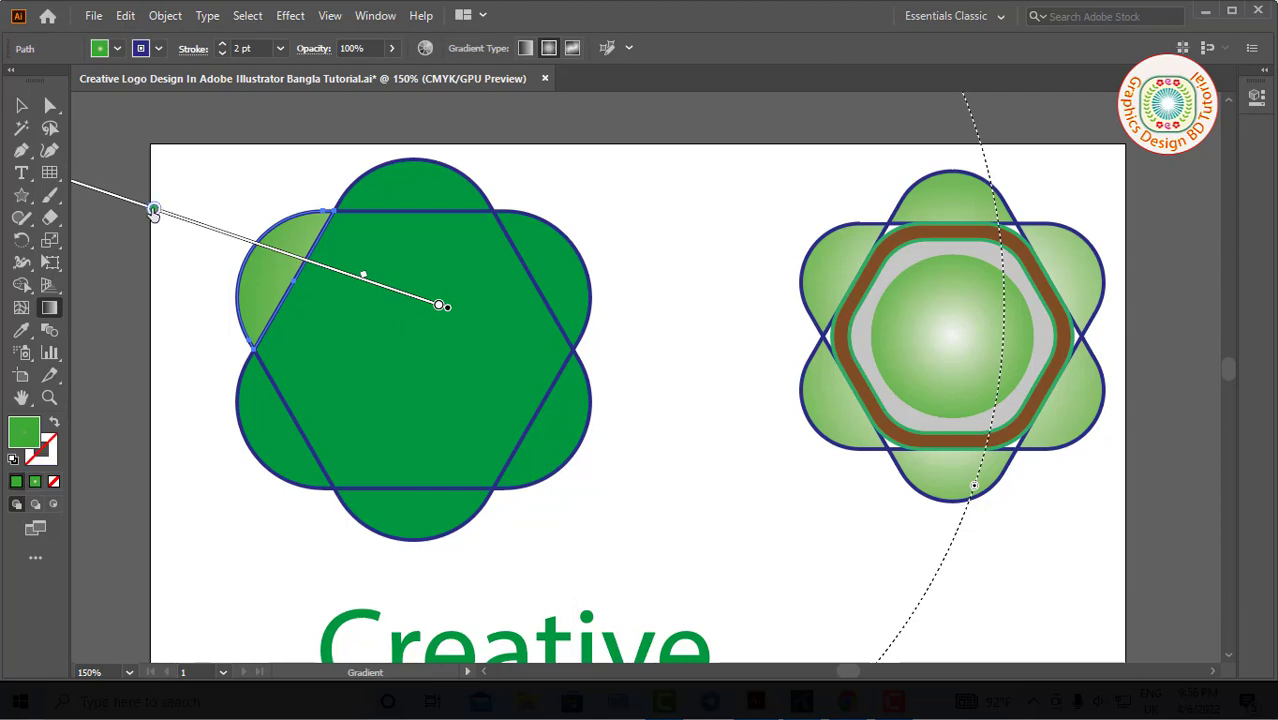
{"action": "left_click_drag", "start_coordinate": [358, 273], "coordinate": [338, 270]}
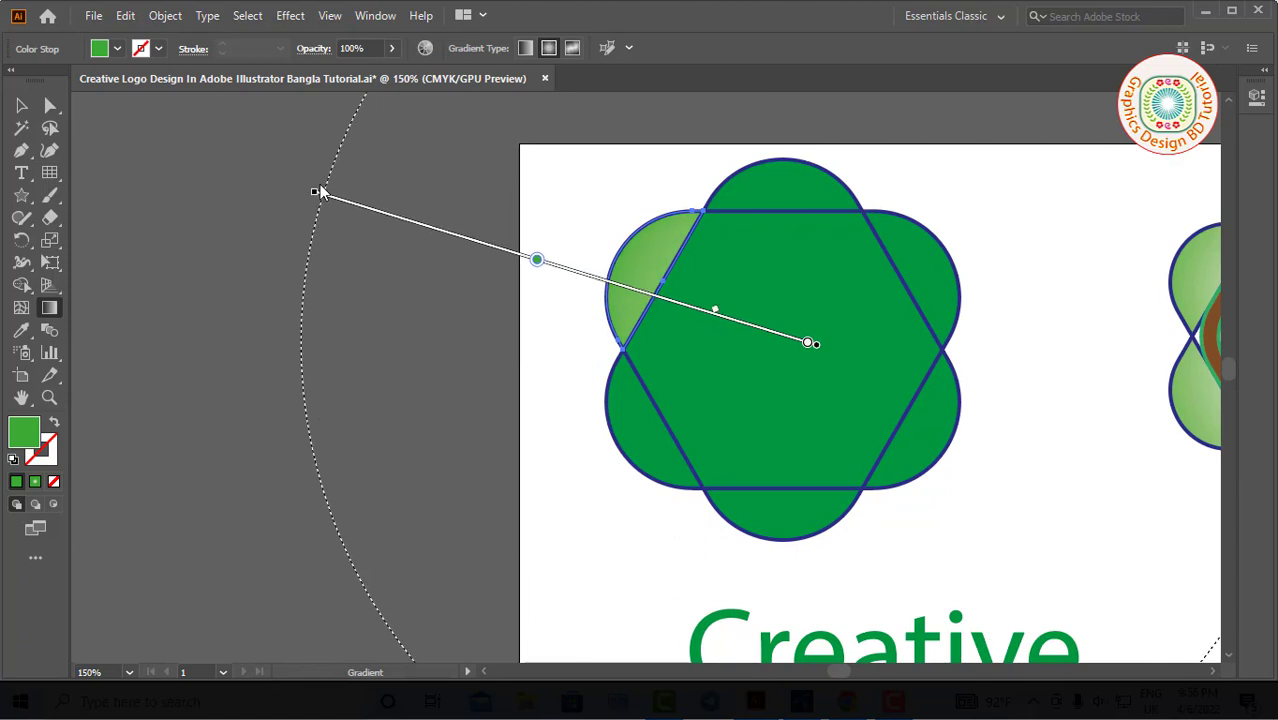
{"action": "left_click_drag", "start_coordinate": [316, 191], "coordinate": [283, 136]}
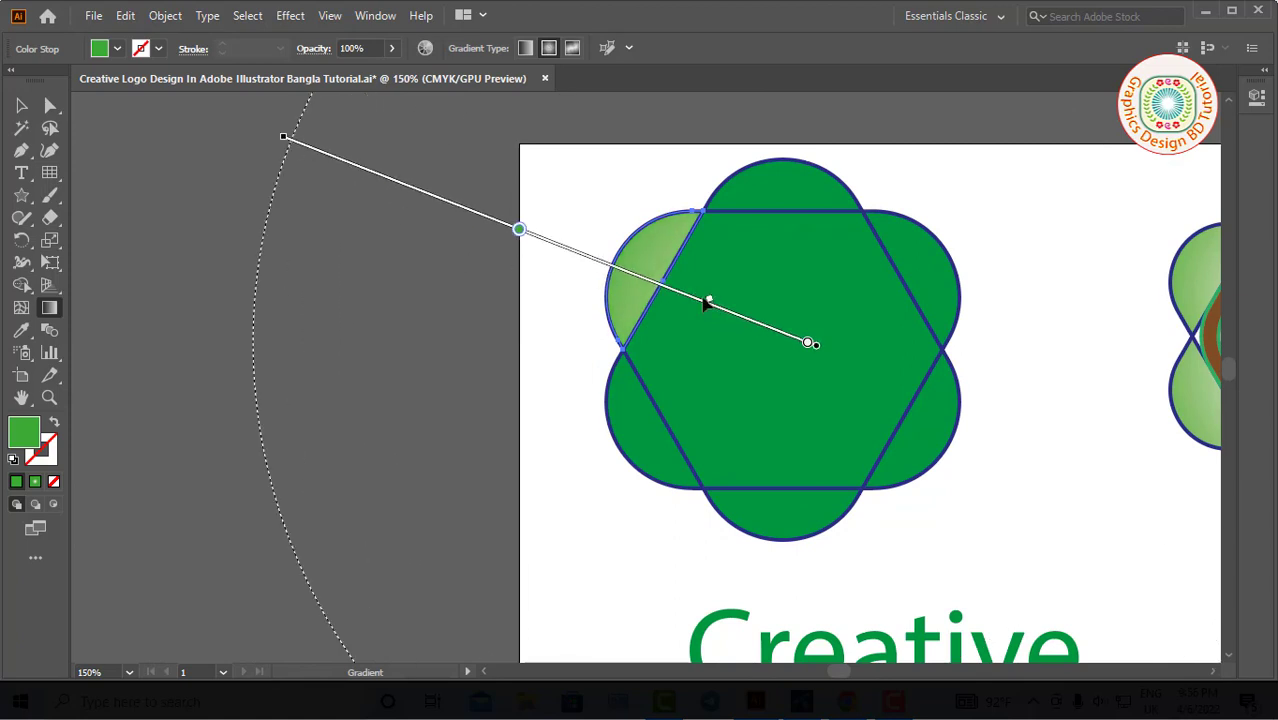
{"action": "left_click_drag", "start_coordinate": [808, 345], "coordinate": [760, 328]}
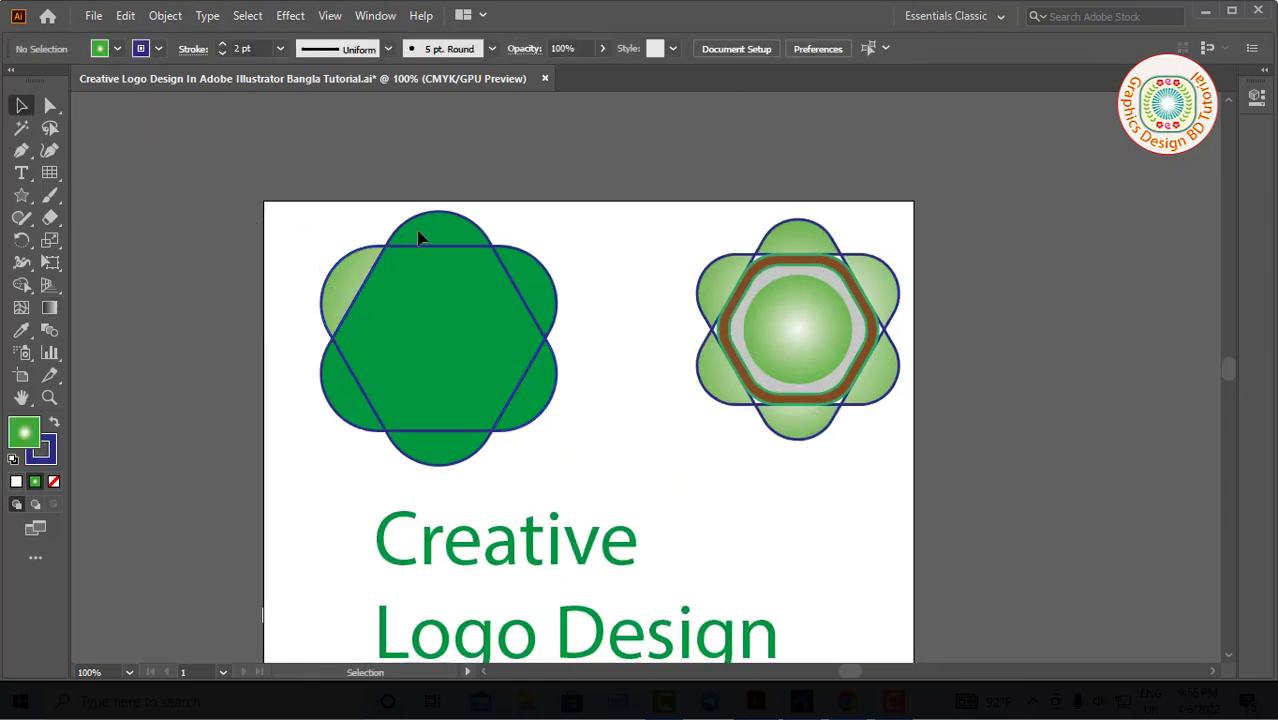
Apply the same radial gradient to the top, right, bottom and lower-left lobes
{"action": "left_click_drag", "start_coordinate": [432, 379], "coordinate": [436, 146]}
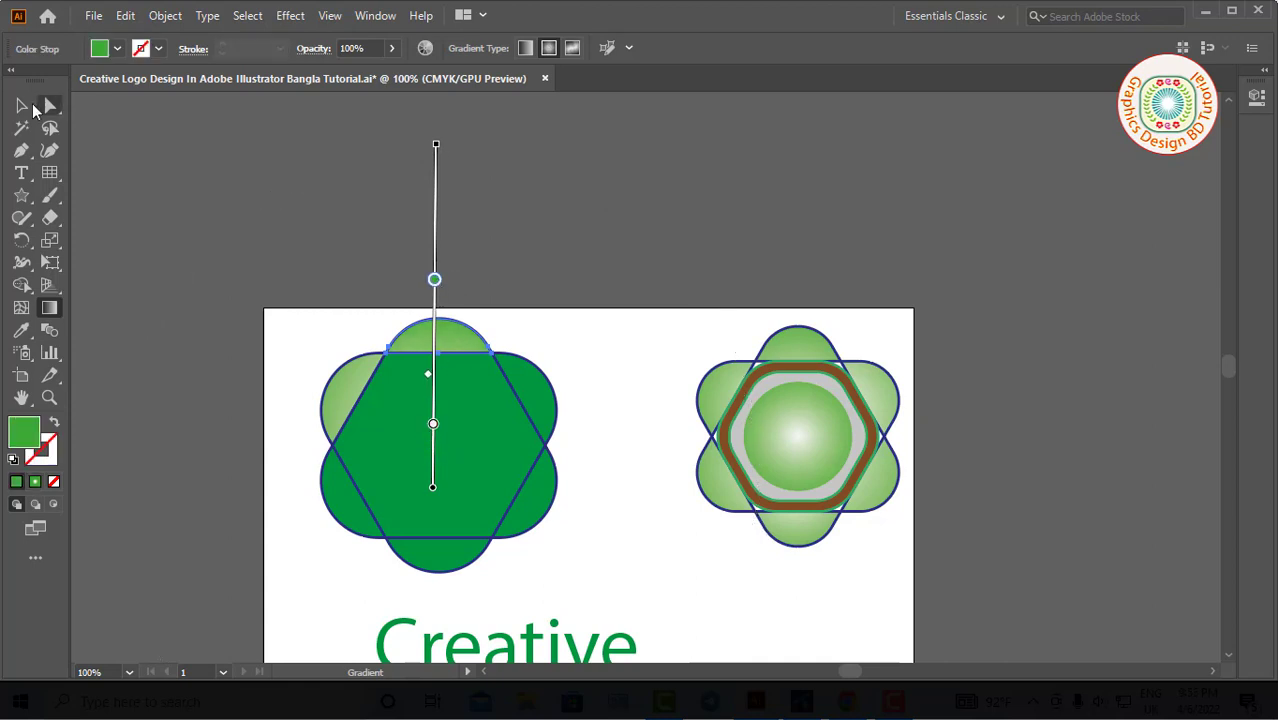
{"action": "mouse_move", "coordinate": [424, 412]}
{"action": "left_mouse_down"}
{"action": "mouse_move", "coordinate": [757, 395]}
{"action": "mouse_move", "coordinate": [642, 342]}
{"action": "left_mouse_up"}
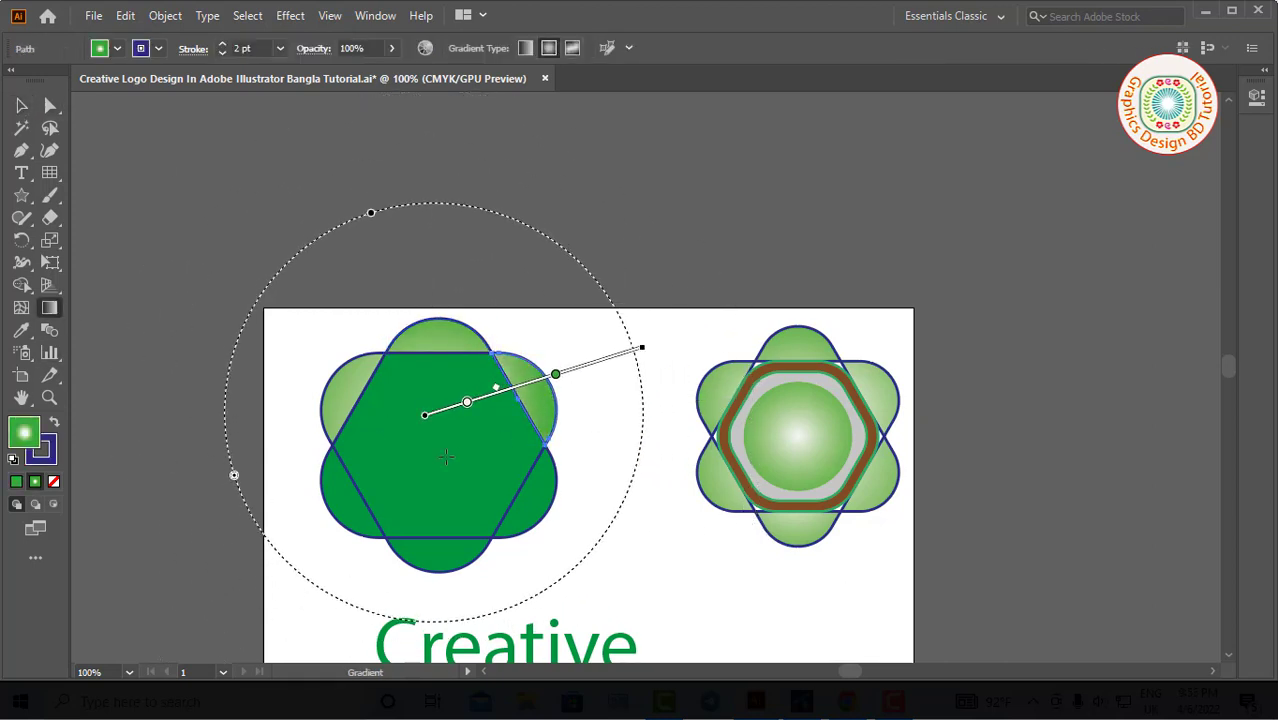
{"action": "left_click_drag", "start_coordinate": [517, 285], "coordinate": [707, 377]}
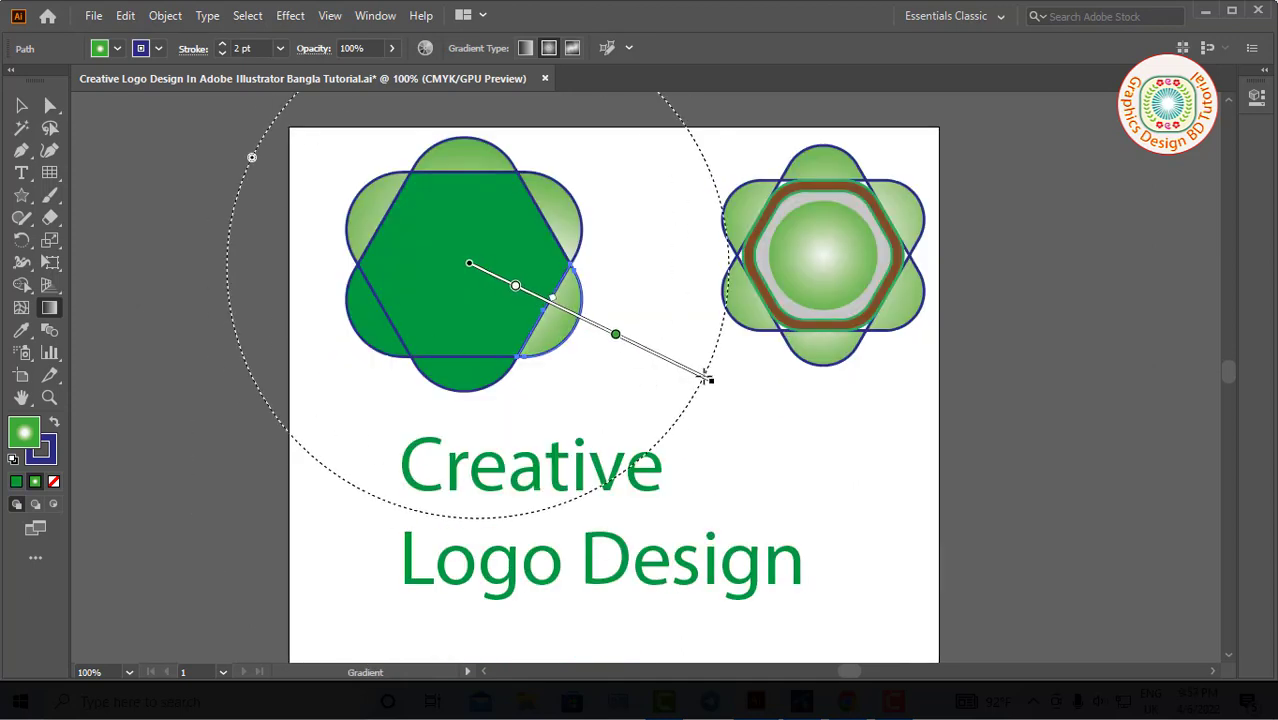
{"action": "left_click", "coordinate": [463, 375], "text": "ctrl"}
{"action": "left_click_drag", "start_coordinate": [458, 303], "coordinate": [457, 405]}
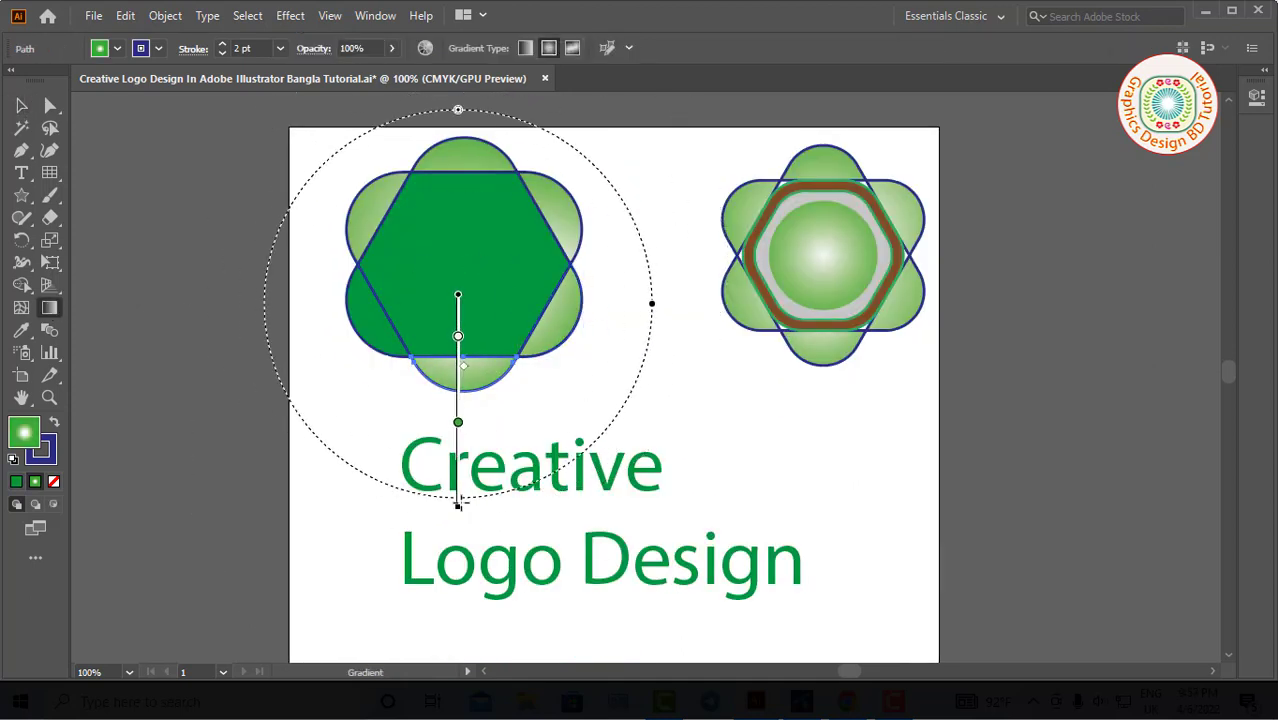
{"action": "left_click", "coordinate": [375, 318], "text": "ctrl"}
{"action": "left_click_drag", "start_coordinate": [462, 272], "coordinate": [258, 380]}
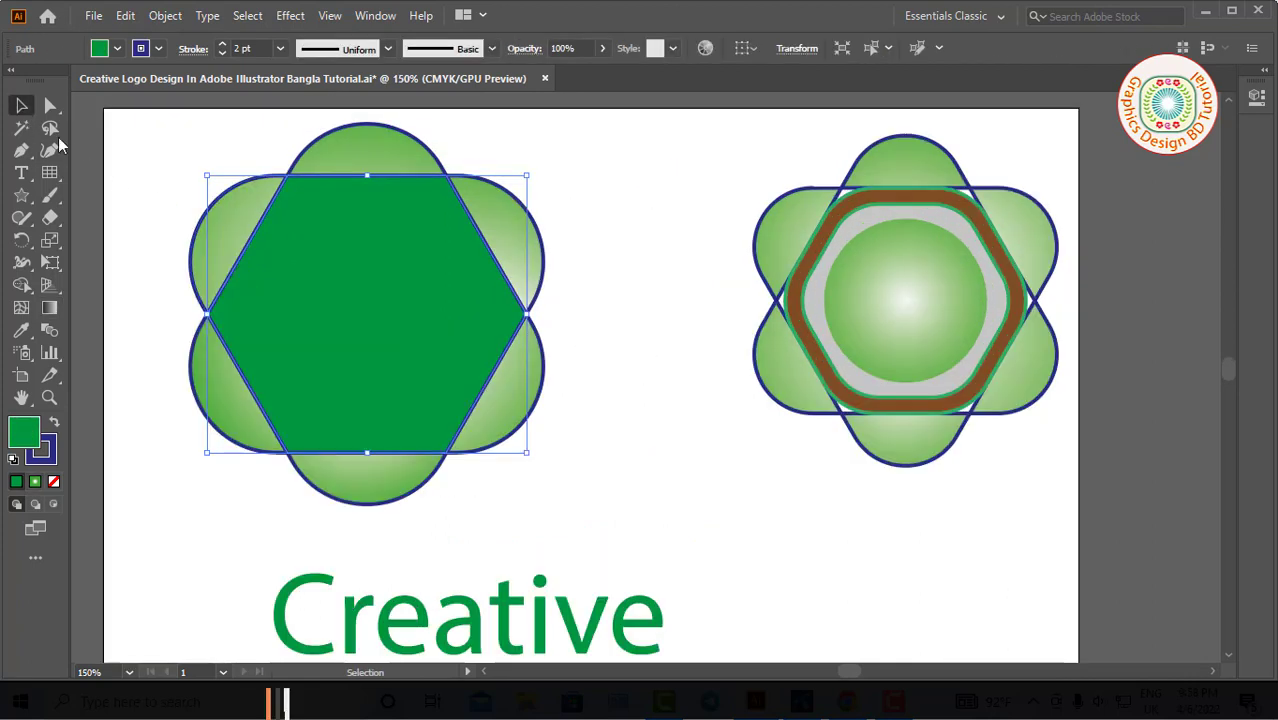
Round the hexagon's corners and give it a teal-green outline
{"action": "left_click", "coordinate": [52, 104]}
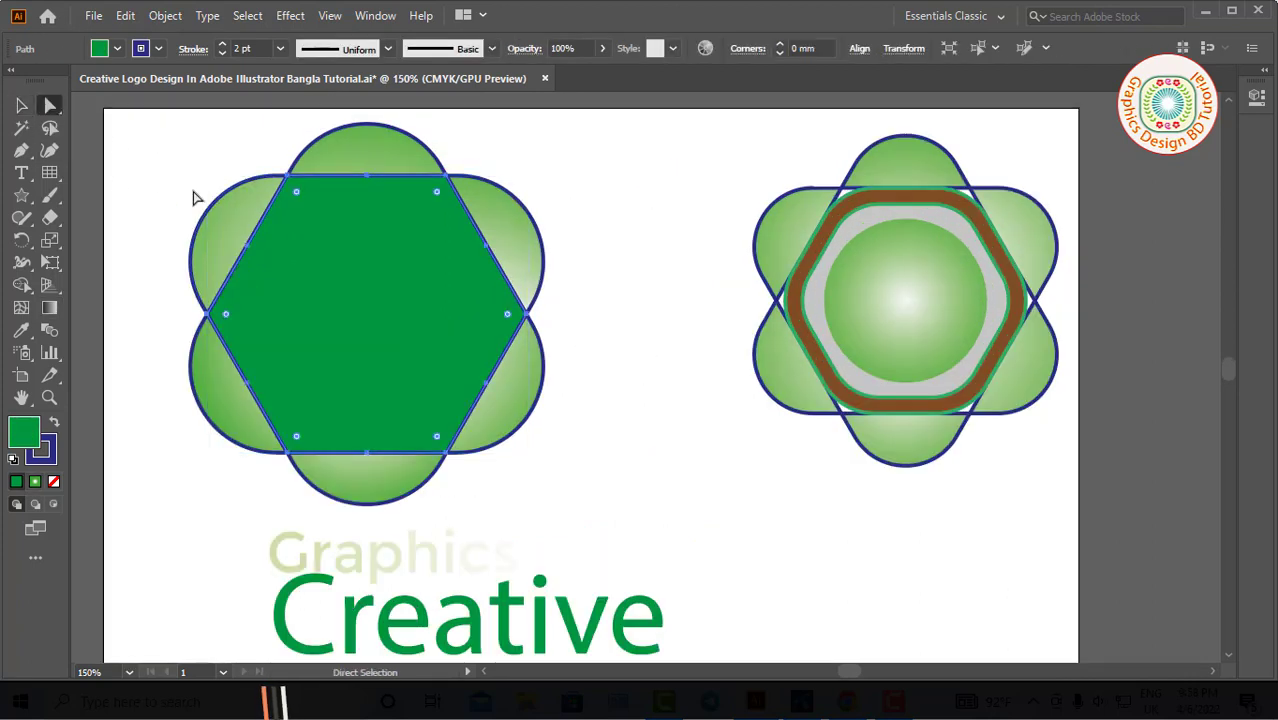
{"action": "mouse_move", "coordinate": [434, 196]}
{"action": "left_mouse_down"}
{"action": "mouse_move", "coordinate": [408, 224]}
{"action": "mouse_move", "coordinate": [414, 239]}
{"action": "left_mouse_up"}
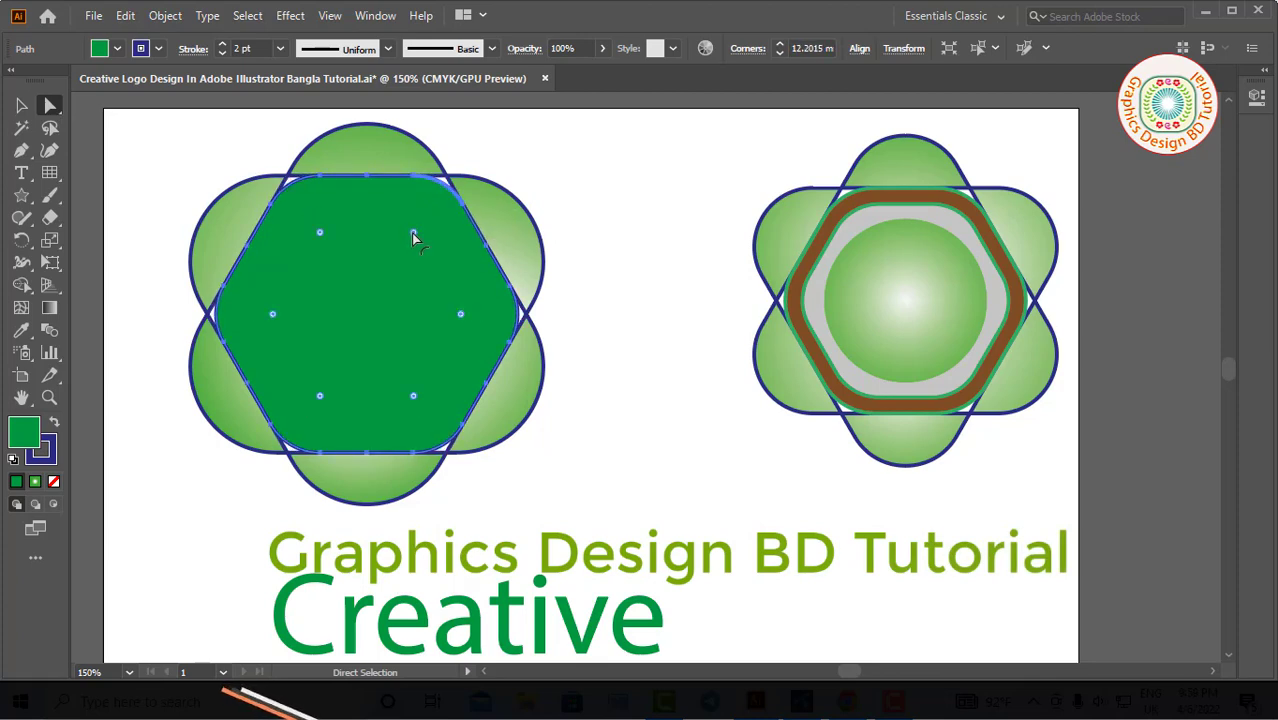
{"action": "left_click", "coordinate": [24, 111]}
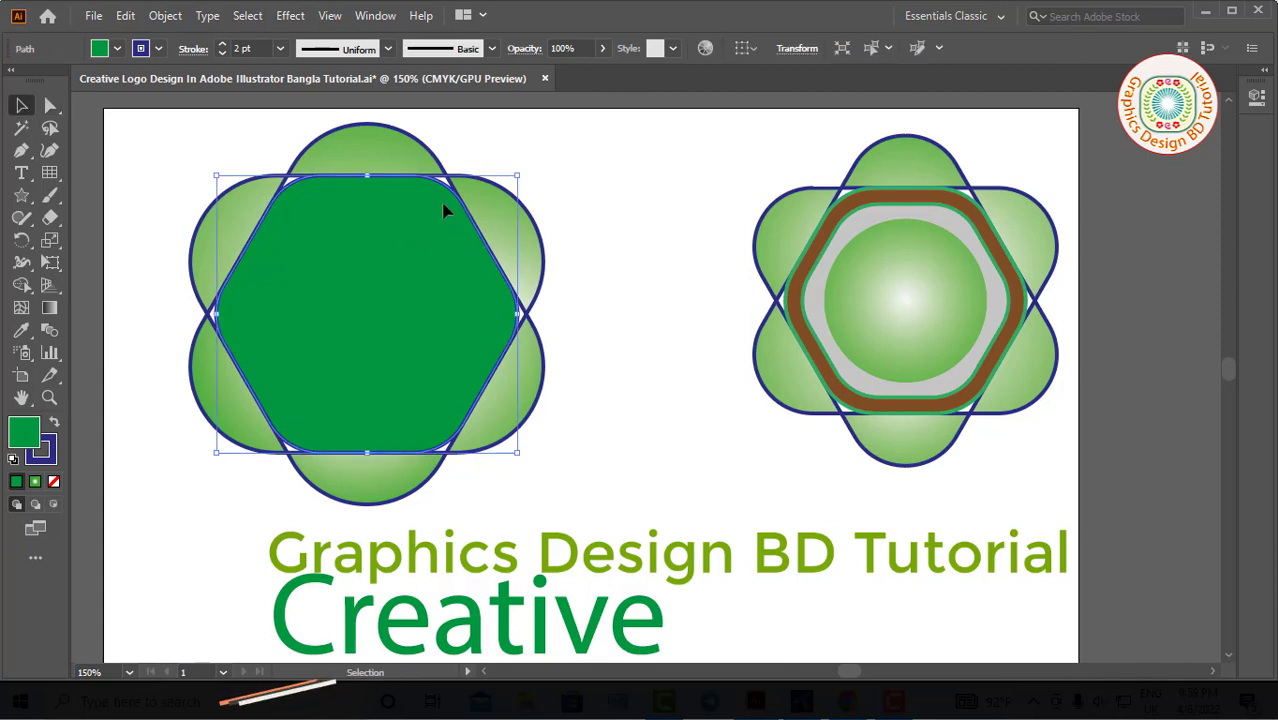
{"action": "left_click", "coordinate": [158, 50]}
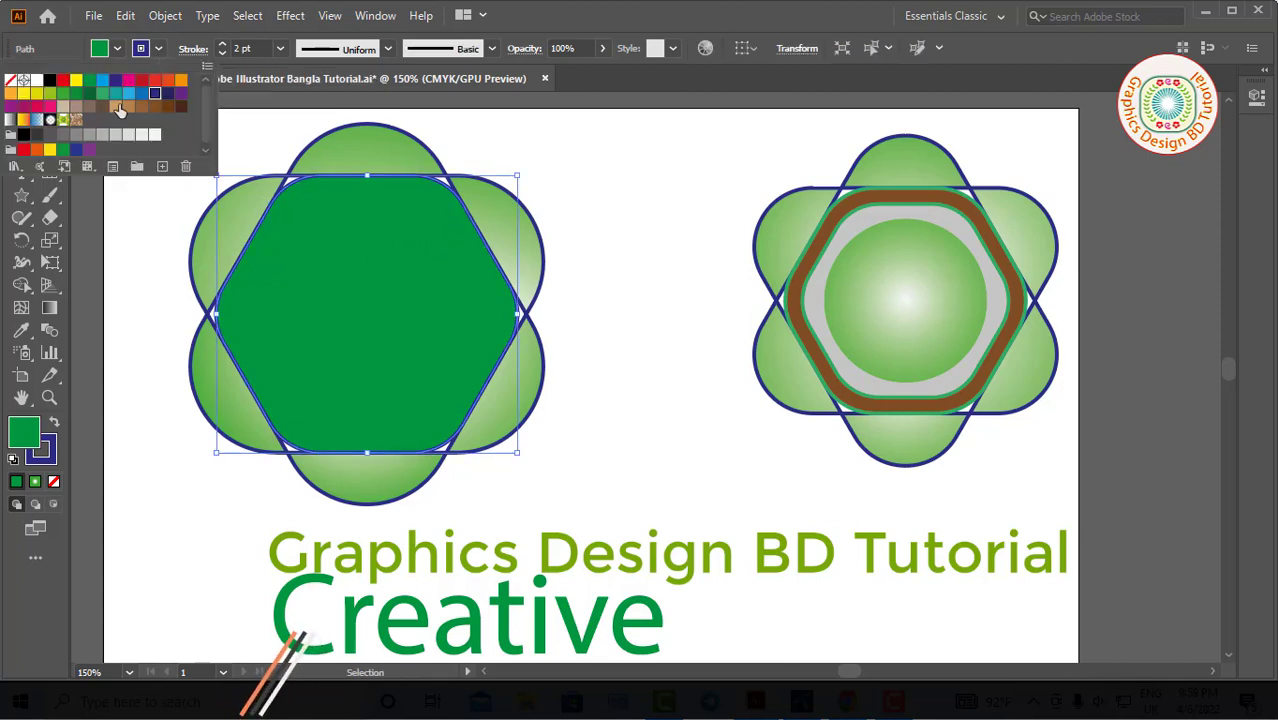
{"action": "left_click", "coordinate": [115, 95]}
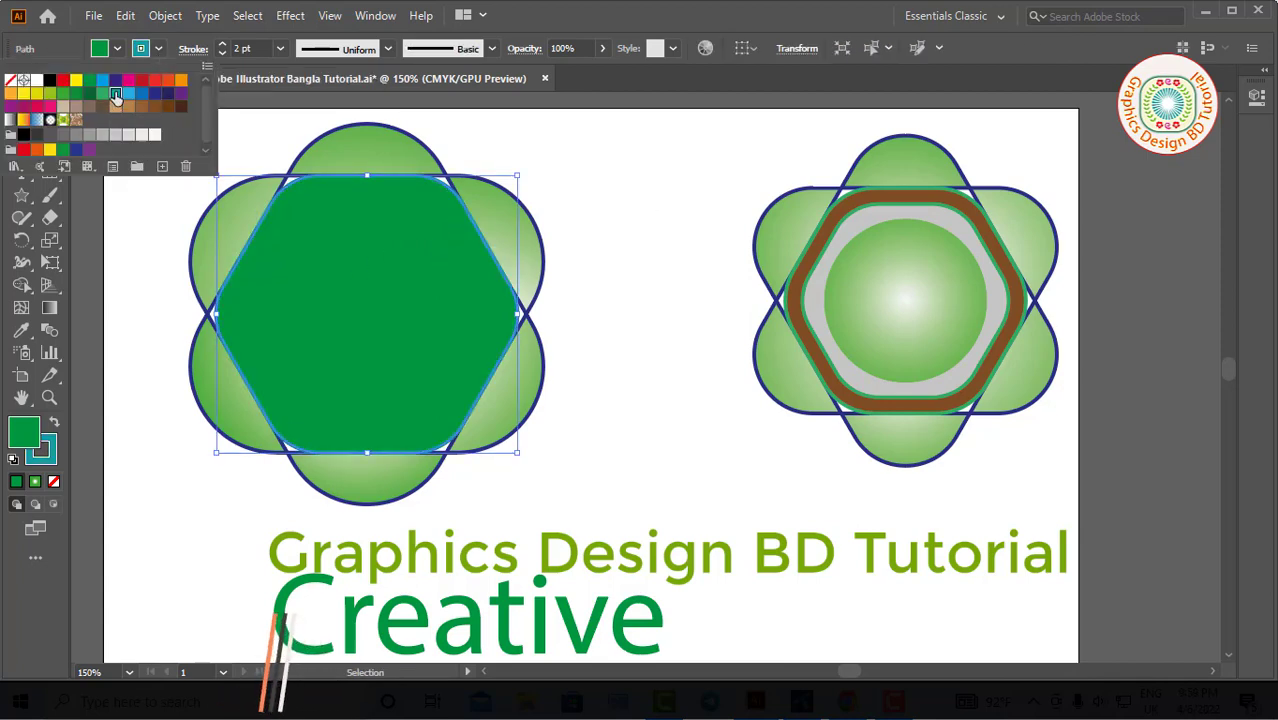
{"action": "left_click", "coordinate": [64, 103]}
{"action": "key", "text": "Escape"}
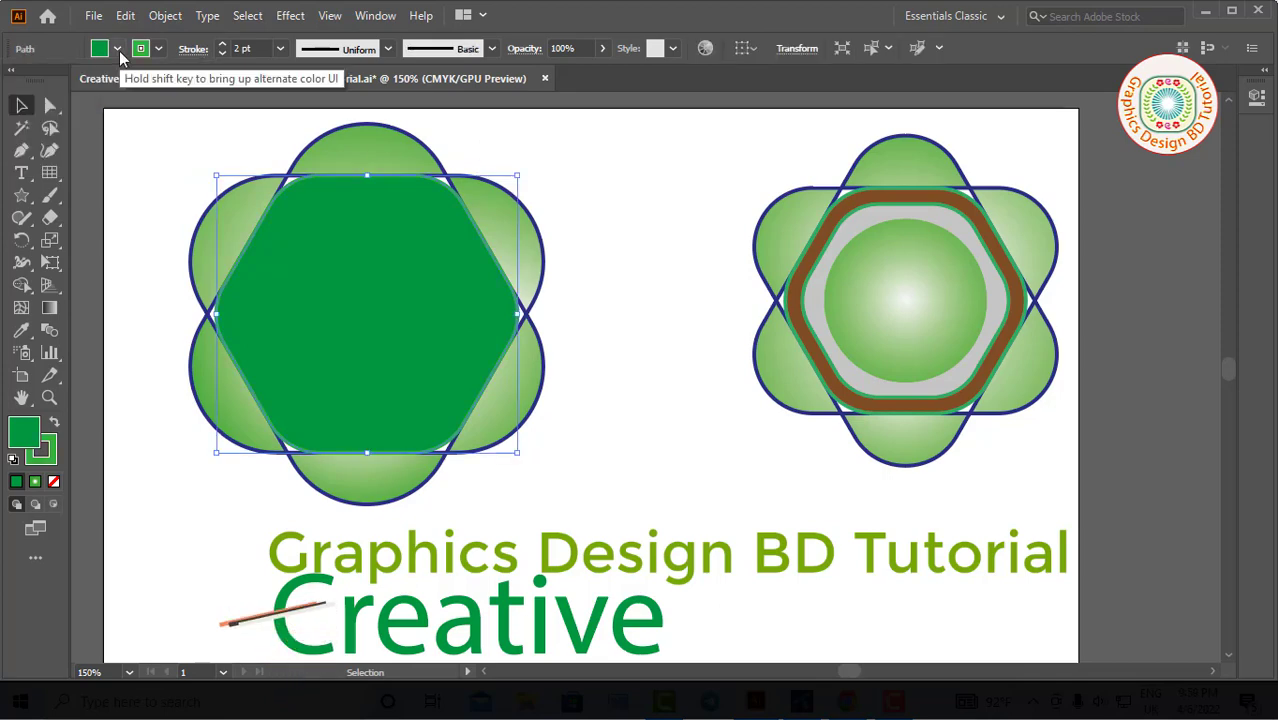
Fill the hexagon with a light brown swatch
{"action": "left_click", "coordinate": [117, 49]}
{"action": "left_click", "coordinate": [155, 107]}
{"action": "left_click", "coordinate": [142, 108]}
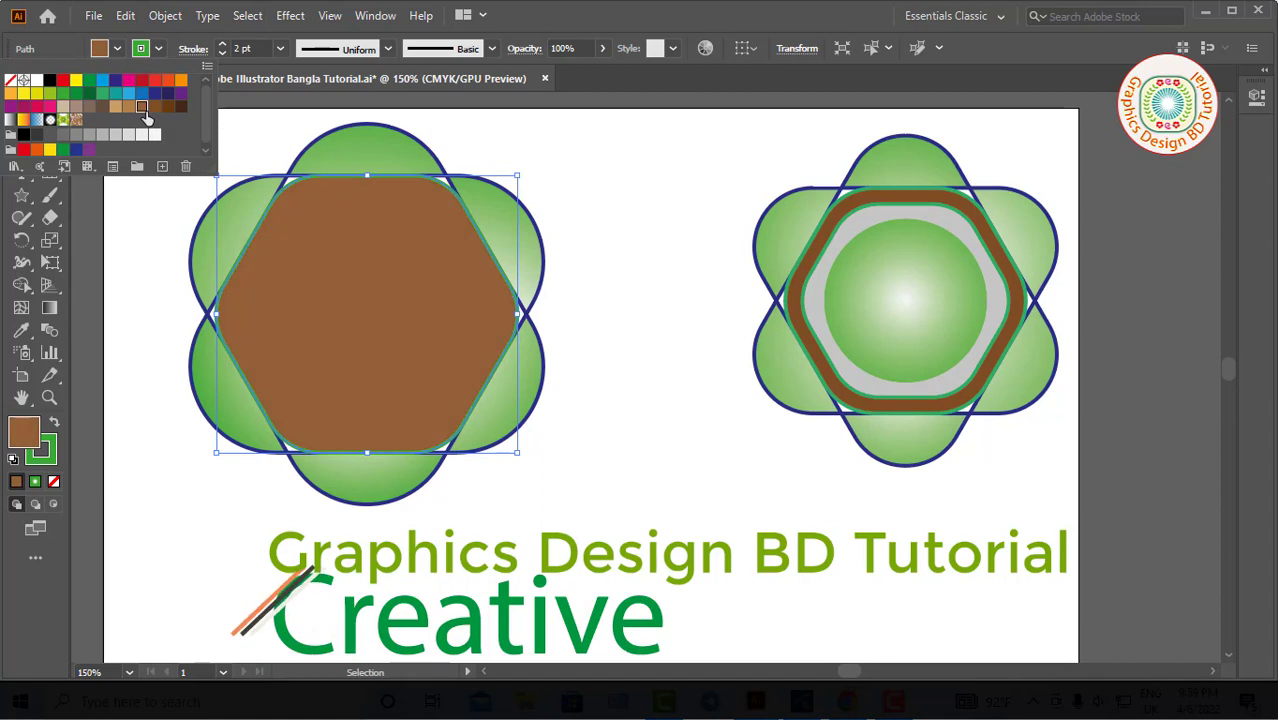
{"action": "key", "text": "Escape"}
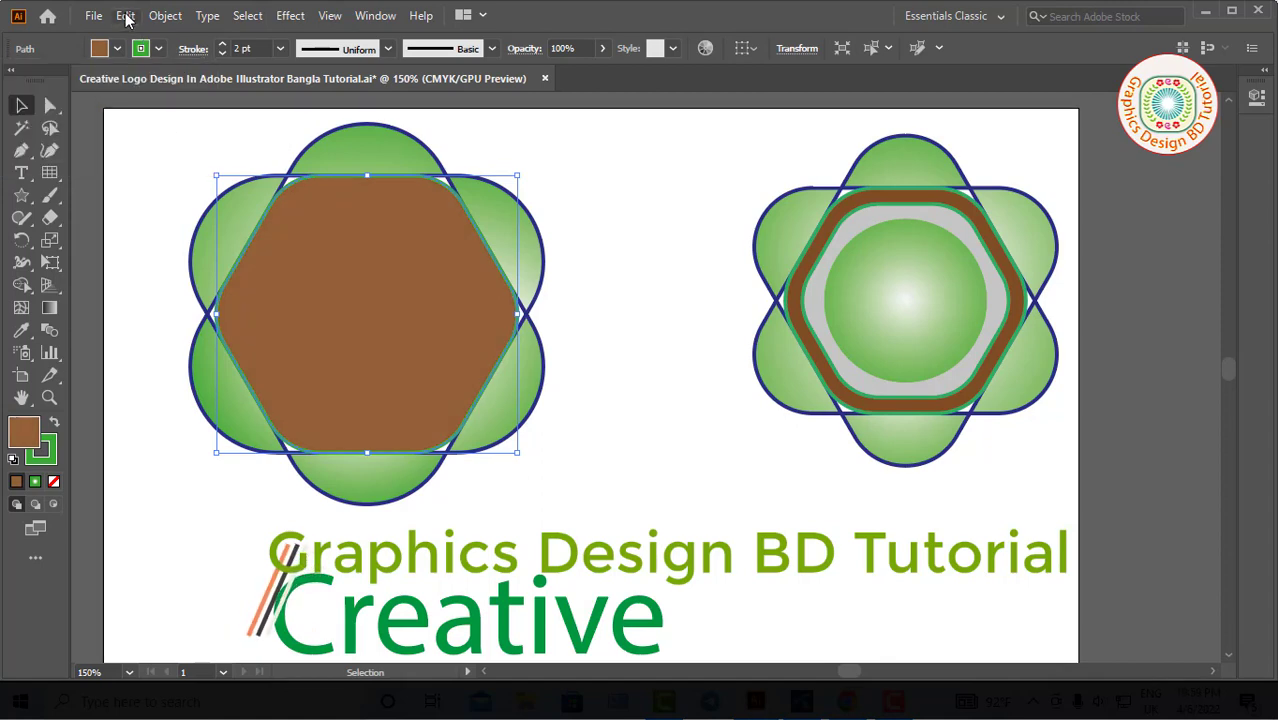
{"action": "left_click", "coordinate": [125, 16]}
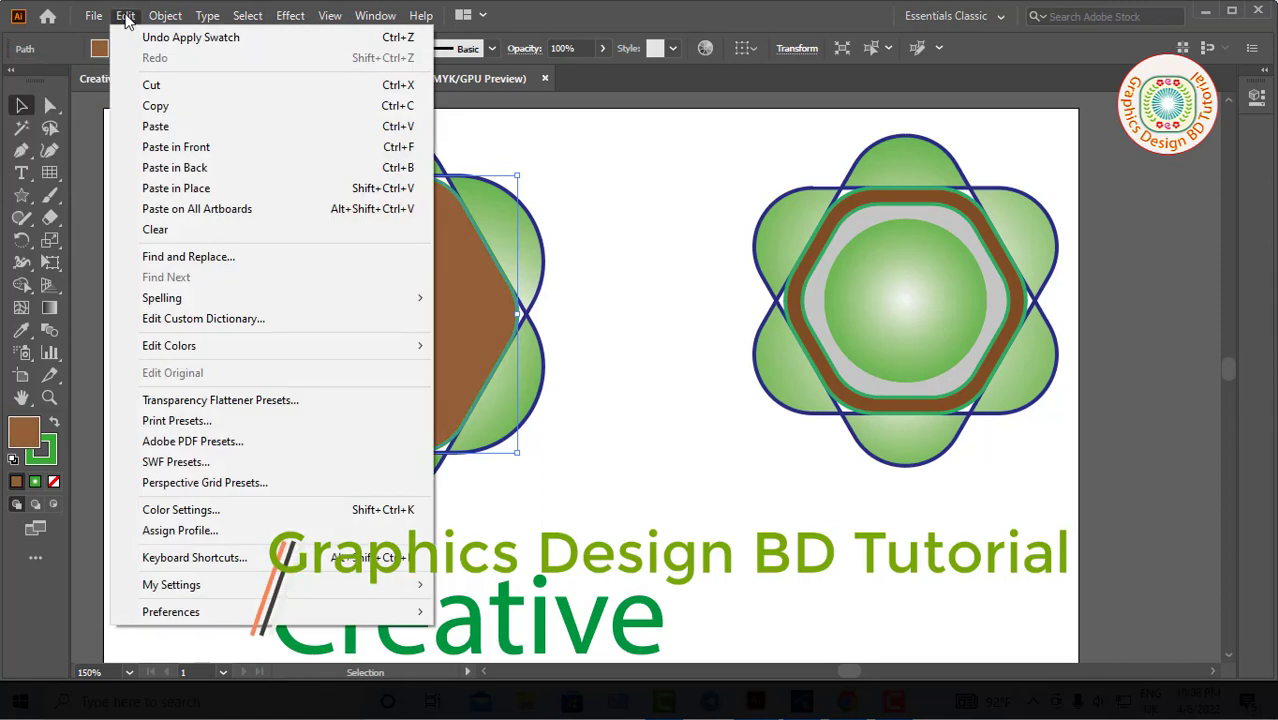
Paste a copy of the brown hexagon in front and shrink it toward its centre
{"action": "left_click", "coordinate": [155, 106]}
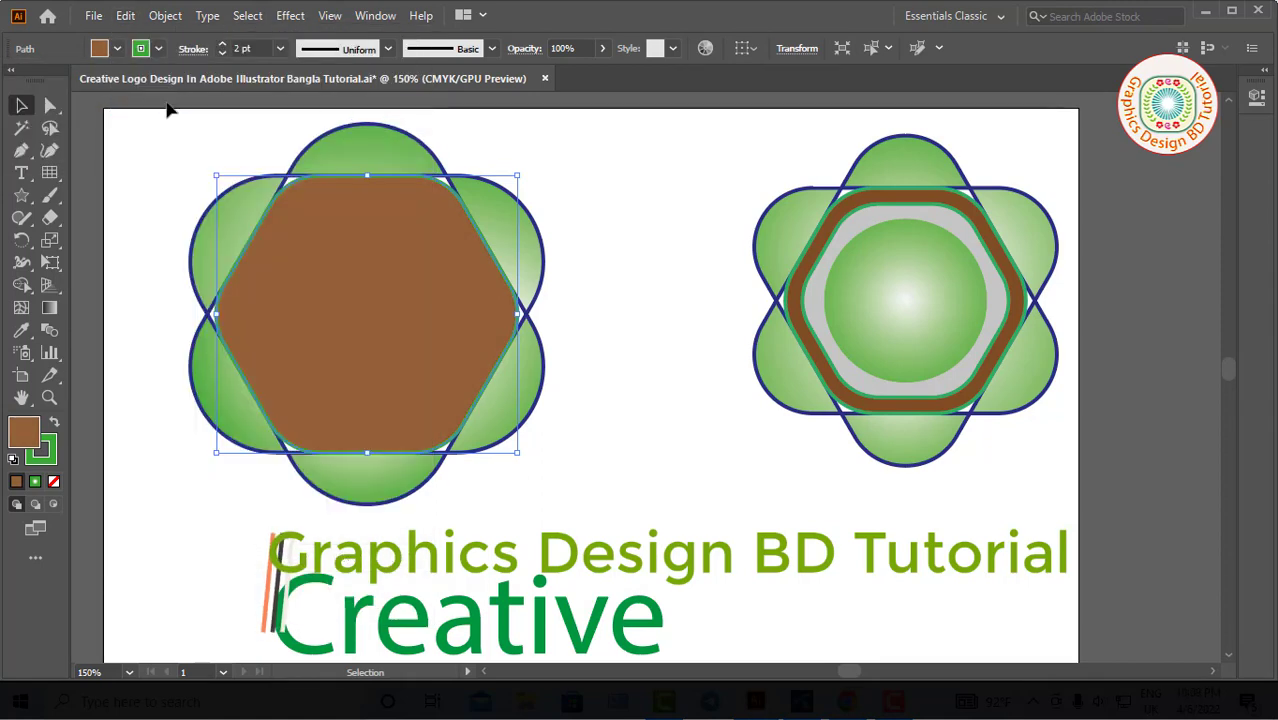
{"action": "left_click", "coordinate": [126, 18]}
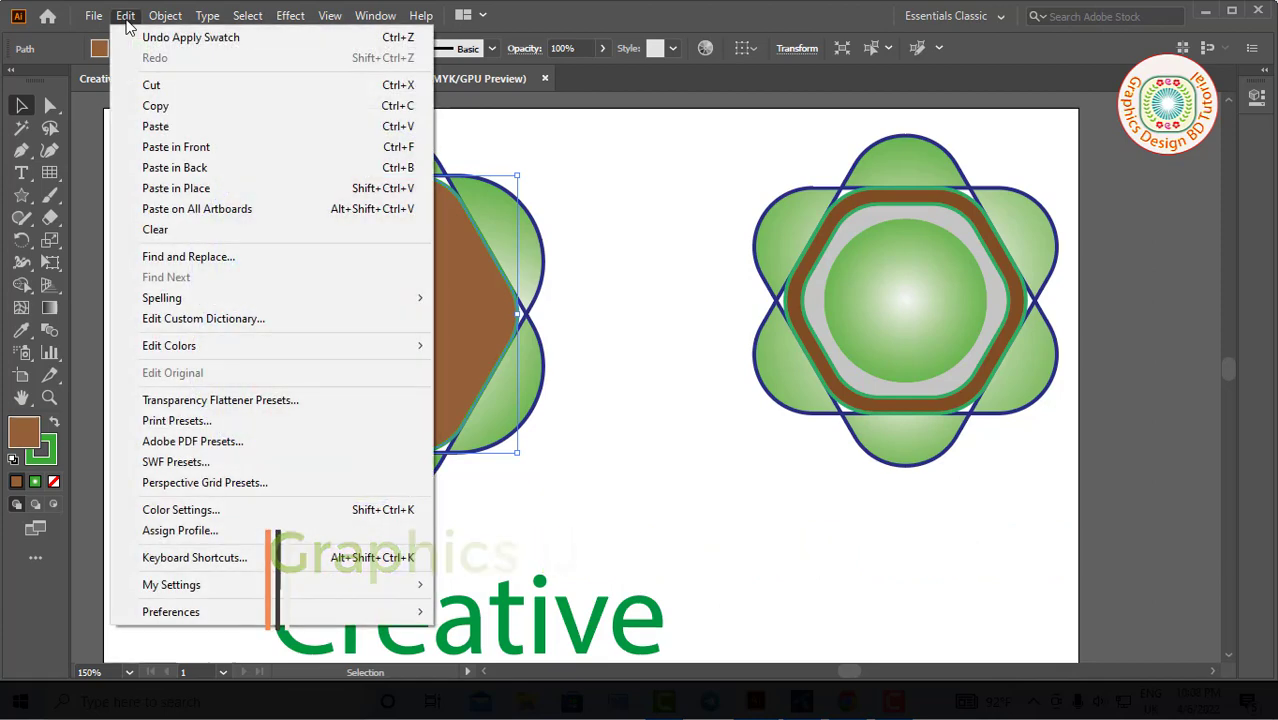
{"action": "left_click", "coordinate": [176, 148]}
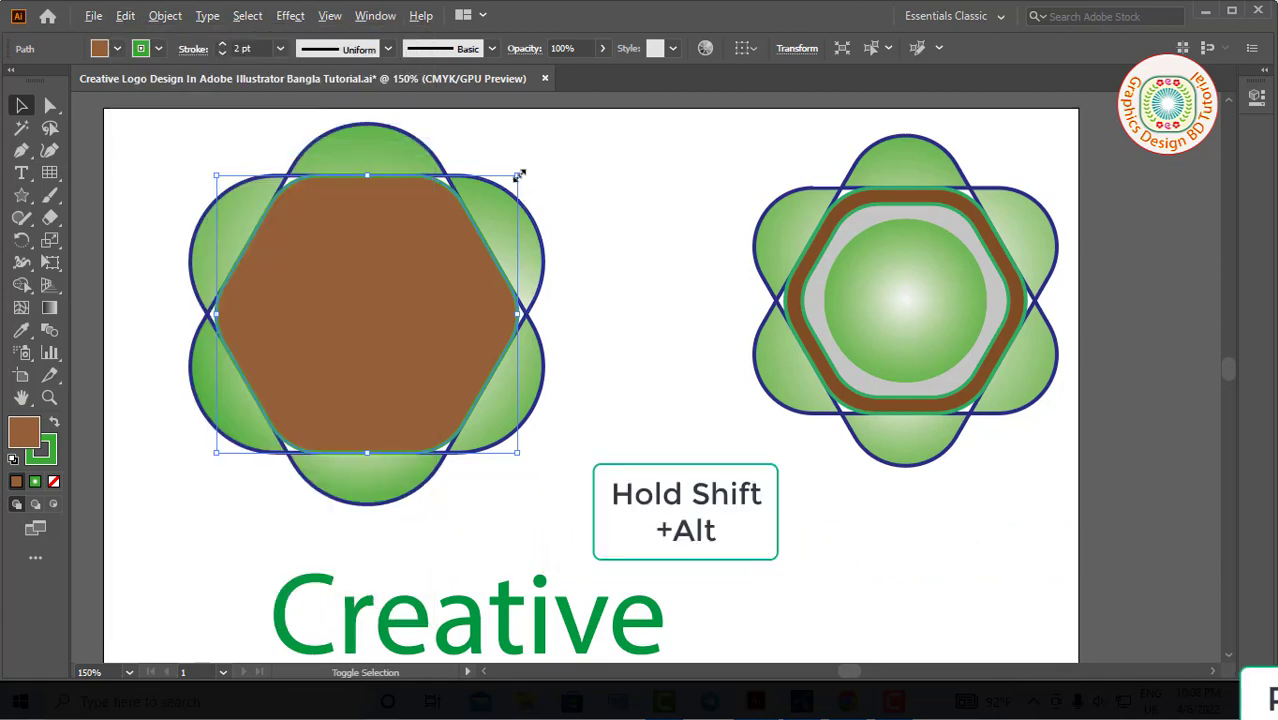
{"action": "left_click_drag", "start_coordinate": [517, 174], "coordinate": [503, 188]}
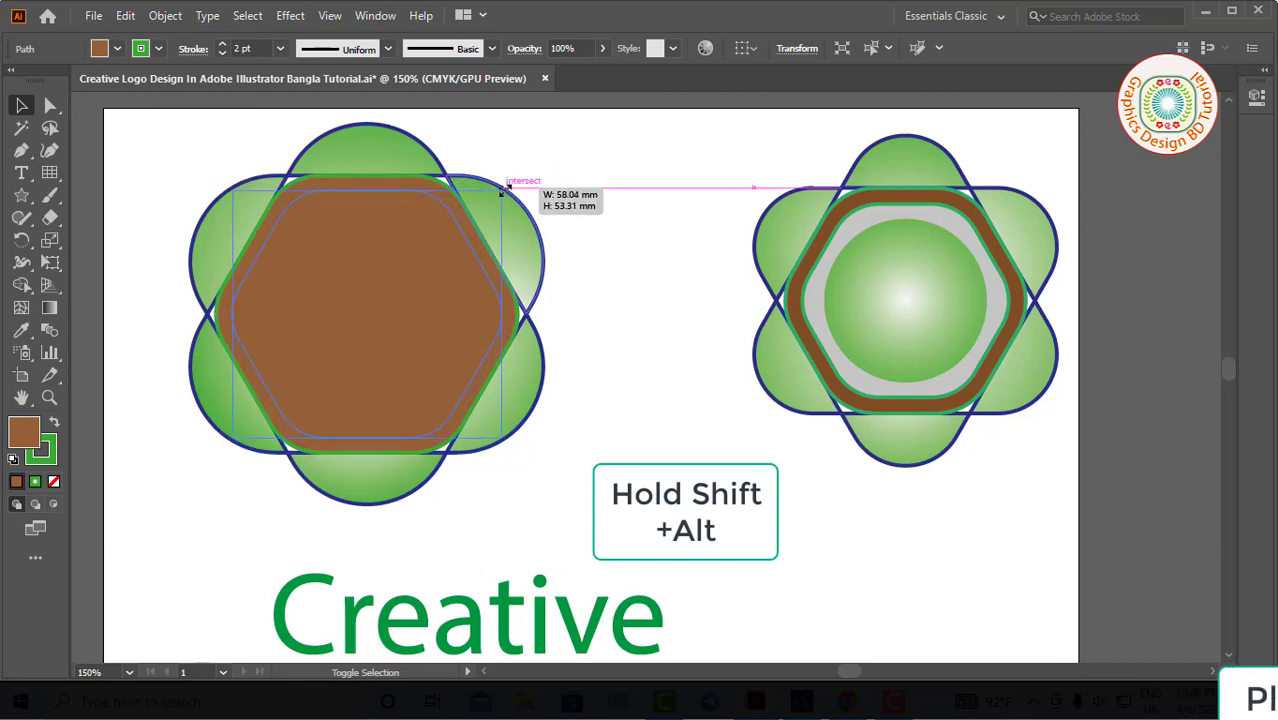
{"action": "left_click_drag", "start_coordinate": [505, 189], "coordinate": [507, 188]}
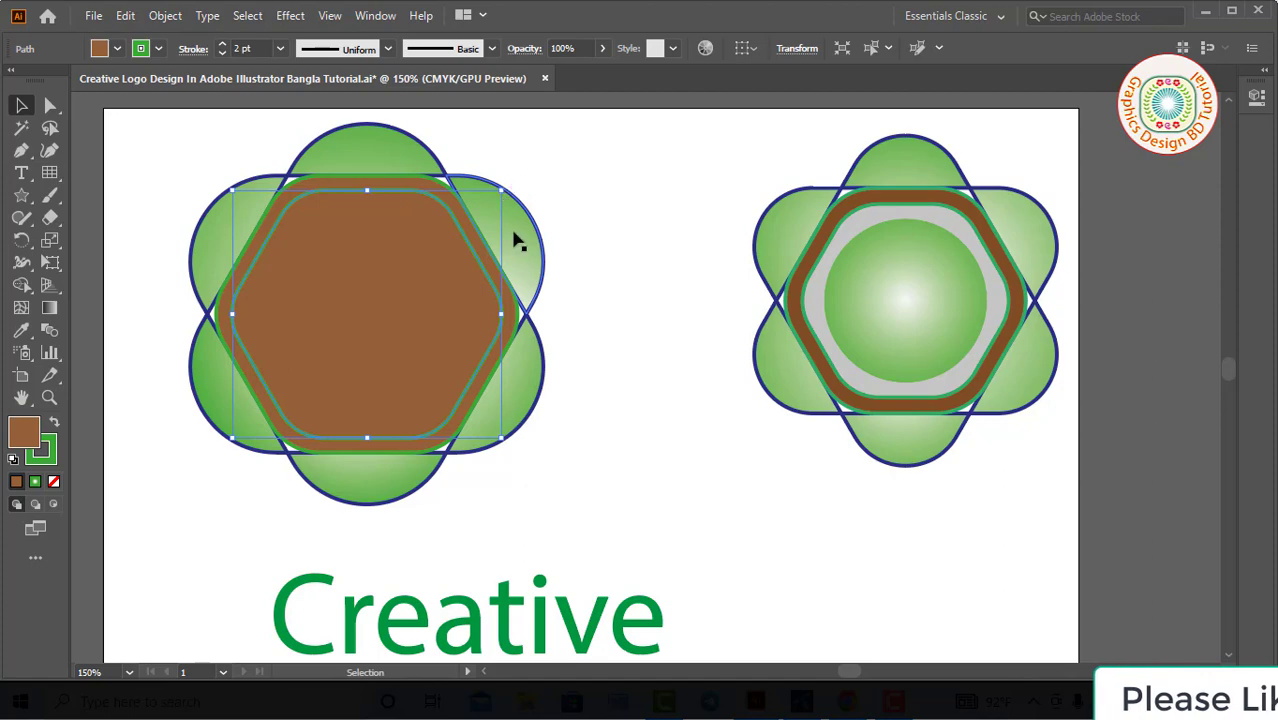
Fill the inner hexagon light grey and copy it
{"action": "left_click", "coordinate": [117, 48]}
{"action": "left_click", "coordinate": [154, 134]}
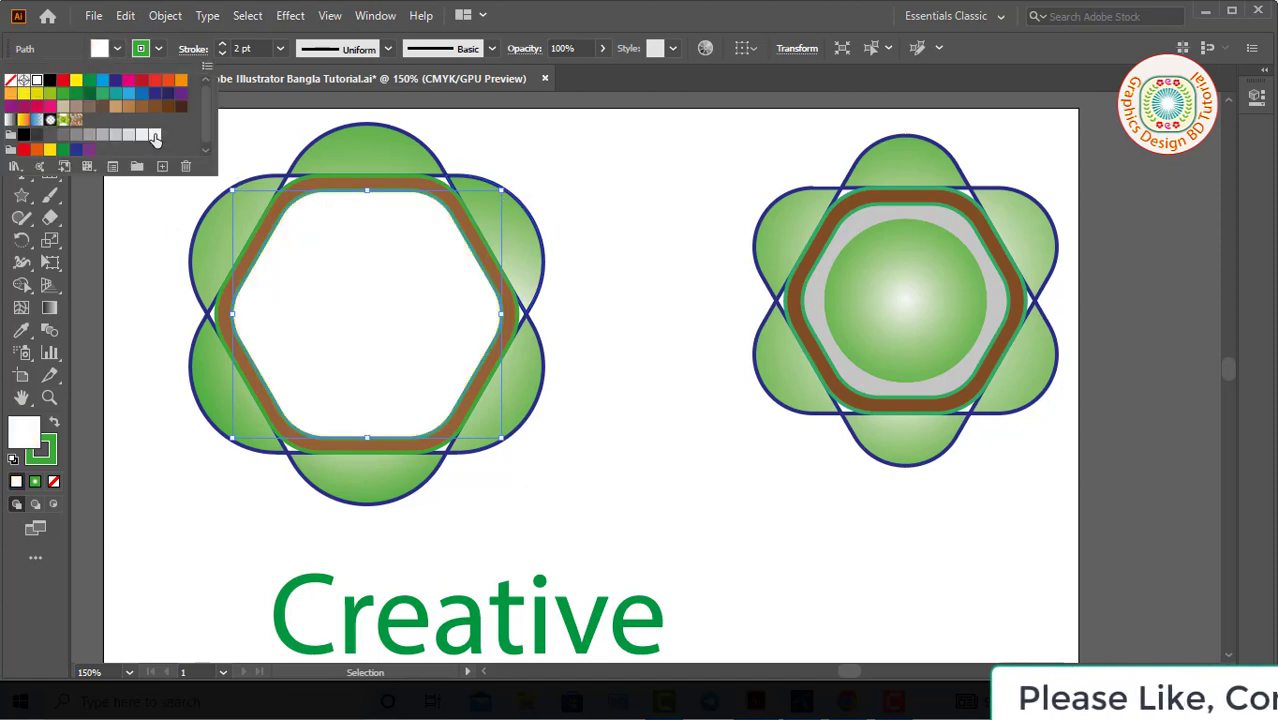
{"action": "left_click", "coordinate": [141, 134]}
{"action": "left_click", "coordinate": [128, 134]}
{"action": "left_click", "coordinate": [128, 135]}
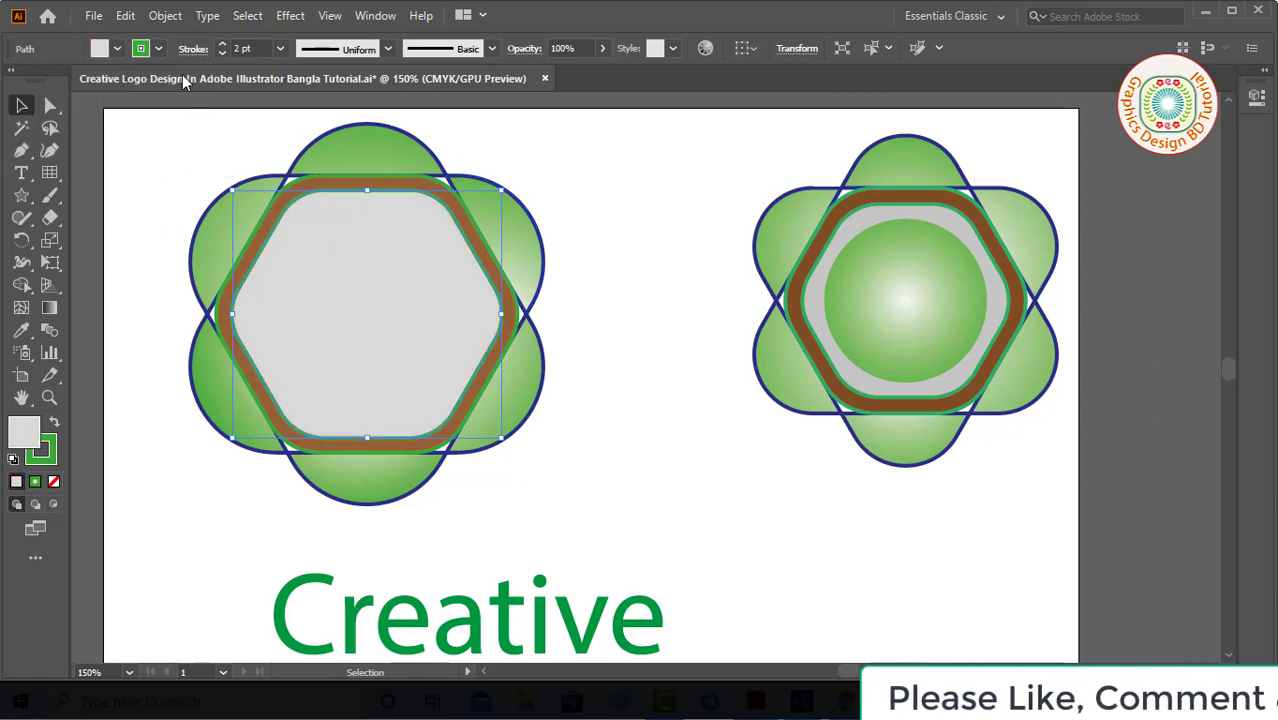
{"action": "left_click", "coordinate": [125, 15]}
{"action": "left_click", "coordinate": [155, 105]}
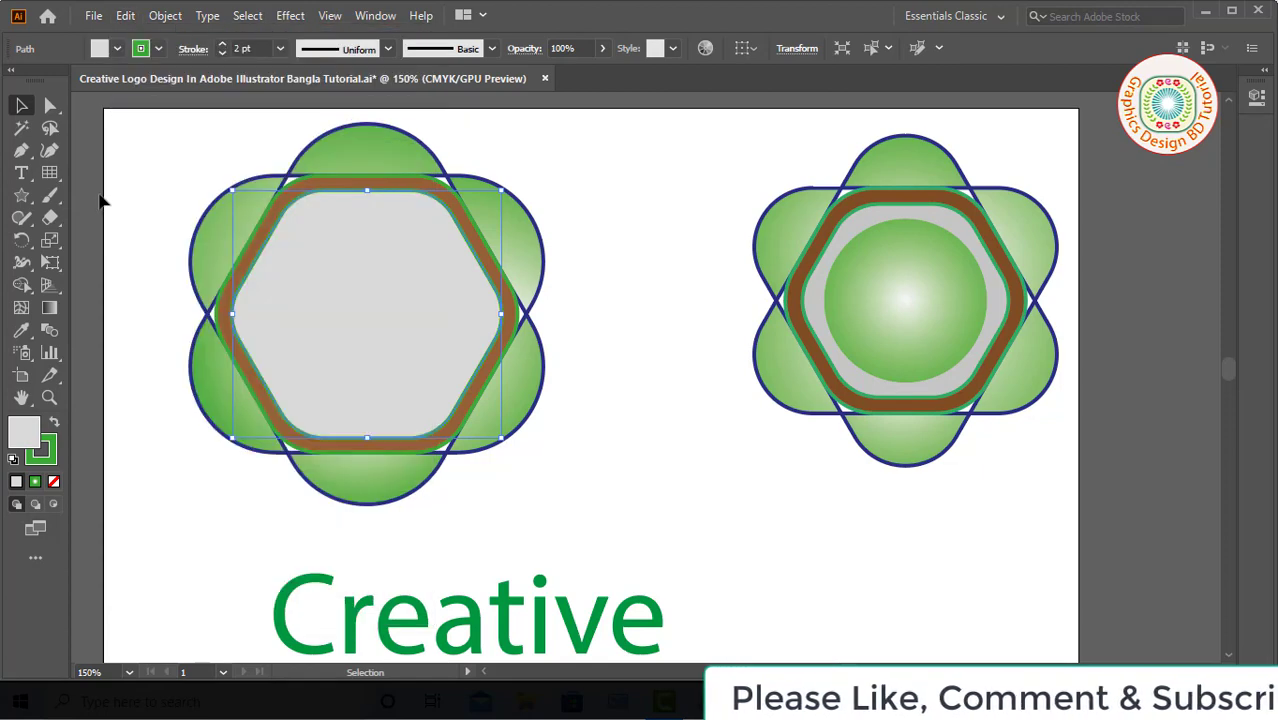
Paste a copy of the hexagon in front and shrink it toward the centre
{"action": "left_click", "coordinate": [125, 15]}
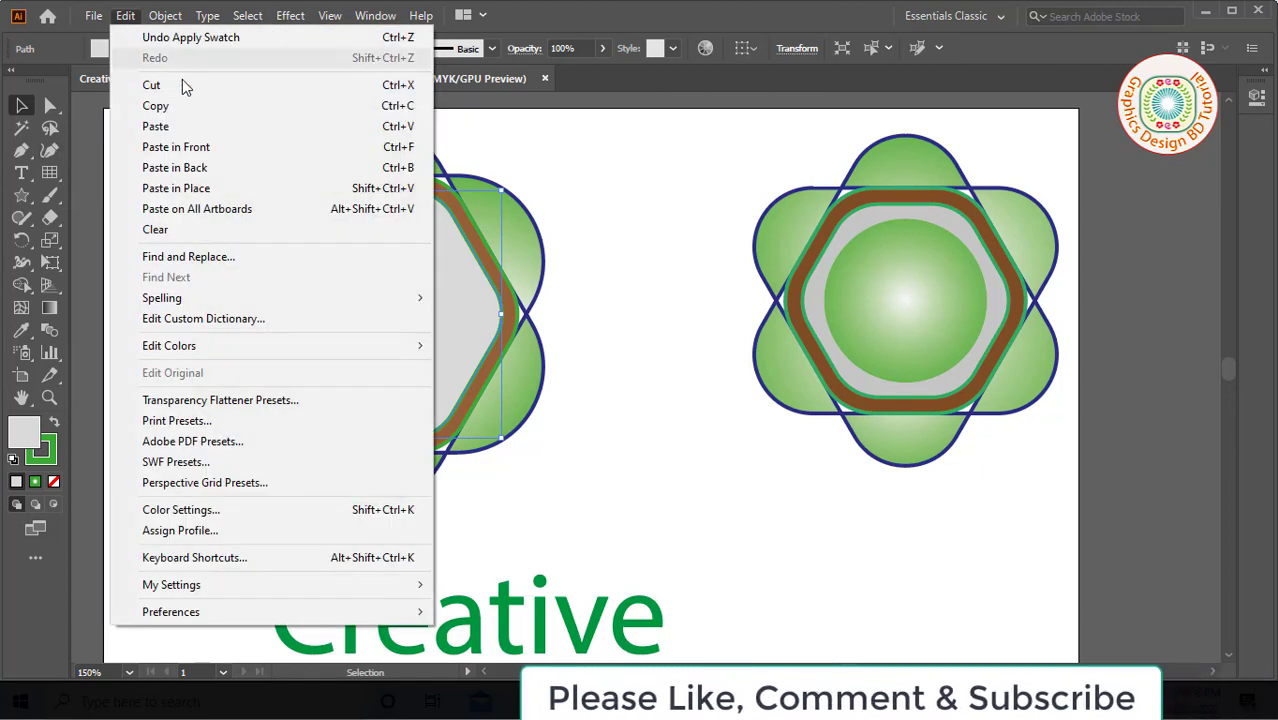
{"action": "left_click", "coordinate": [175, 163]}
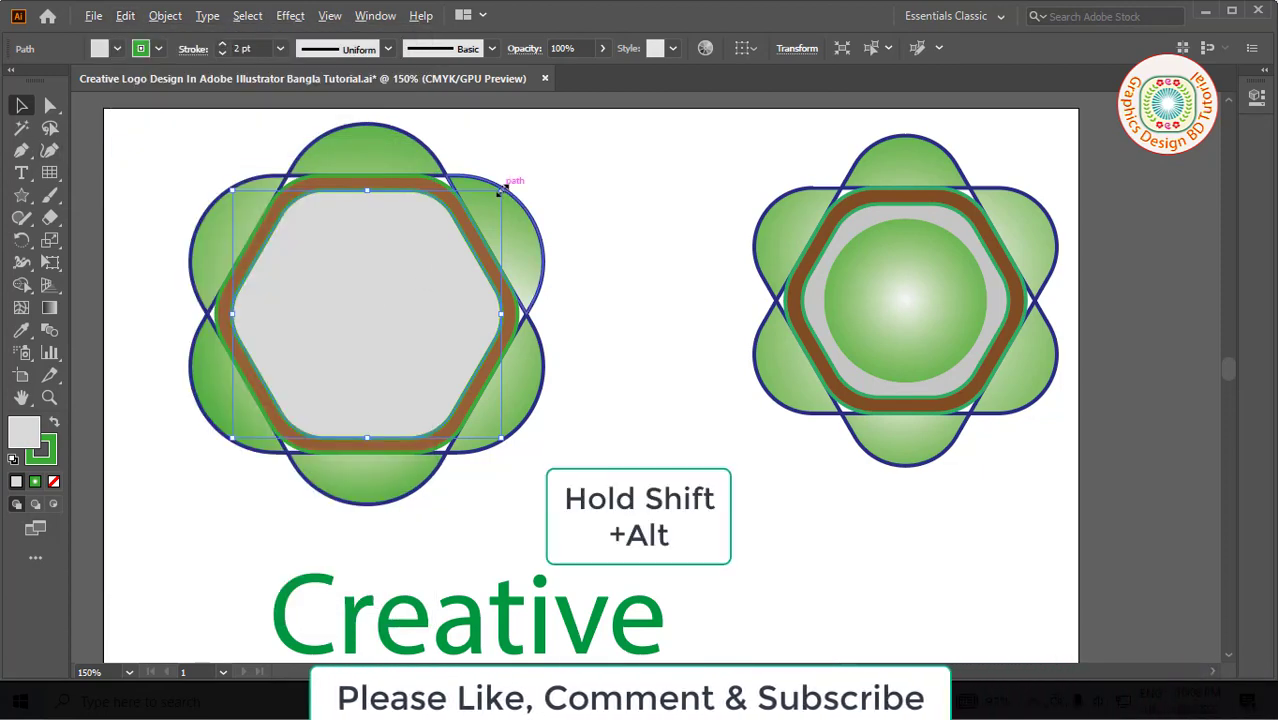
{"action": "left_click_drag", "start_coordinate": [501, 190], "coordinate": [495, 200]}
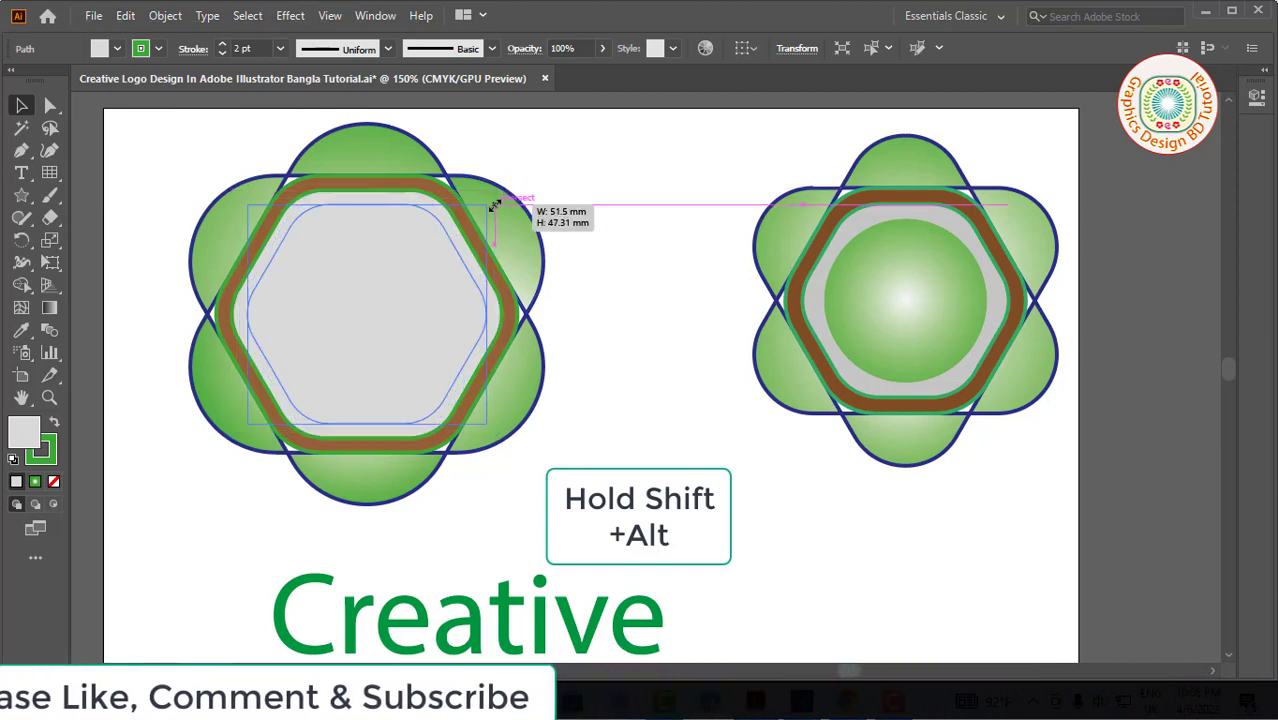
{"action": "left_click_drag", "start_coordinate": [495, 200], "coordinate": [487, 205]}
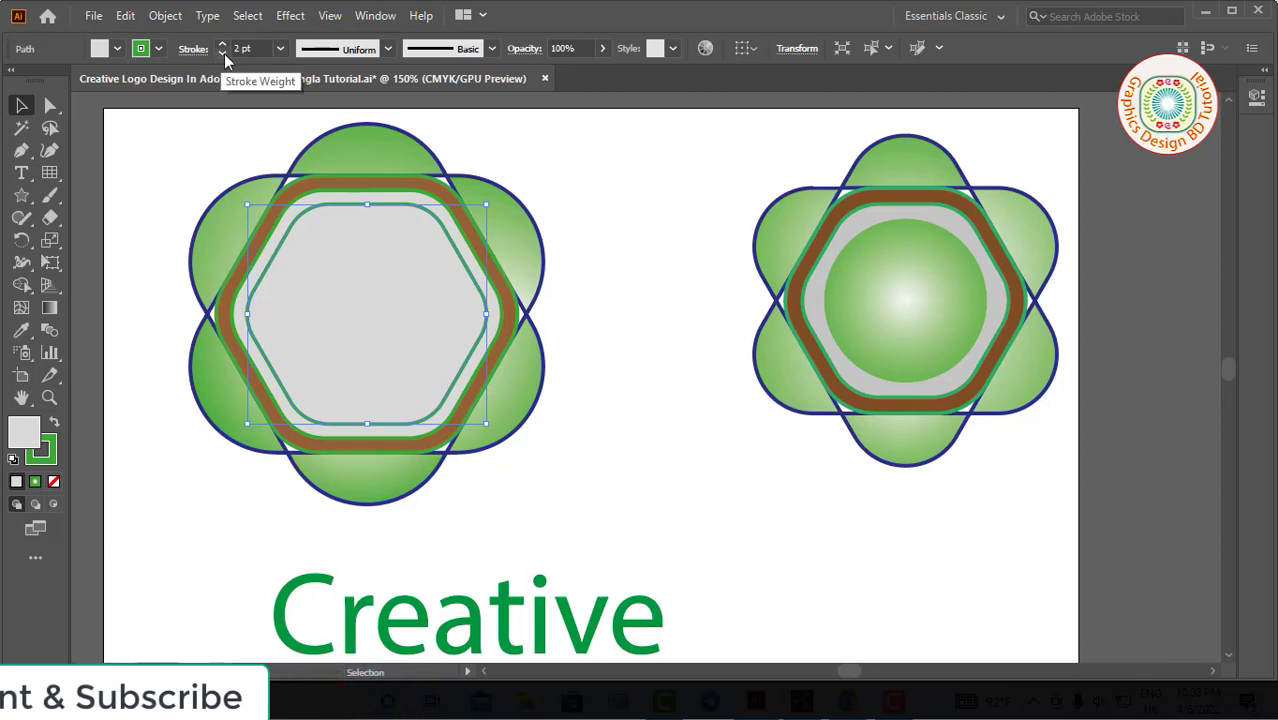
Round the inner hexagon copy into a circle and scale it down slightly
{"action": "left_click", "coordinate": [51, 106]}
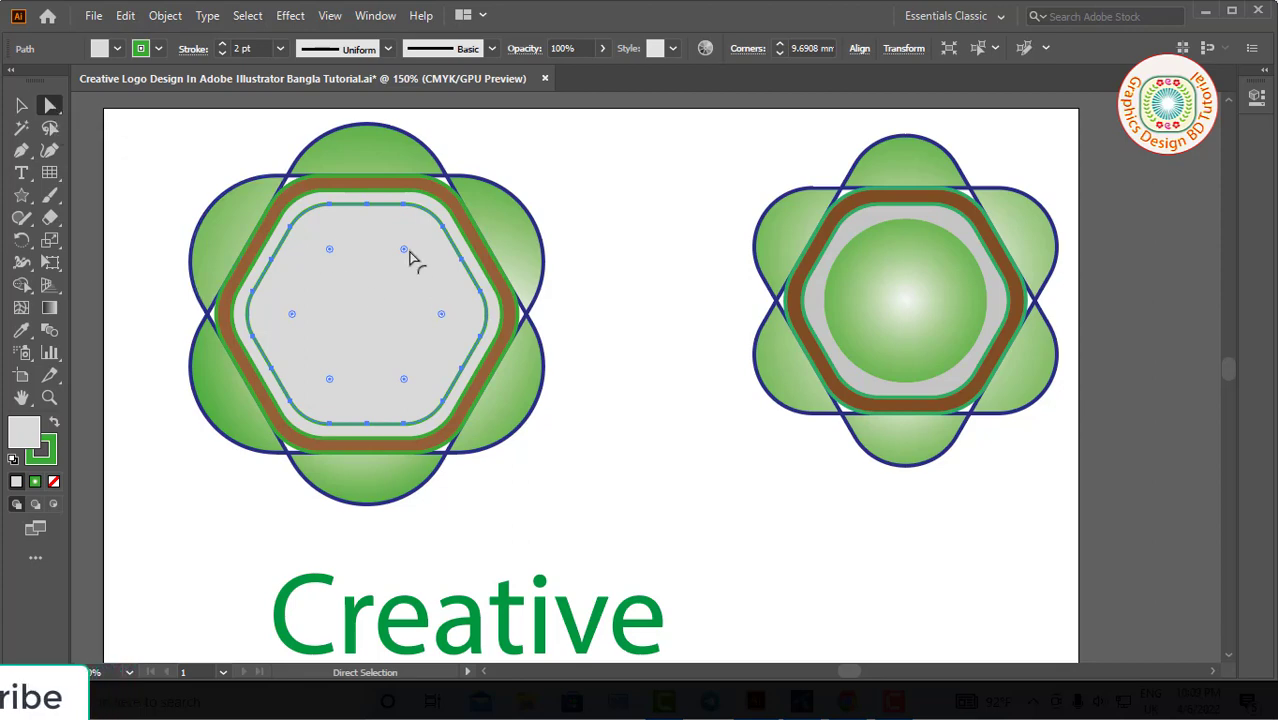
{"action": "left_click_drag", "start_coordinate": [402, 258], "coordinate": [339, 336]}
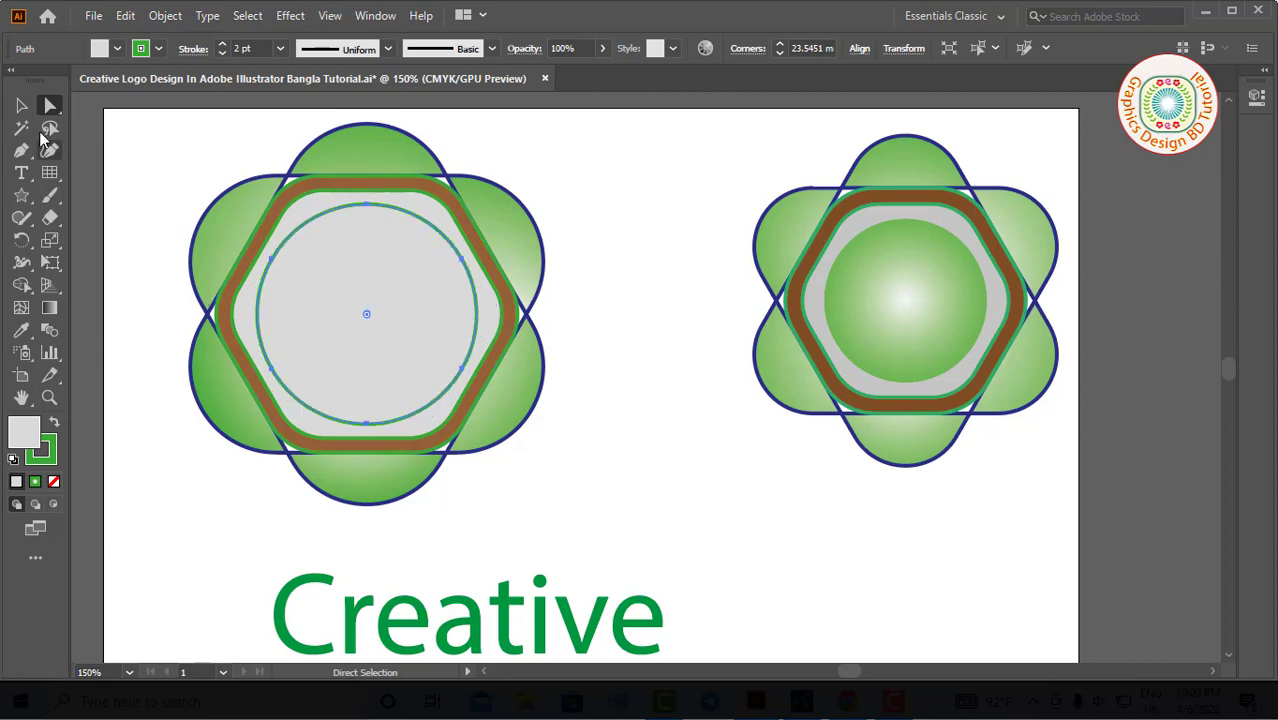
{"action": "left_click", "coordinate": [21, 105]}
{"action": "mouse_move", "coordinate": [477, 205]}
{"action": "left_mouse_down"}
{"action": "mouse_move", "coordinate": [456, 225]}
{"action": "mouse_move", "coordinate": [467, 213]}
{"action": "left_mouse_up"}
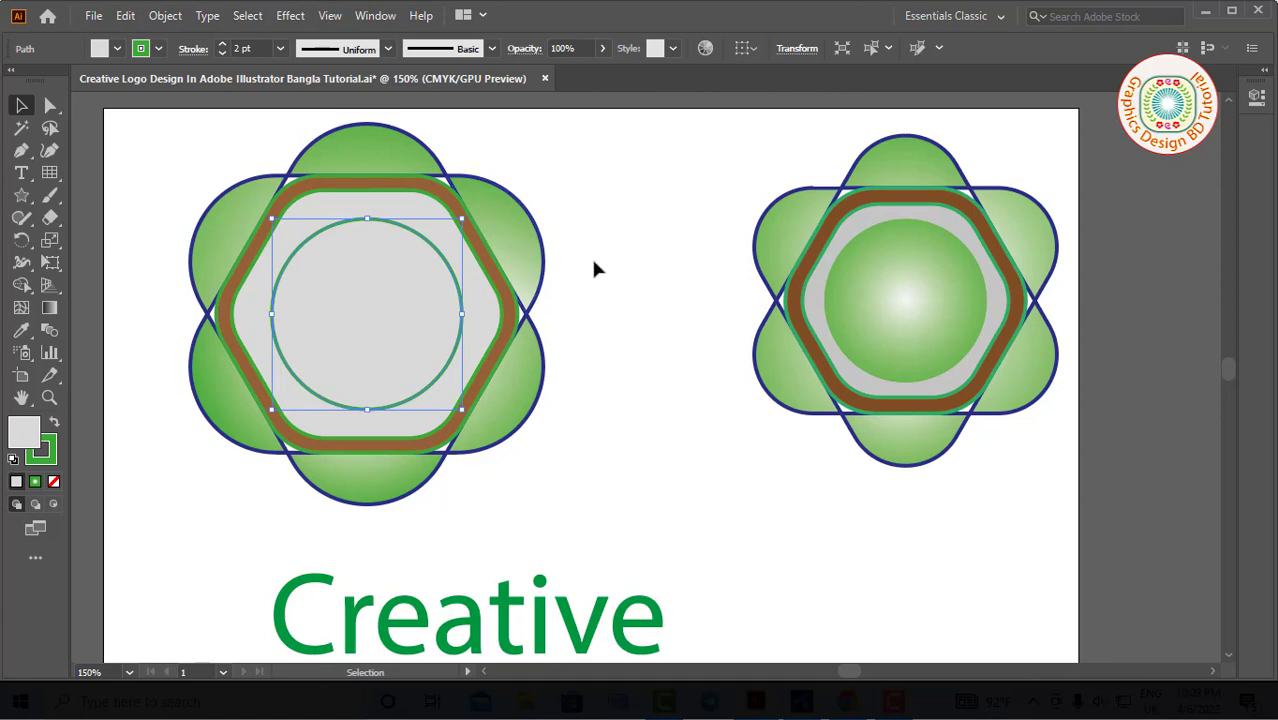
Give the inner circle a radial gradient with a small white centre fading to green edges
{"action": "left_click", "coordinate": [50, 309]}
{"action": "left_click", "coordinate": [345, 313]}
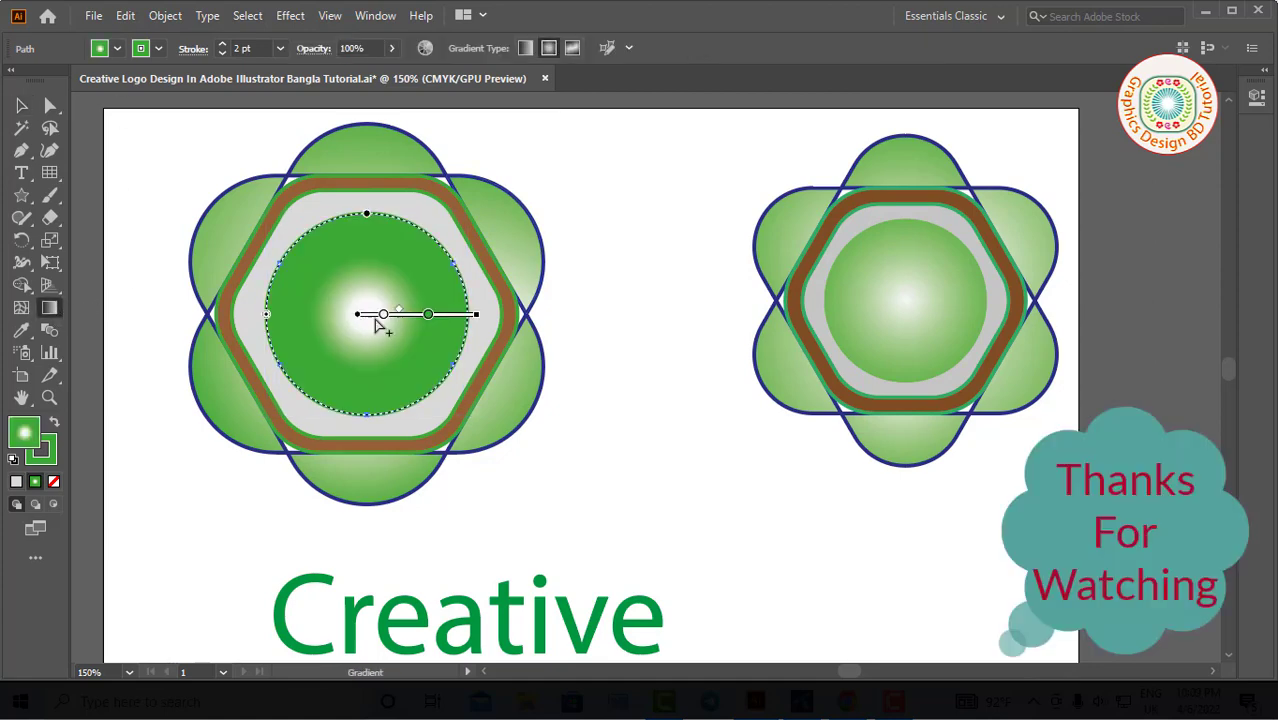
{"action": "left_click", "coordinate": [429, 318]}
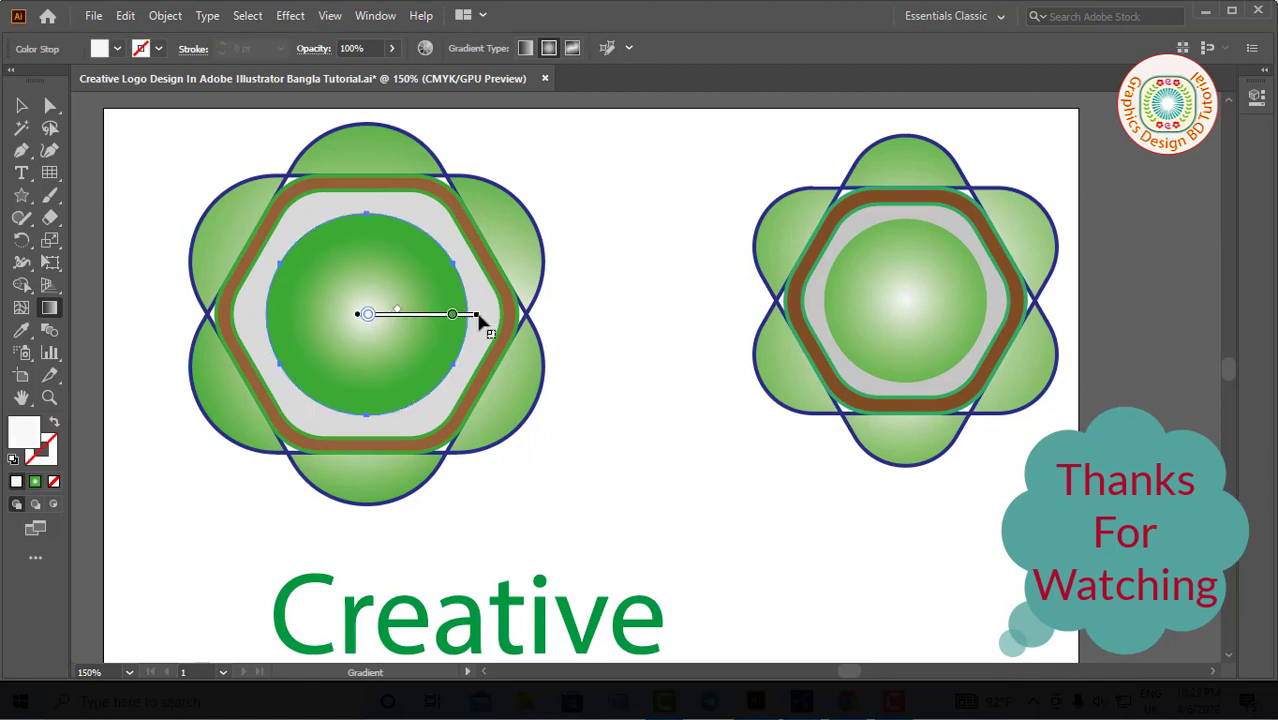
{"action": "left_click_drag", "start_coordinate": [478, 315], "coordinate": [605, 316]}
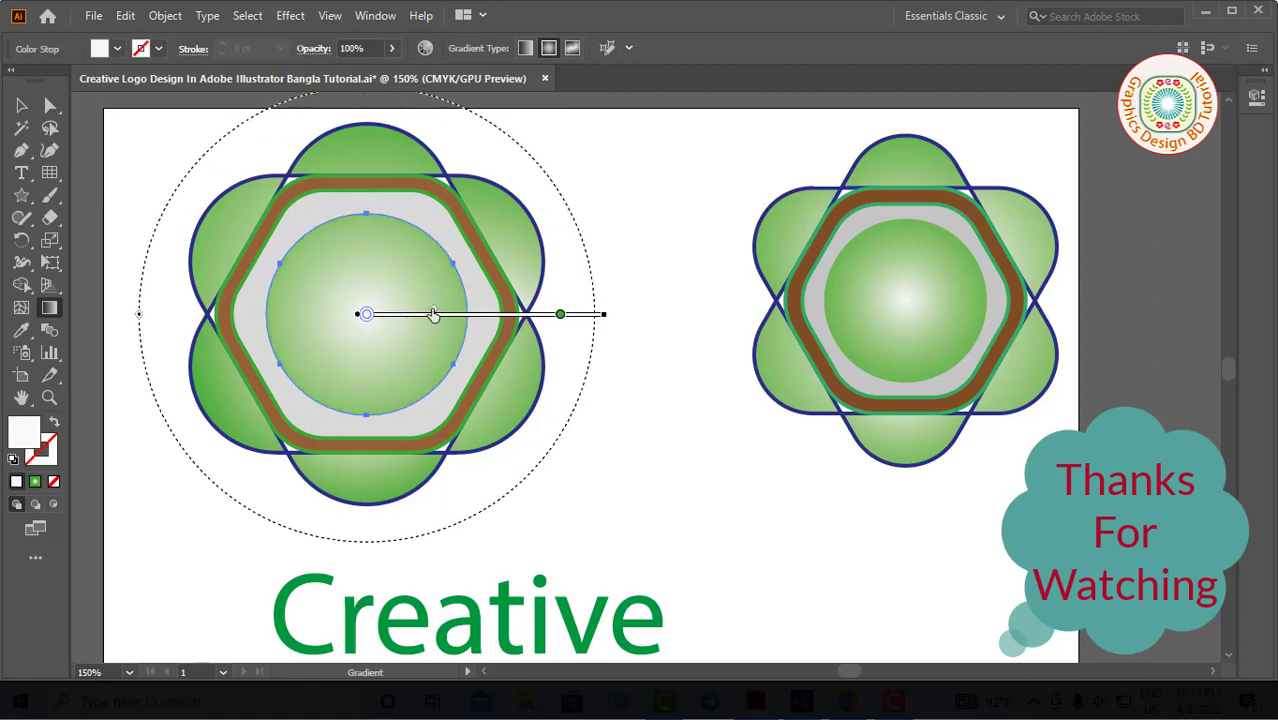
{"action": "left_click_drag", "start_coordinate": [433, 314], "coordinate": [415, 315]}
{"action": "left_click_drag", "start_coordinate": [586, 315], "coordinate": [607, 315]}
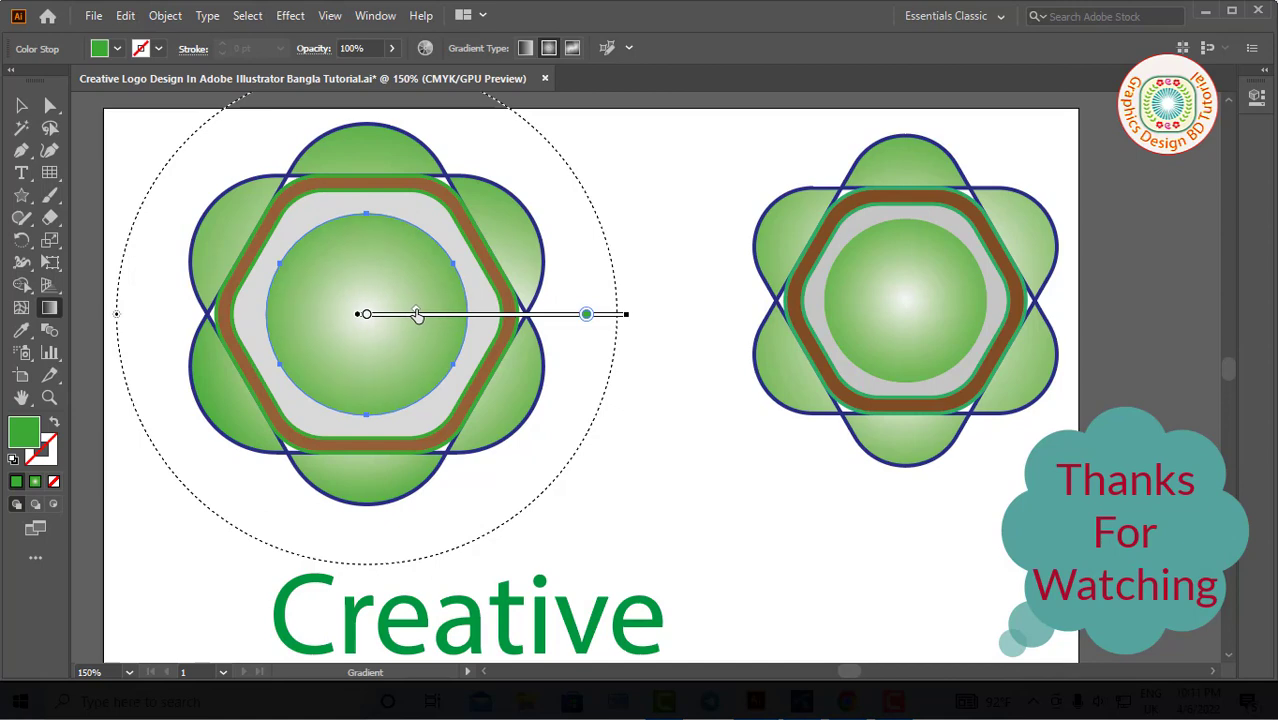
{"action": "key", "text": "v"}
{"action": "key", "text": "ctrl+shift+a"}
{"action": "key", "text": "ctrl+minus"}
Recolour the left logo's ring and hexagon fill with the right logo's brown and grey
{"action": "key", "text": "ctrl+plus"}
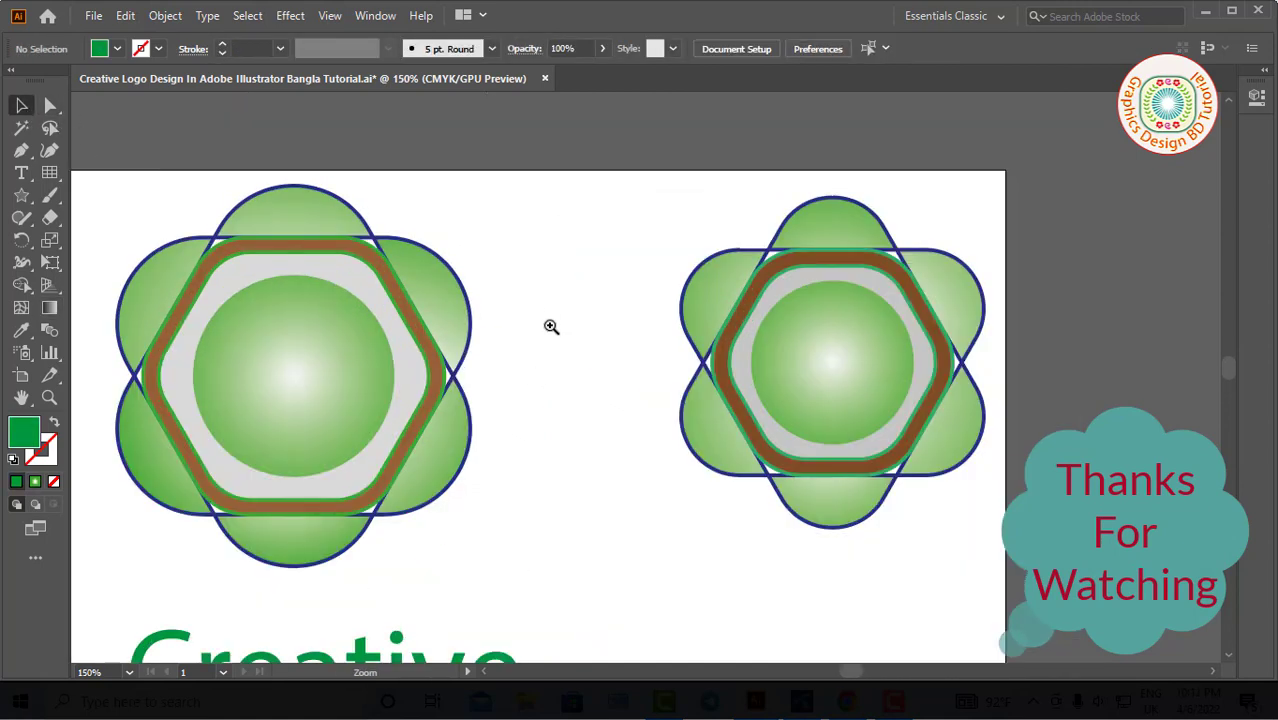
{"action": "left_click", "coordinate": [551, 326]}
{"action": "left_click", "coordinate": [408, 252]}
{"action": "left_click", "coordinate": [21, 330]}
{"action": "left_click", "coordinate": [957, 262]}
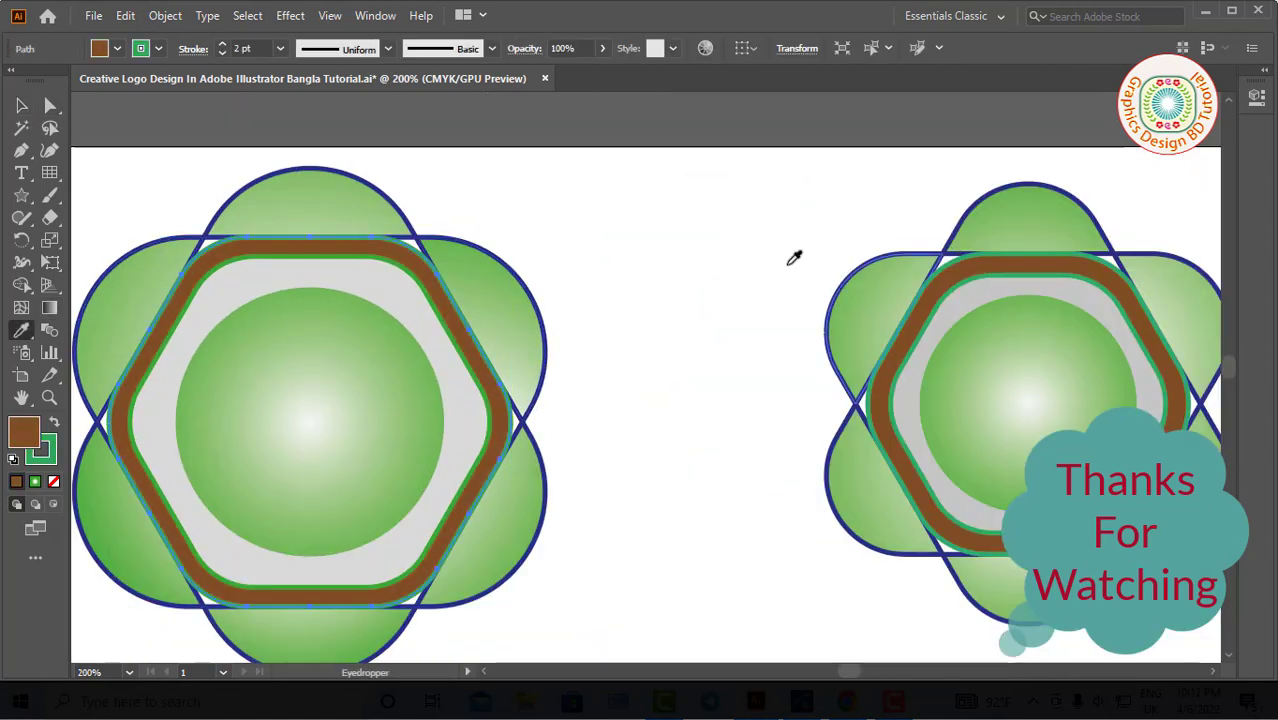
{"action": "key", "text": "v"}
{"action": "left_click", "coordinate": [700, 244]}
{"action": "left_click", "coordinate": [368, 262]}
{"action": "key", "text": "i"}
{"action": "left_click", "coordinate": [956, 297]}
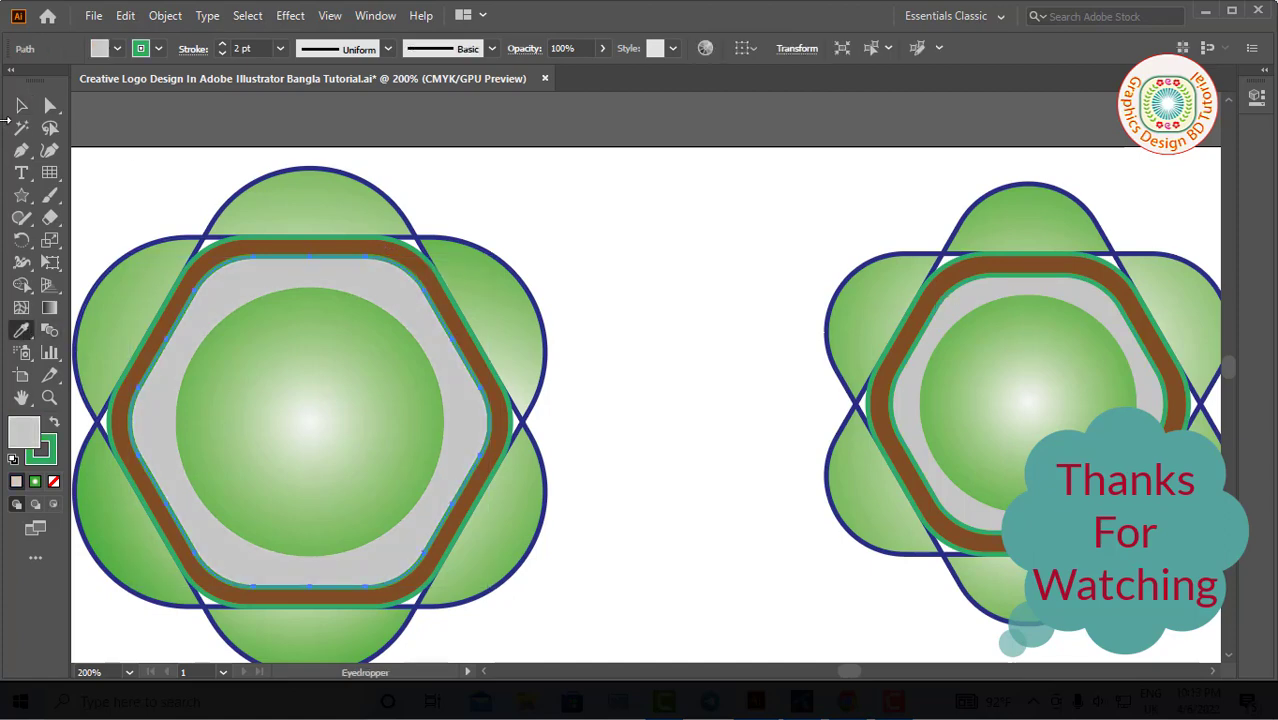
Delete the entire right-hand logo
{"action": "key", "text": "v"}
{"action": "key", "text": "ctrl+shift+a"}
{"action": "key", "text": "ctrl+1"}
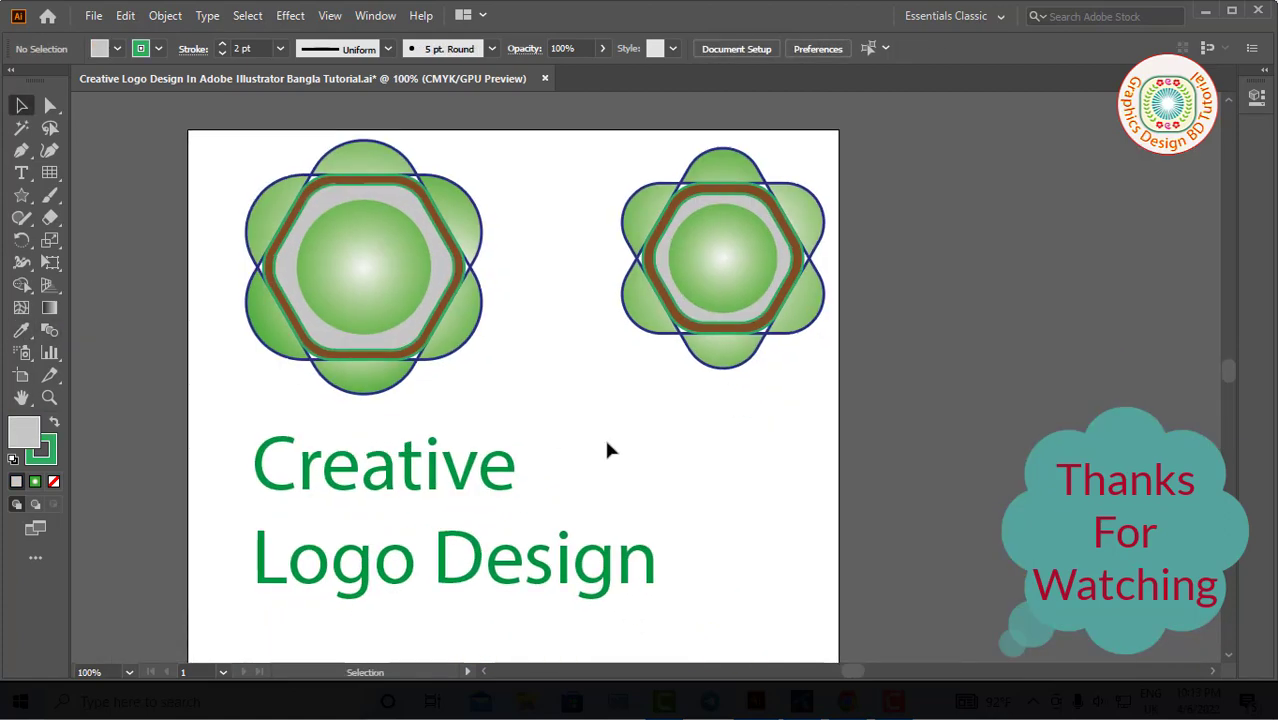
{"action": "left_click_drag", "start_coordinate": [607, 150], "coordinate": [797, 428]}
{"action": "key", "text": "Delete"}
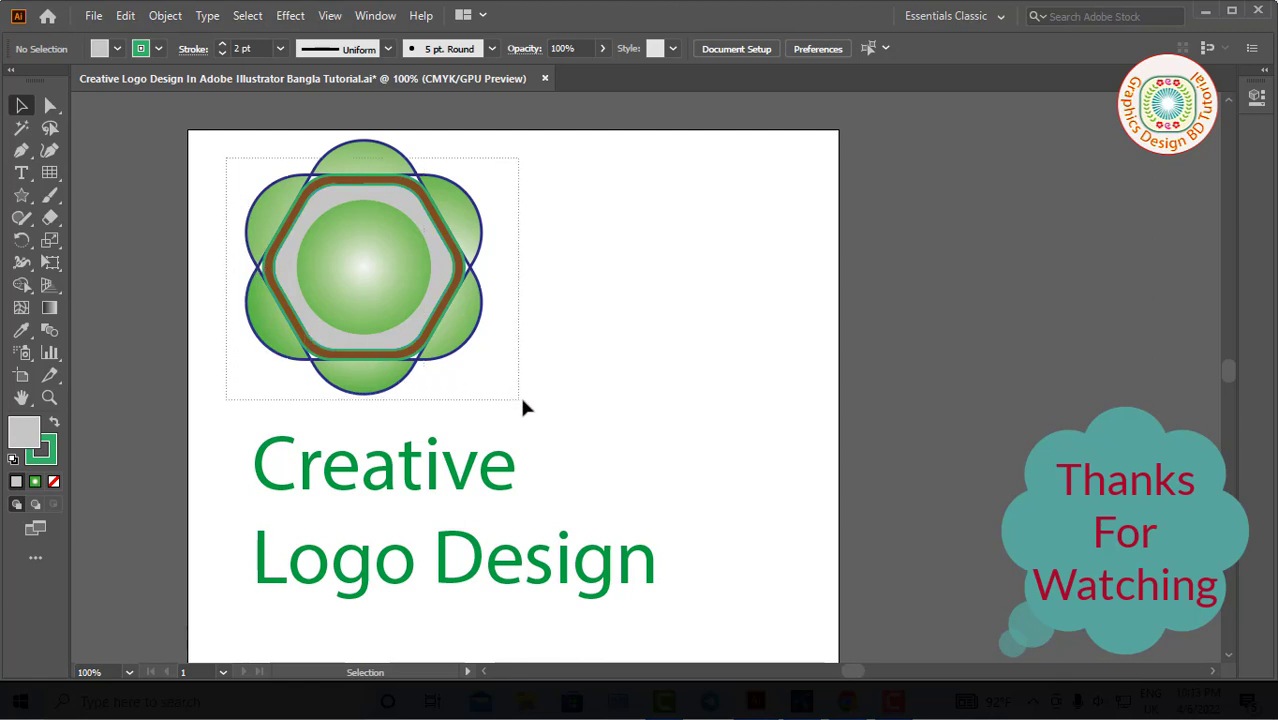
Group all parts of the remaining left logo
{"action": "left_click_drag", "start_coordinate": [518, 400], "coordinate": [521, 400]}
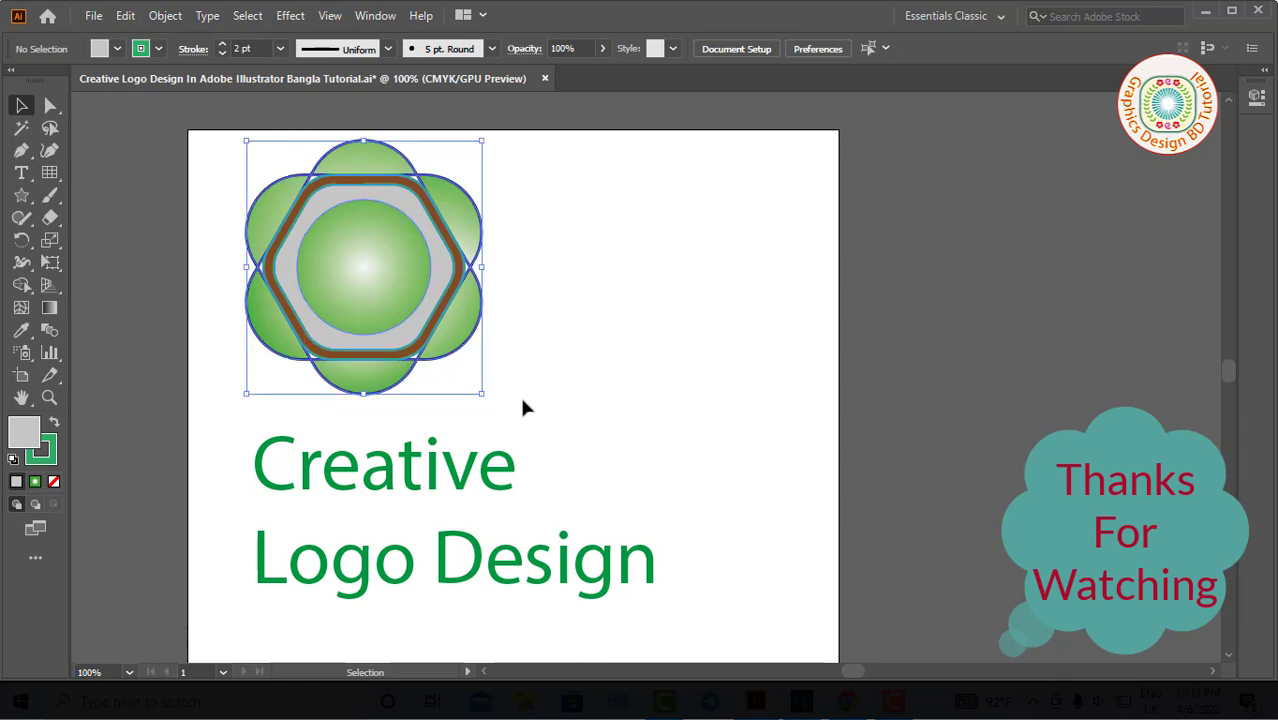
{"action": "right_click", "coordinate": [395, 286]}
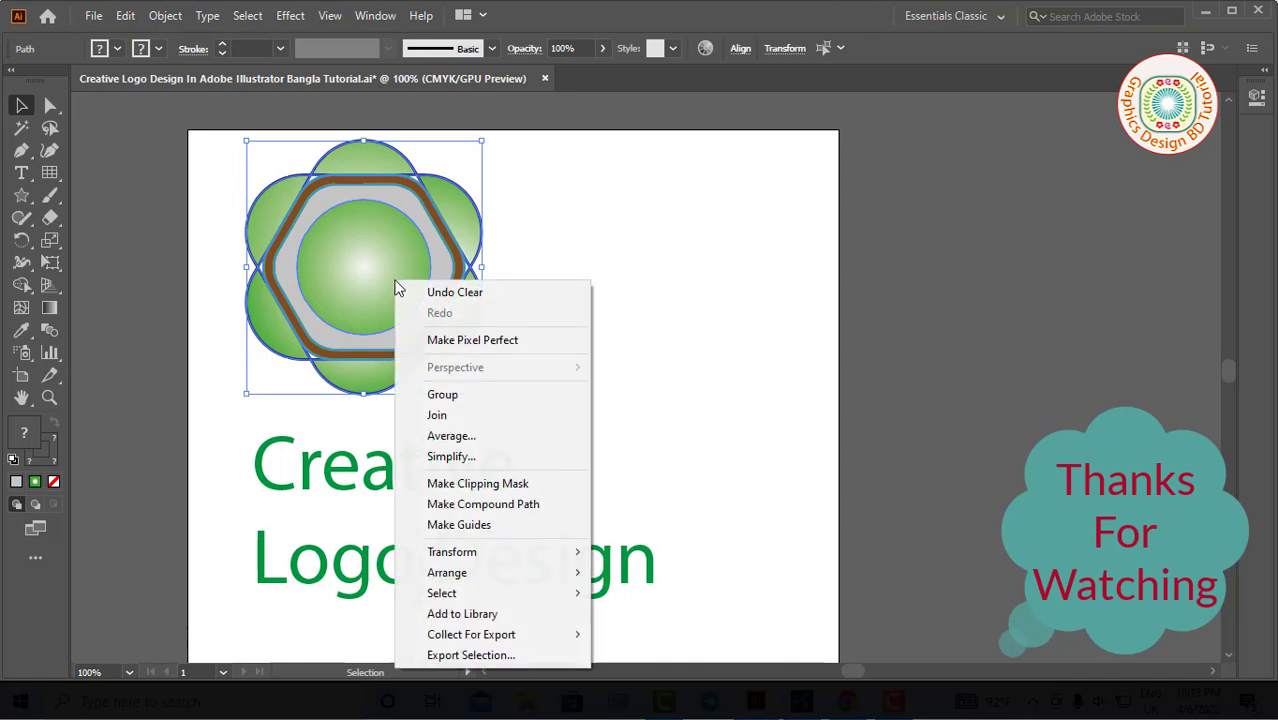
{"action": "left_click", "coordinate": [452, 396]}
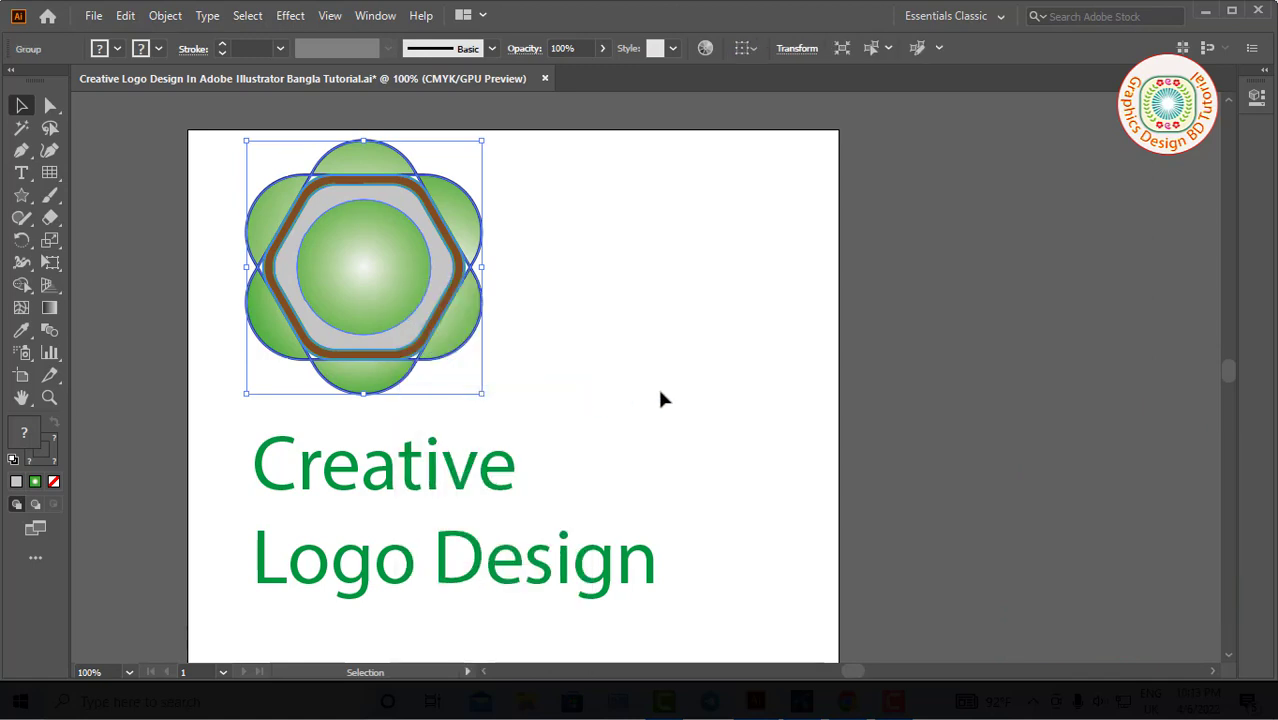
{"action": "left_click", "coordinate": [658, 400]}
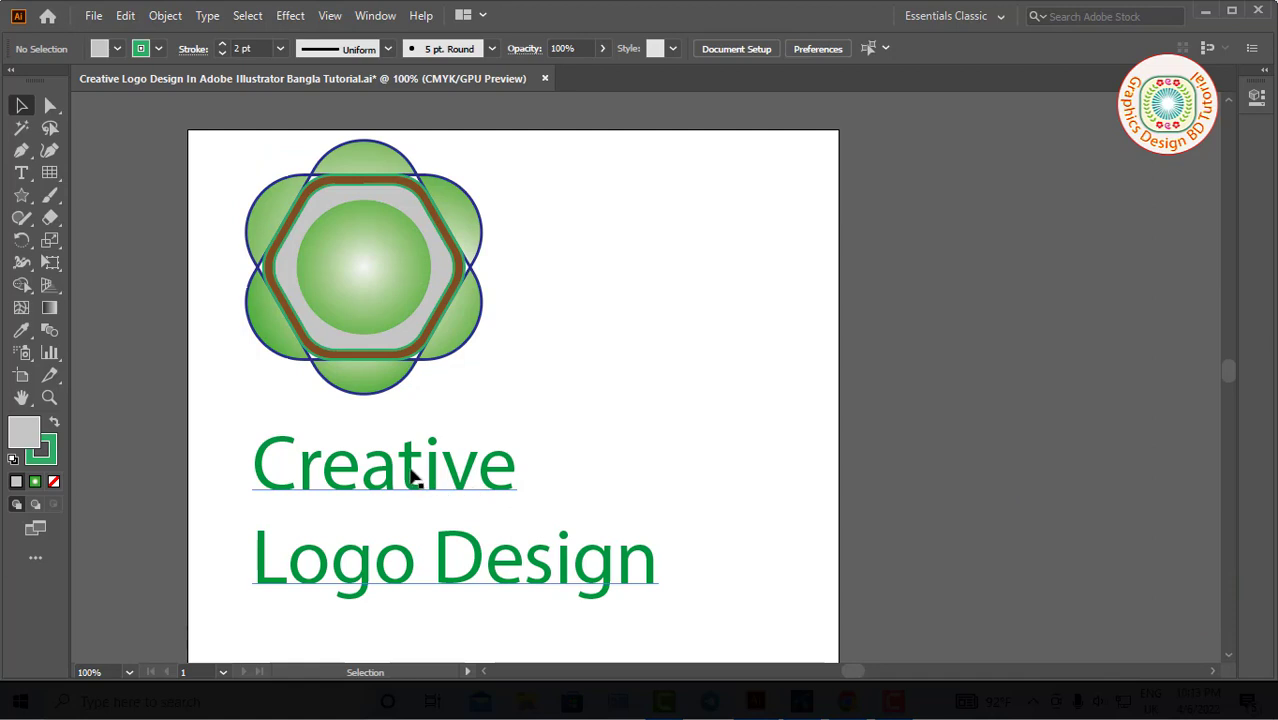
Lower the 'Creative Logo Design' text and centre the logo group above it
{"action": "left_click_drag", "start_coordinate": [409, 500], "coordinate": [409, 568]}
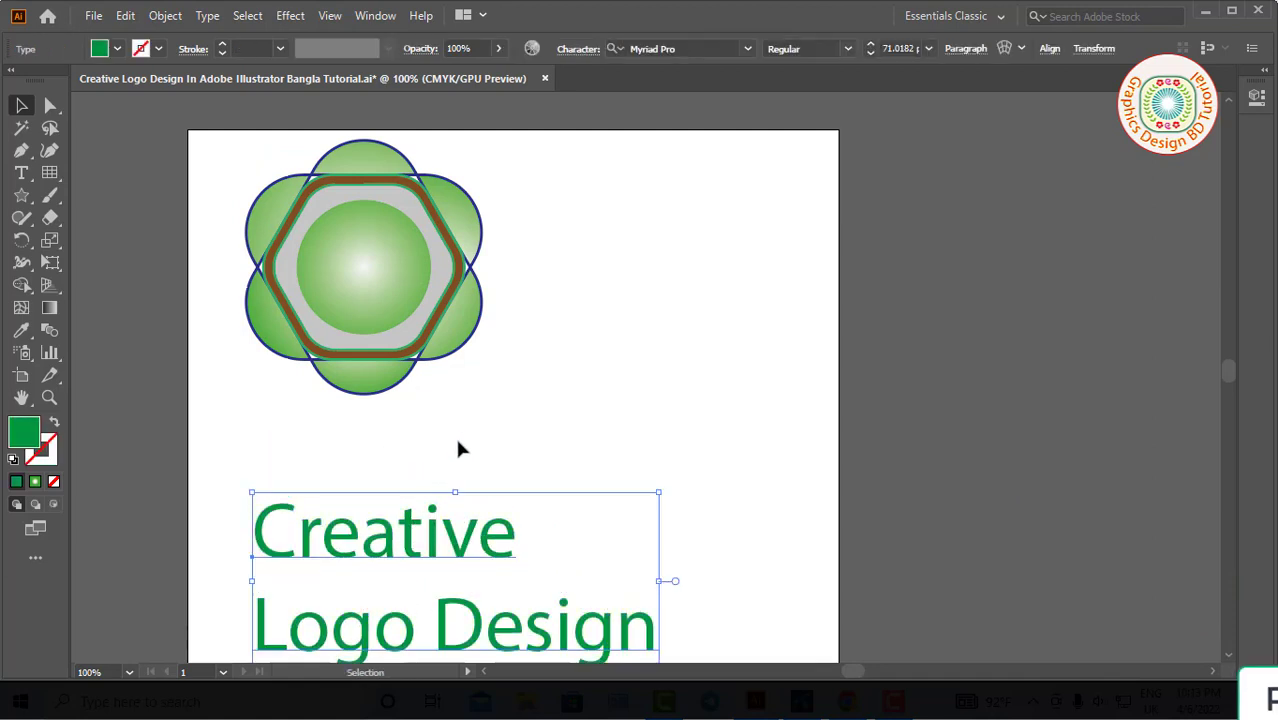
{"action": "left_click_drag", "start_coordinate": [464, 420], "coordinate": [499, 443]}
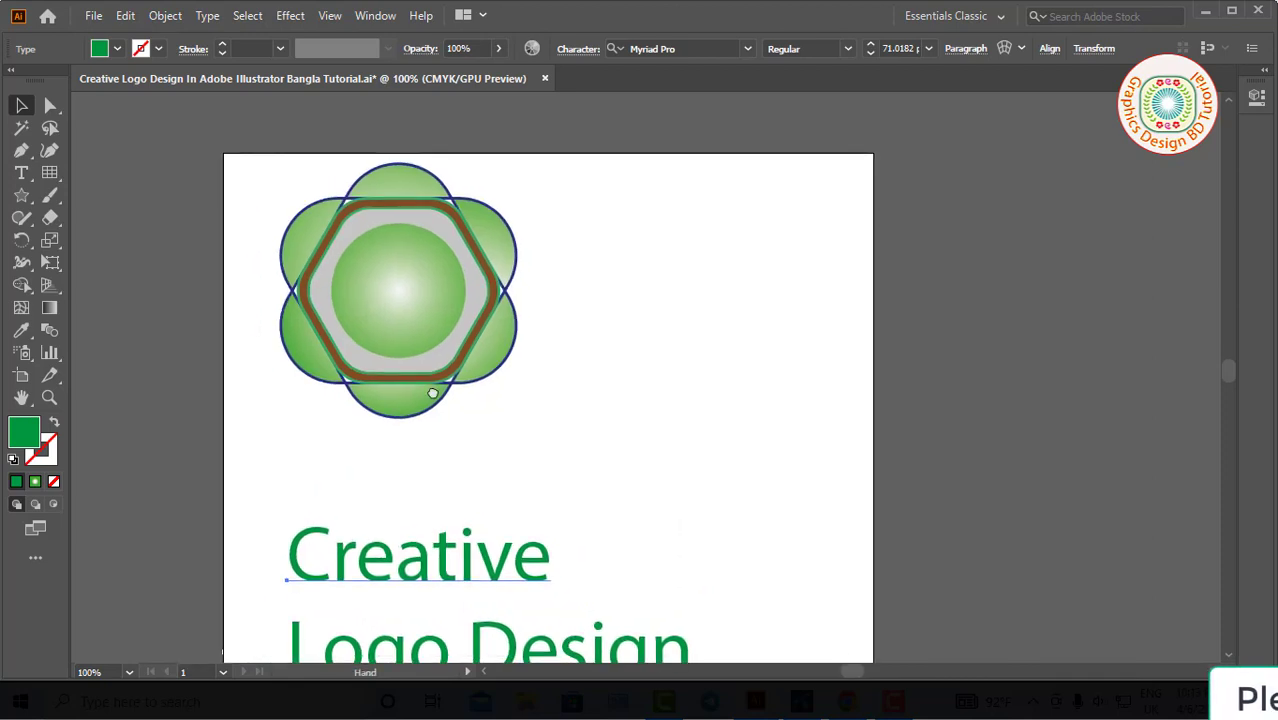
{"action": "left_click_drag", "start_coordinate": [432, 393], "coordinate": [367, 349]}
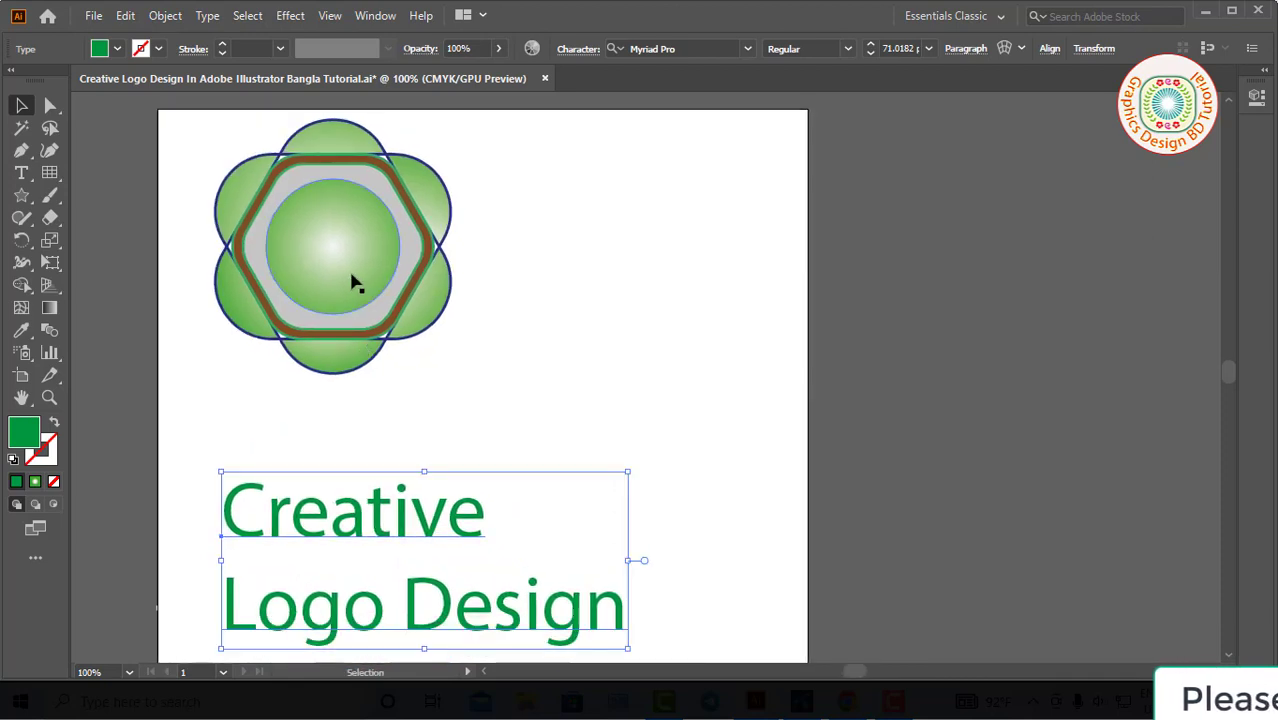
{"action": "left_click_drag", "start_coordinate": [352, 282], "coordinate": [503, 304]}
{"action": "key", "text": "ctrl+h"}
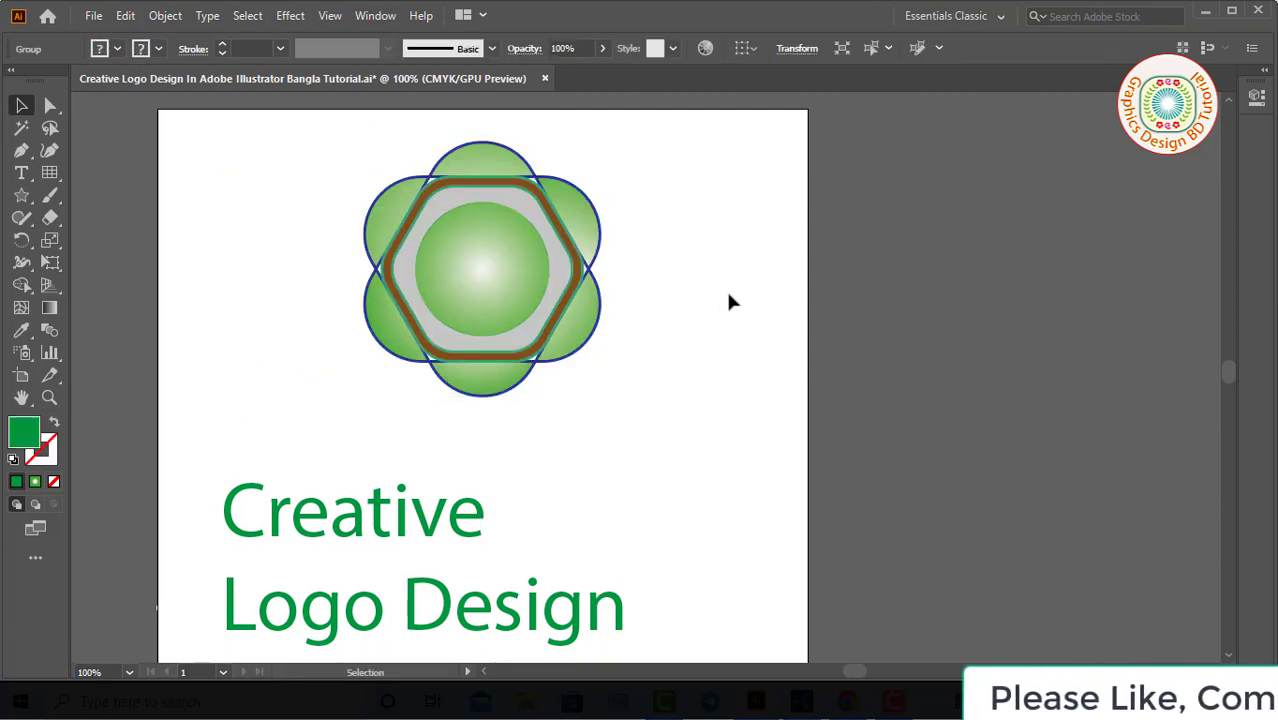
{"action": "left_click", "coordinate": [728, 302]}
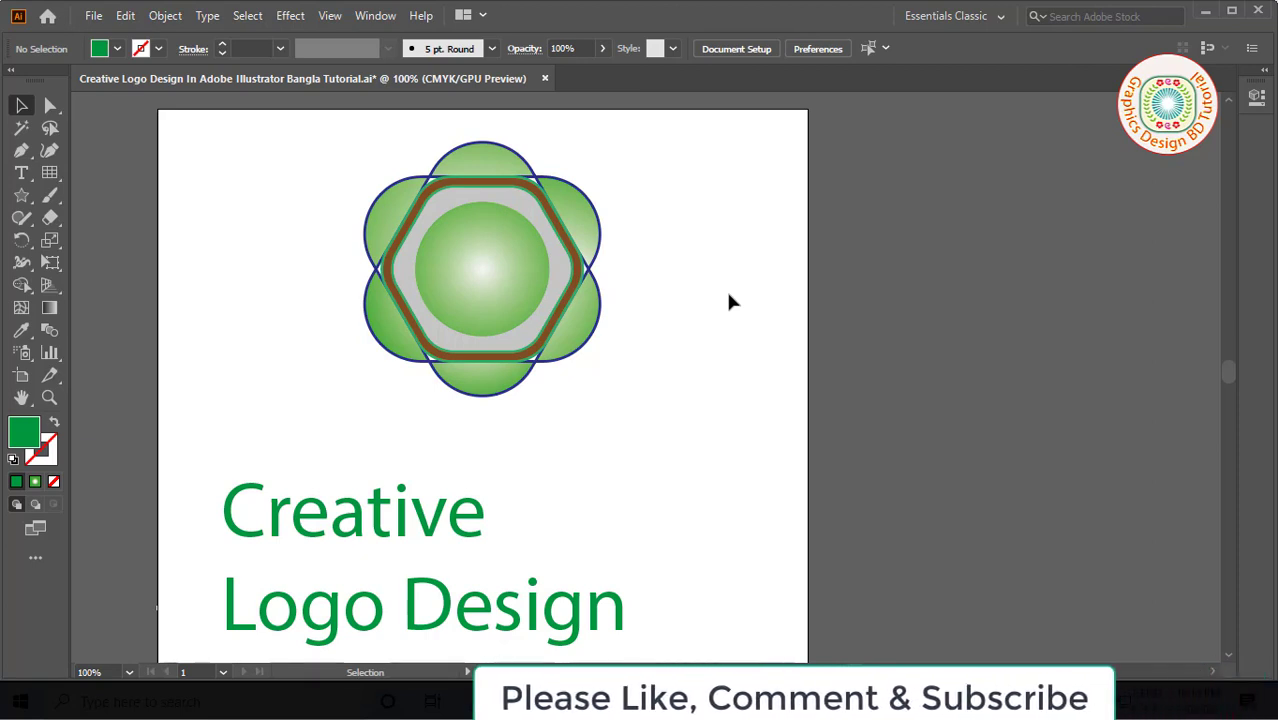
Draw a wide ellipse below the logo and give it a grey radial gradient
{"action": "left_click_drag", "start_coordinate": [21, 195], "coordinate": [85, 234]}
{"action": "mouse_move", "coordinate": [348, 345]}
{"action": "left_mouse_down"}
{"action": "mouse_move", "coordinate": [604, 390]}
{"action": "mouse_move", "coordinate": [508, 420]}
{"action": "left_mouse_up"}
{"action": "left_click", "coordinate": [117, 48]}
{"action": "left_click", "coordinate": [49, 307]}
{"action": "left_click", "coordinate": [555, 420]}
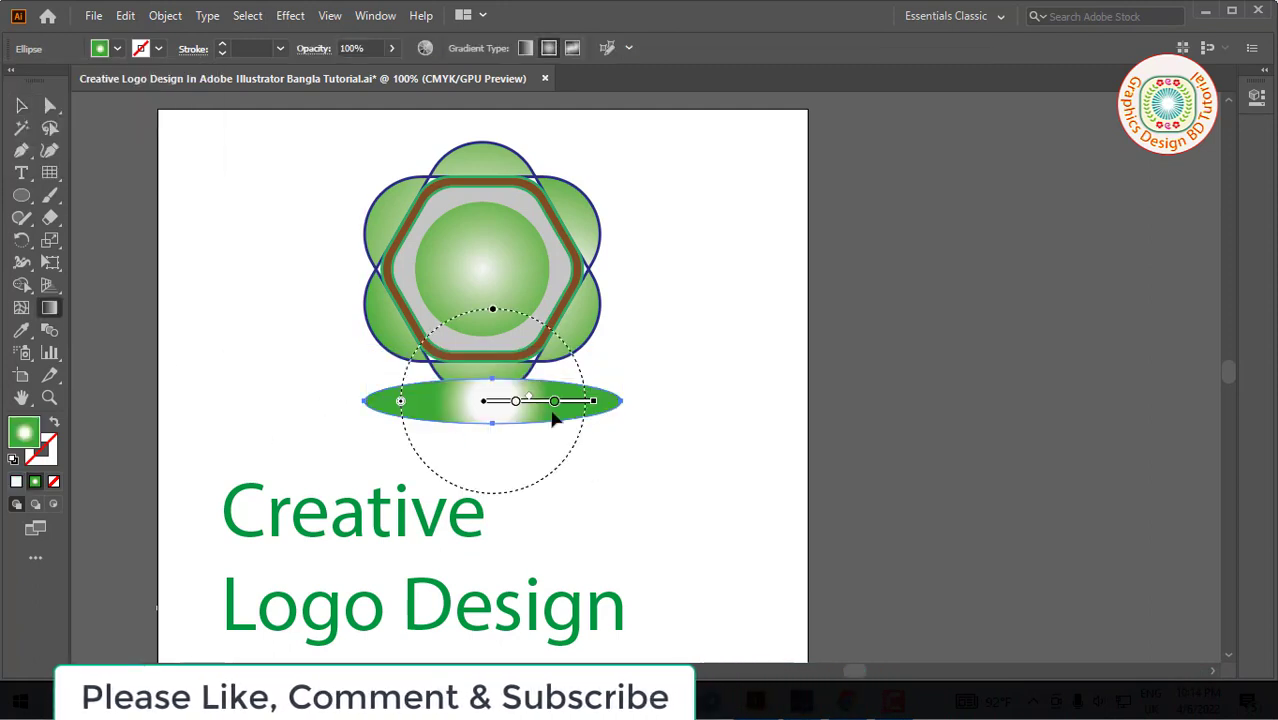
{"action": "double_click", "coordinate": [554, 400]}
{"action": "left_click", "coordinate": [420, 500]}
{"action": "double_click", "coordinate": [492, 400]}
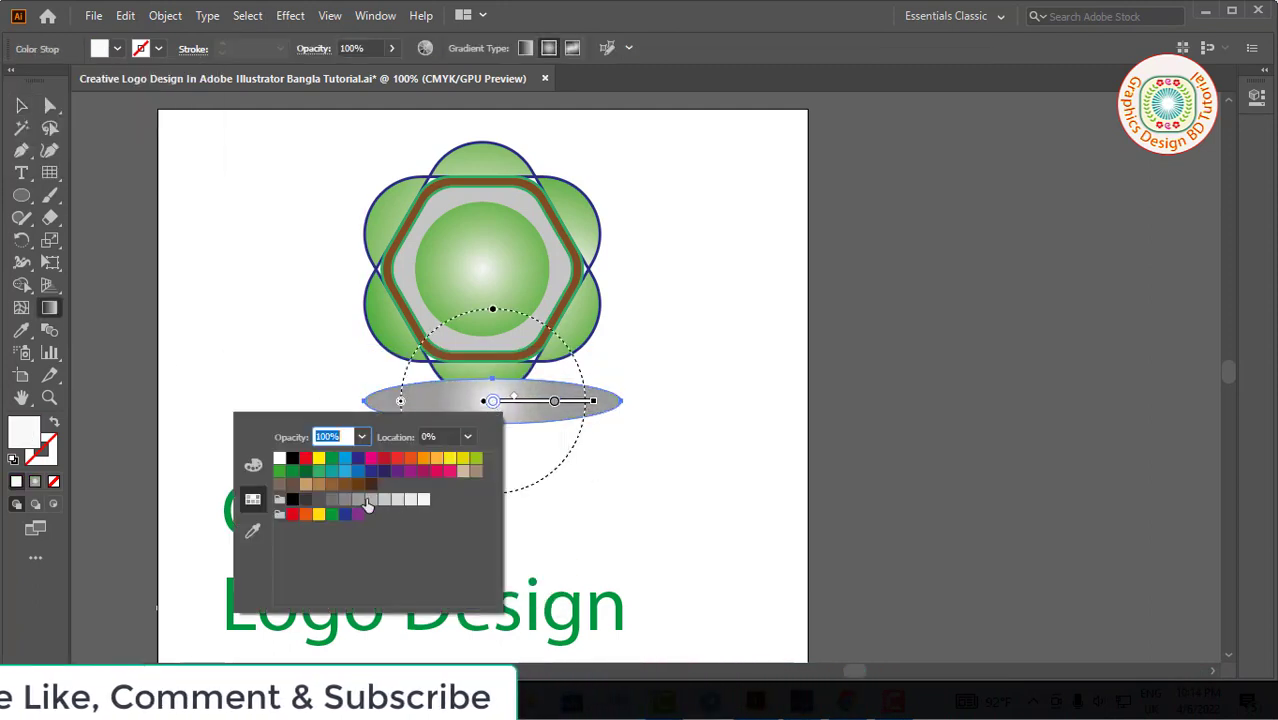
Shrink and flatten the grey ellipse into a shadow shape
{"action": "key", "text": "v"}
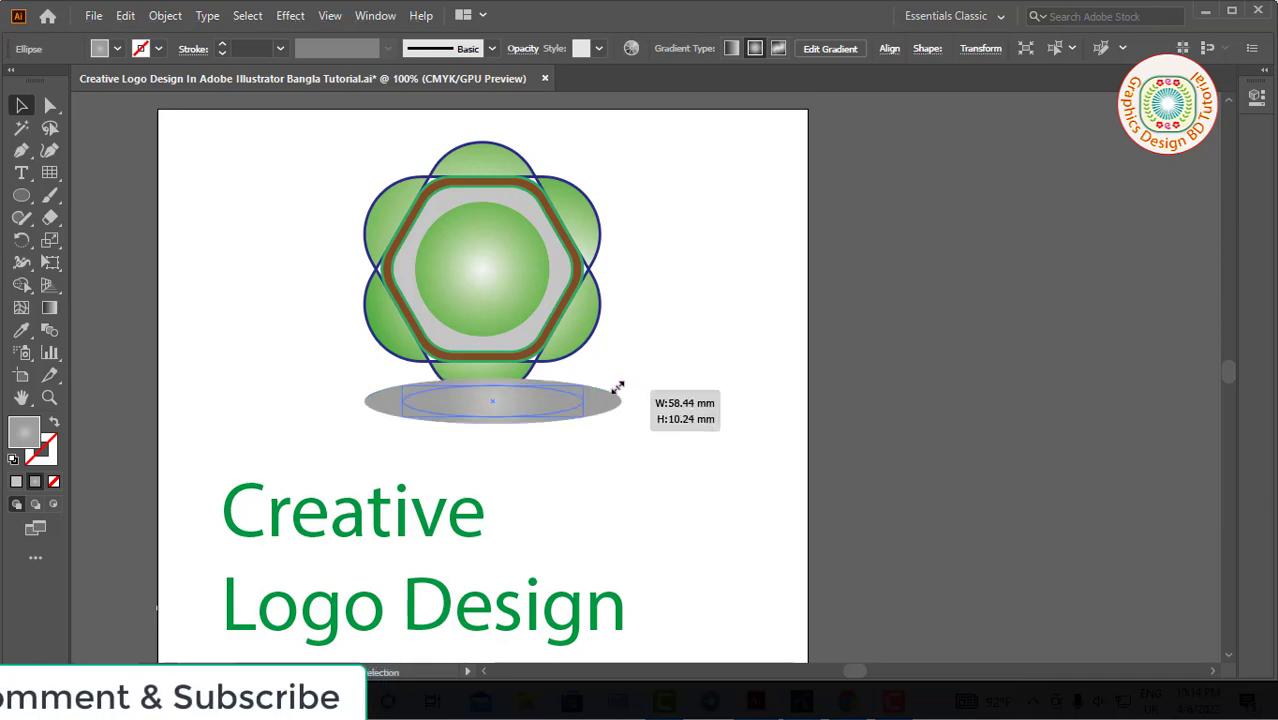
{"action": "left_click_drag", "start_coordinate": [617, 386], "coordinate": [585, 398]}
{"action": "left_click_drag", "start_coordinate": [505, 437], "coordinate": [494, 459]}
{"action": "left_click", "coordinate": [512, 450]}
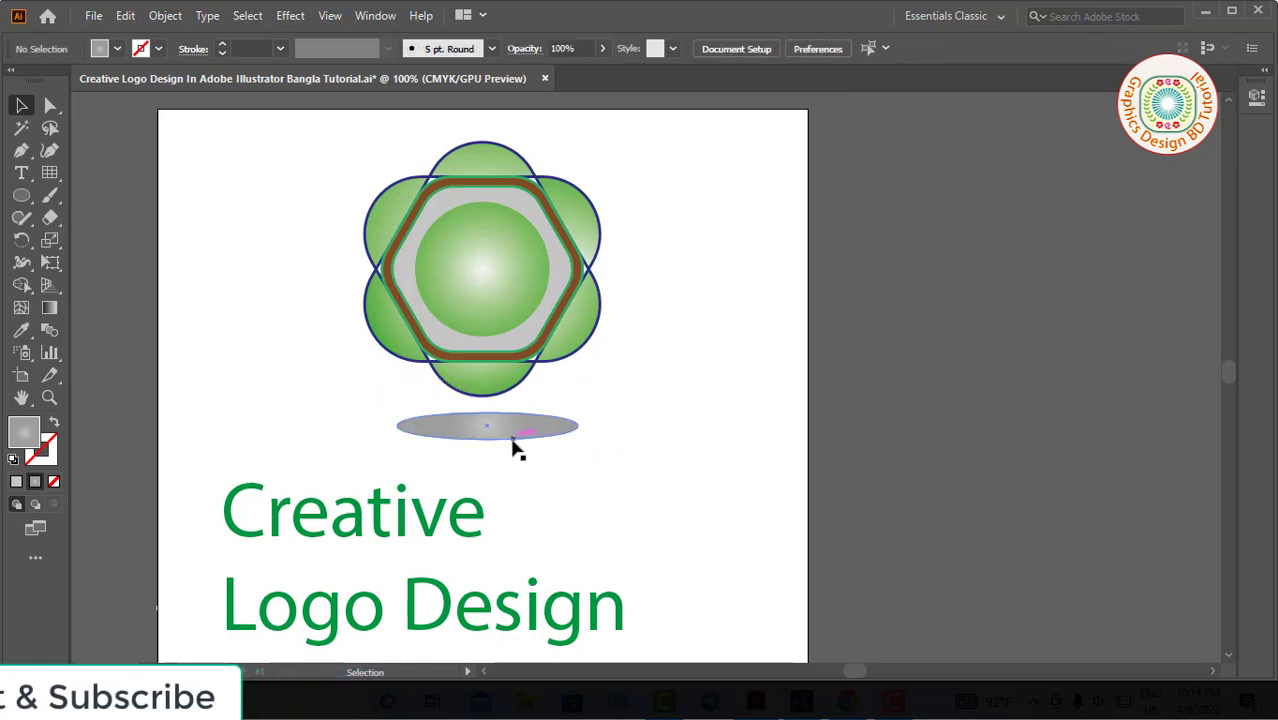
Add a Gaussian Blur of about 38 pixels radius to the shadow ellipse
{"action": "left_click", "coordinate": [368, 17]}
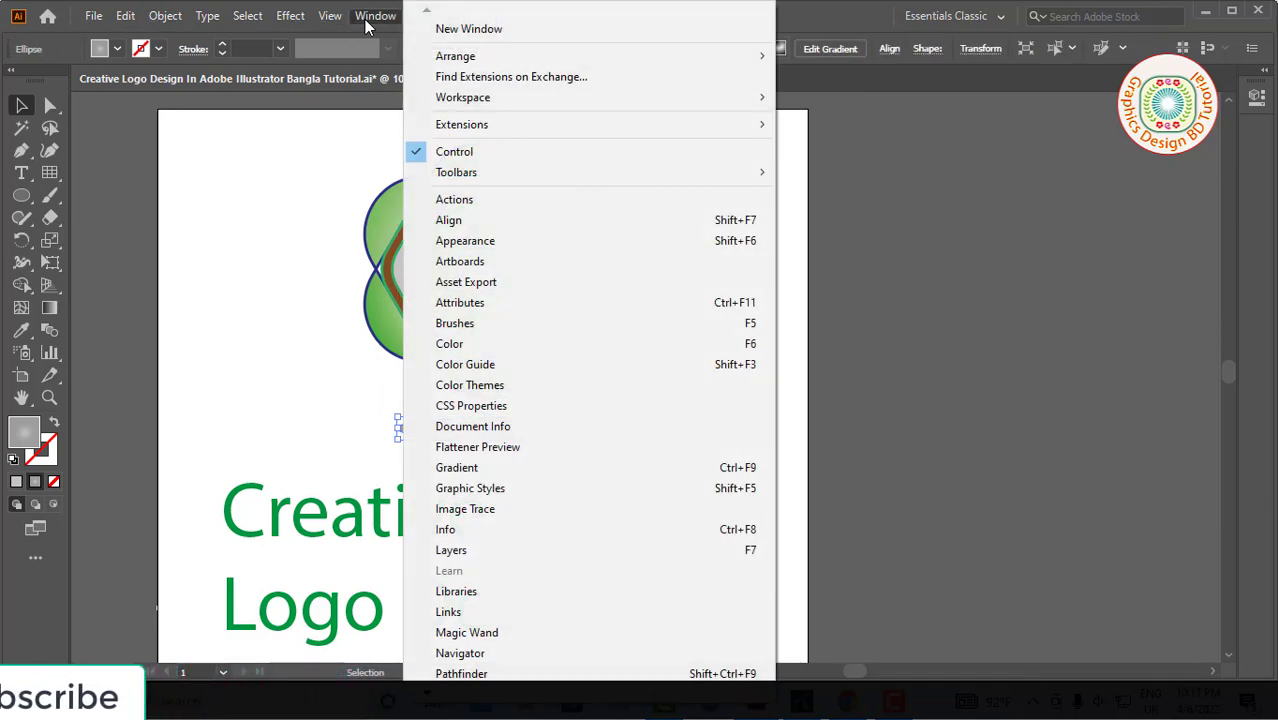
{"action": "left_click", "coordinate": [465, 241]}
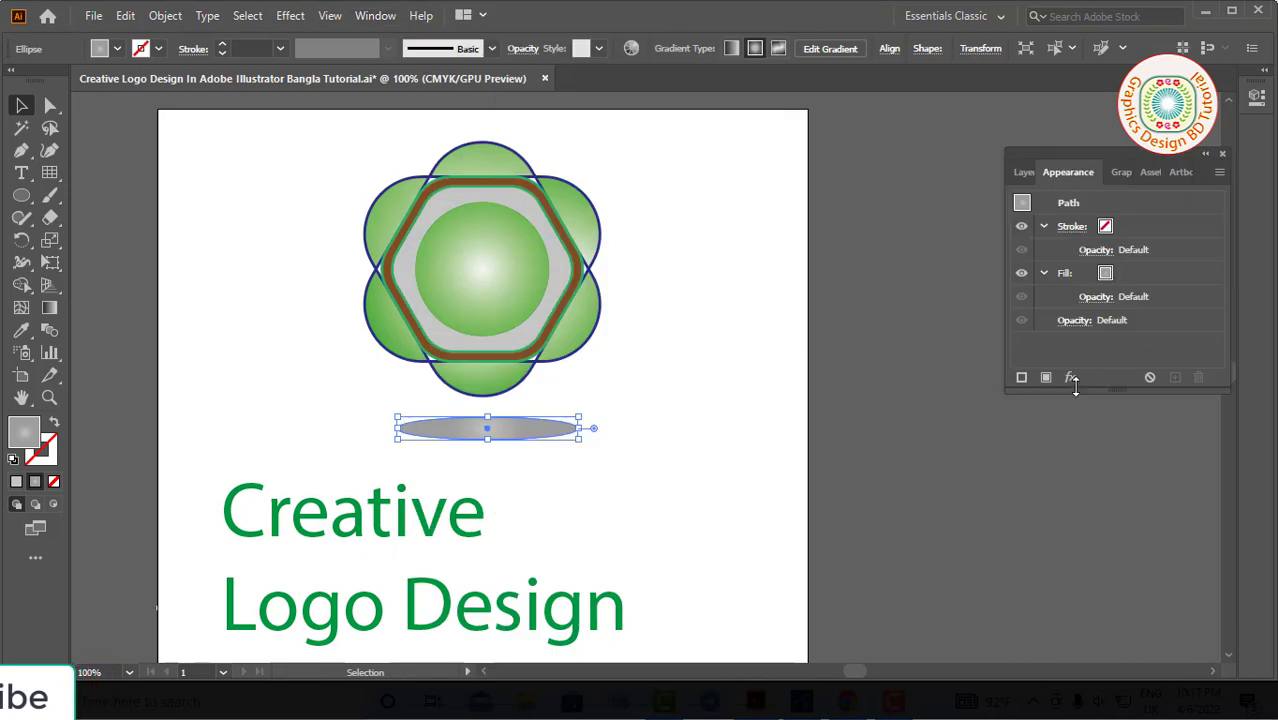
{"action": "left_click", "coordinate": [1071, 378]}
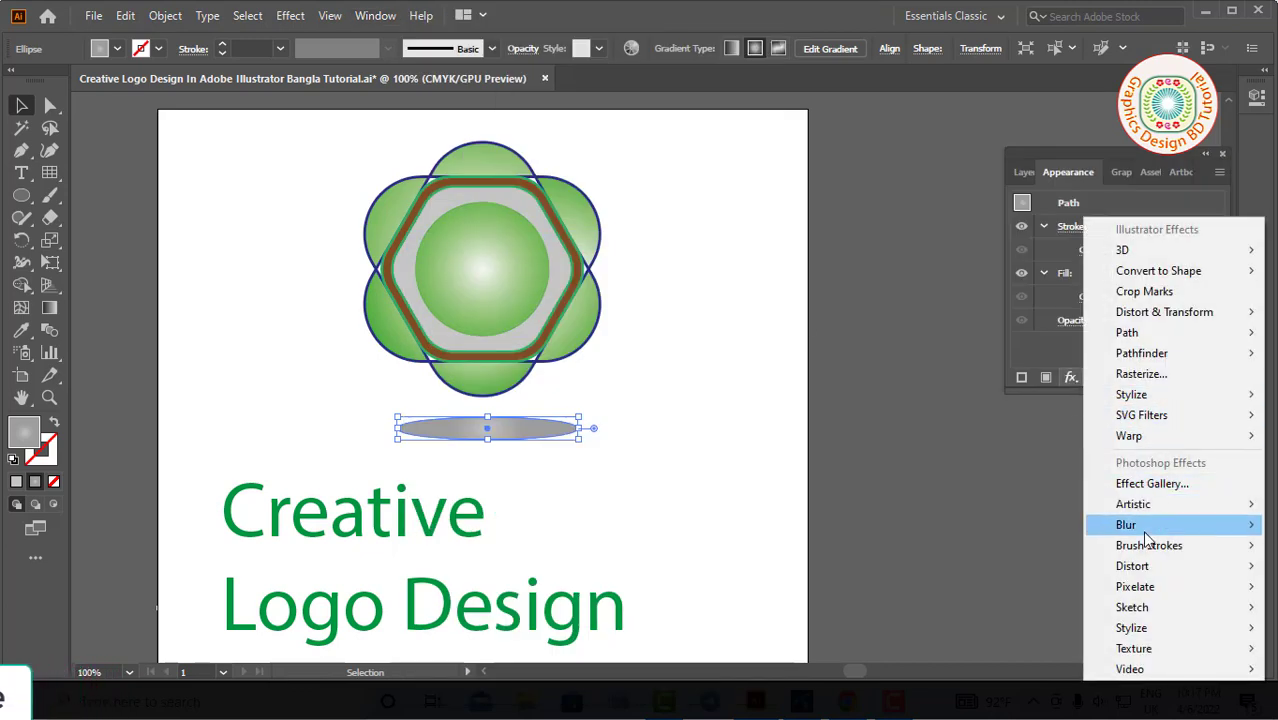
{"action": "mouse_move", "coordinate": [1126, 525]}
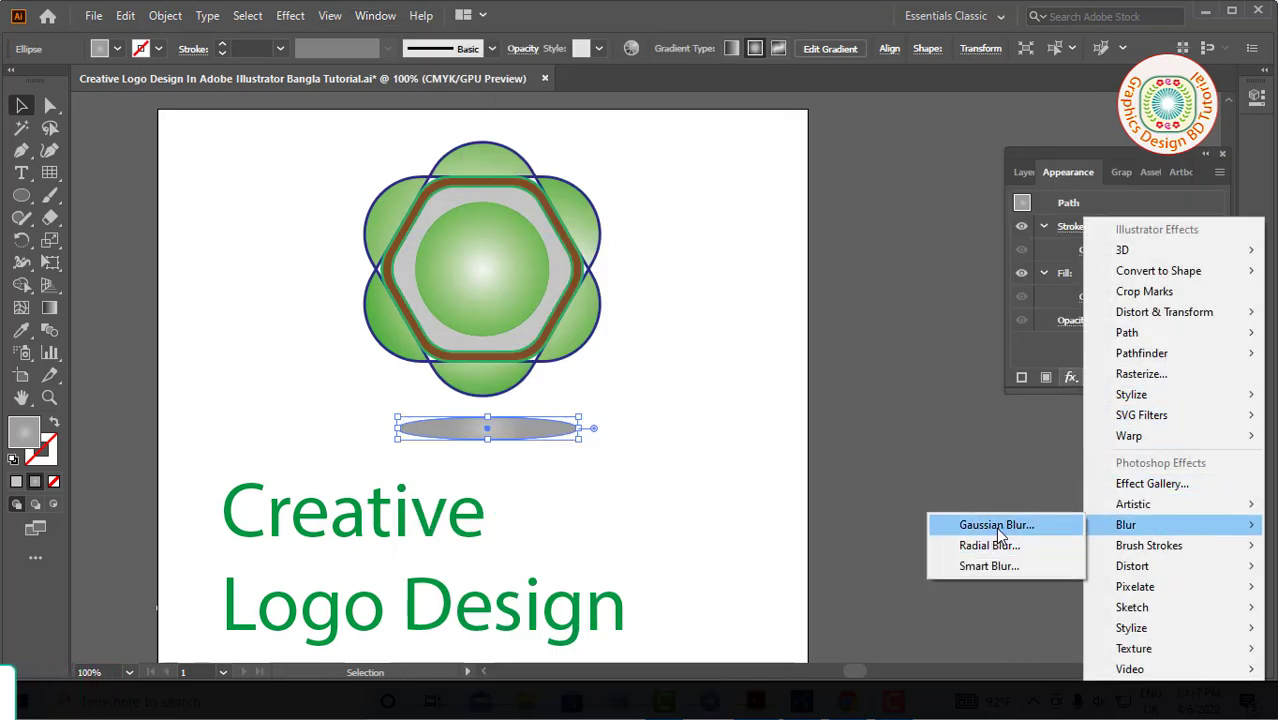
{"action": "left_click", "coordinate": [1000, 530]}
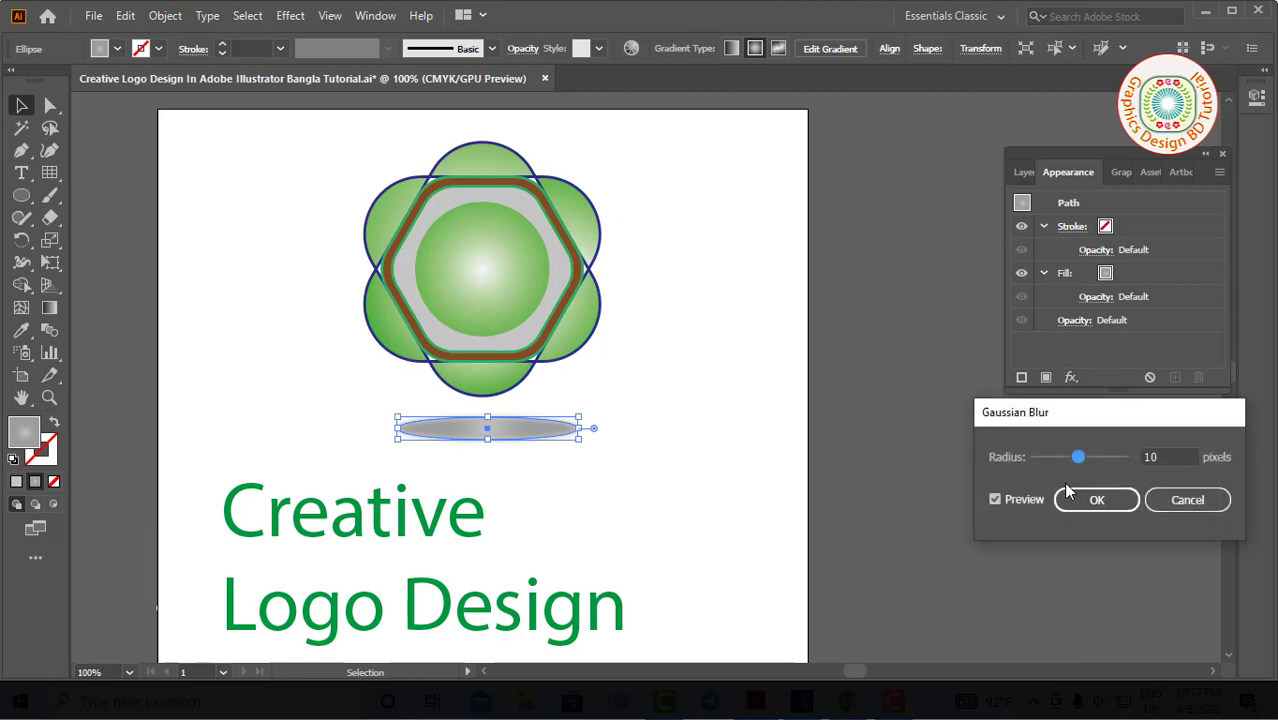
{"action": "left_click_drag", "start_coordinate": [1086, 458], "coordinate": [1090, 459]}
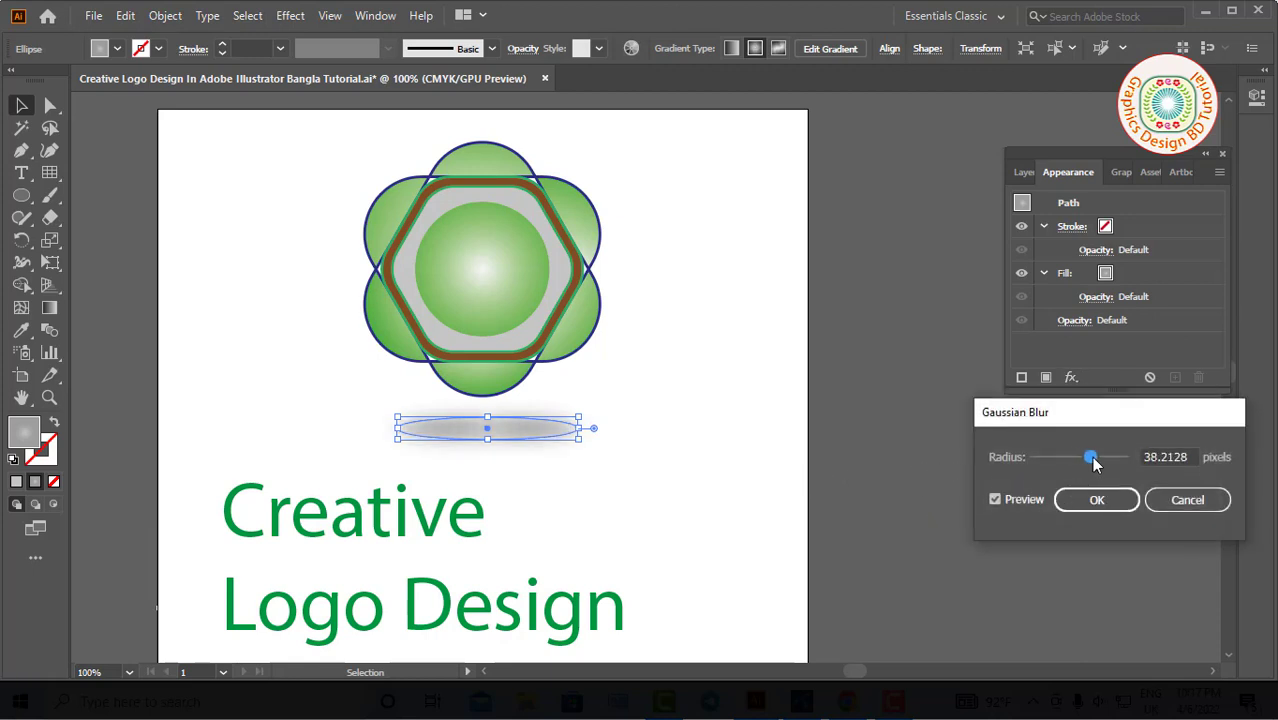